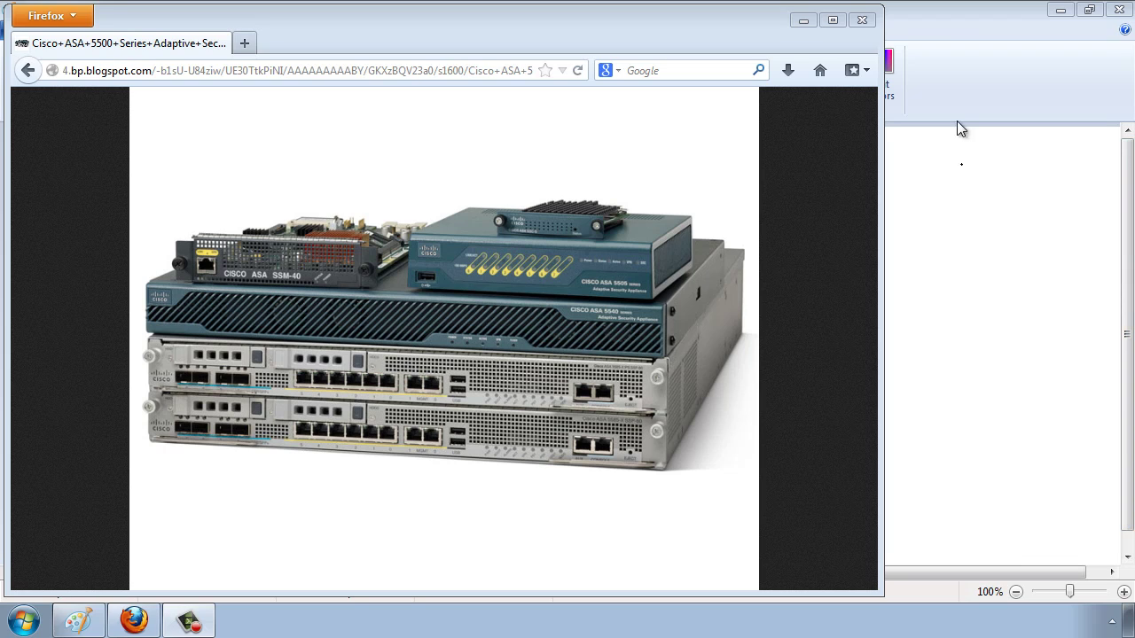
# Step: Switch to Paint and draw a black circle about 268 px across in the middle of the blank canvas
pyautogui.click(950, 21)
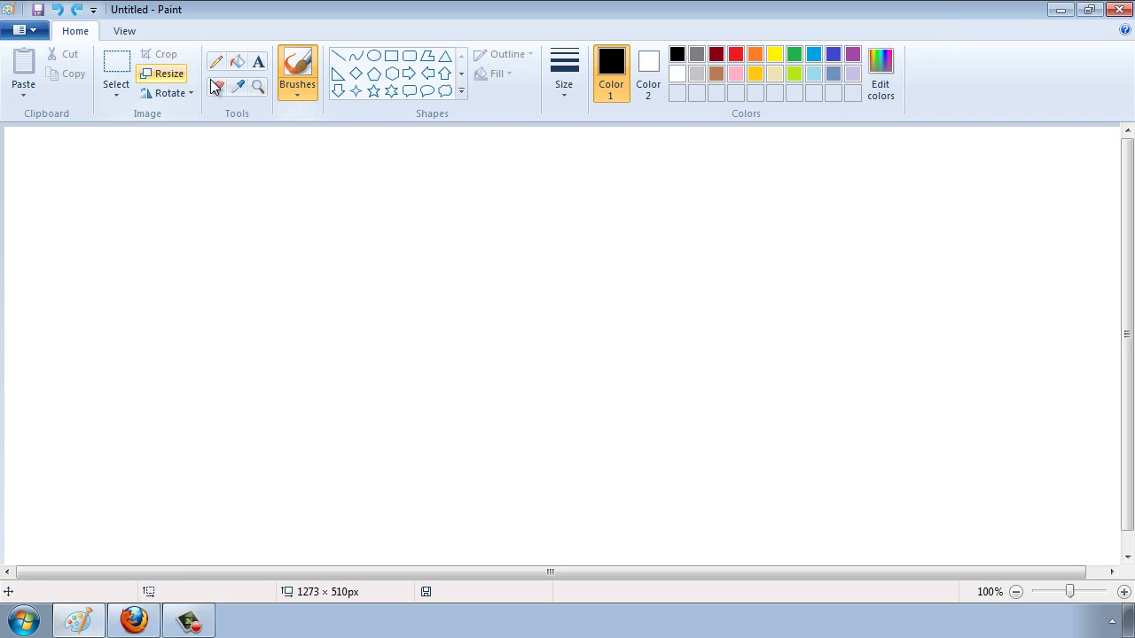
pyautogui.click(259, 59)
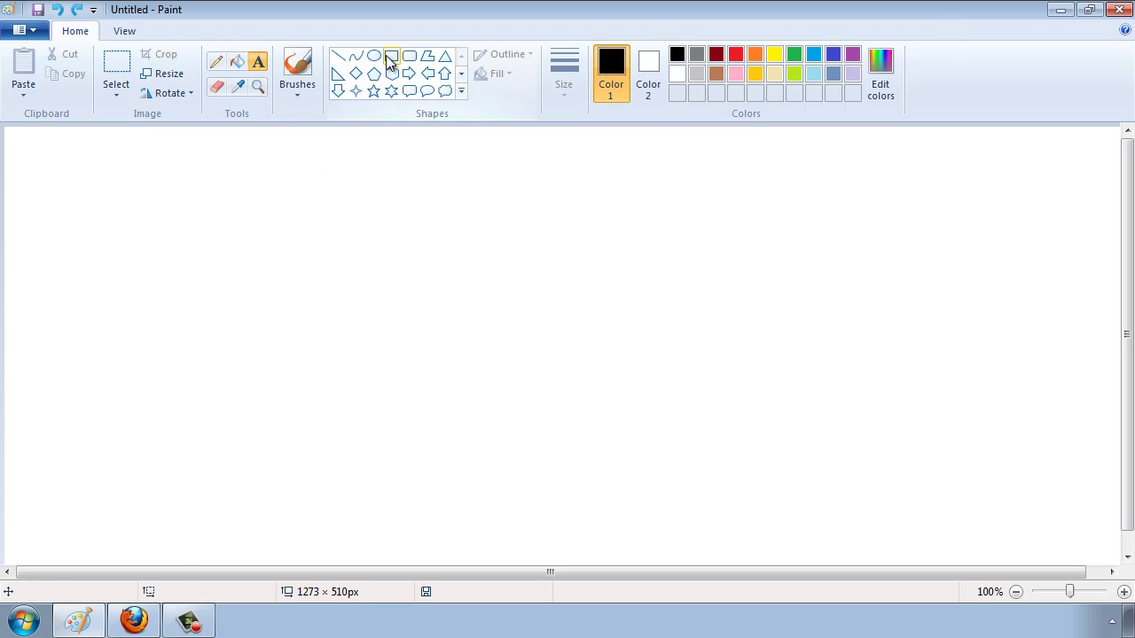
pyautogui.click(372, 57)
pyautogui.moveTo(380, 263); pyautogui.dragTo(617, 499)
# Step: Draw two roughly horizontal lines extending from the circle, about 210 px long on its right side and about 199 px on its left
pyautogui.click(338, 55)
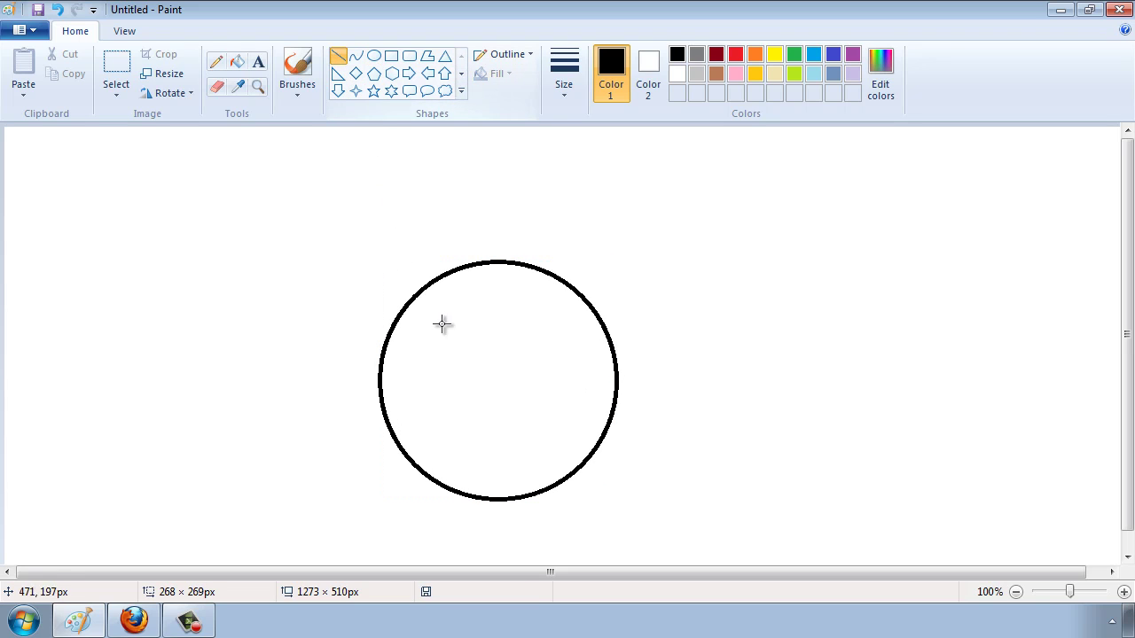
pyautogui.moveTo(618, 381); pyautogui.dragTo(807, 376)
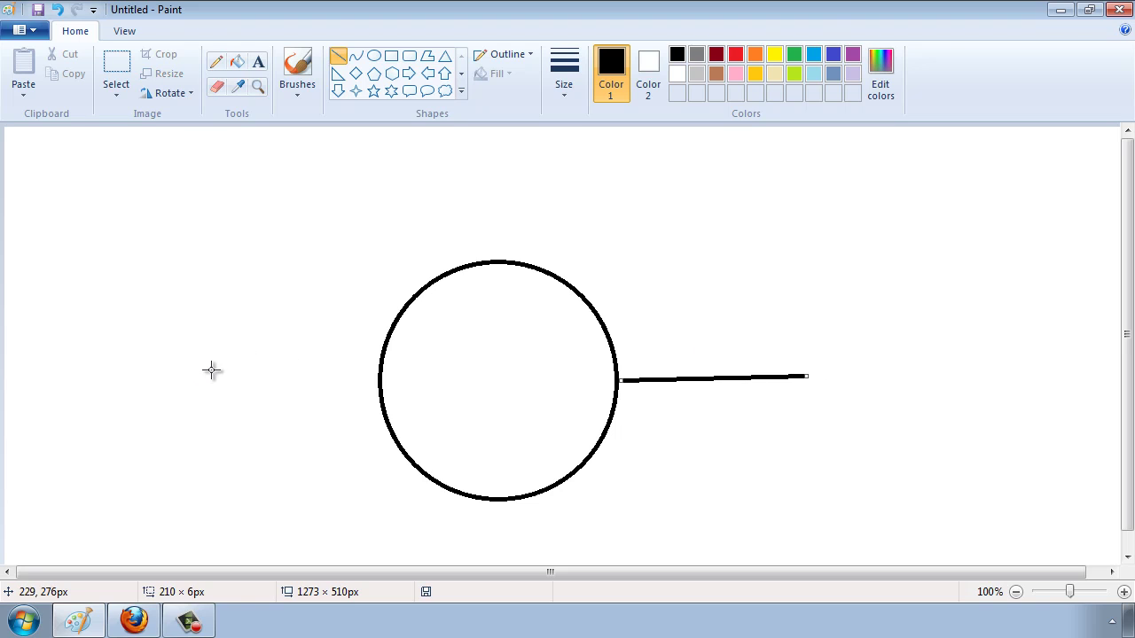
pyautogui.moveTo(204, 367); pyautogui.dragTo(381, 375)
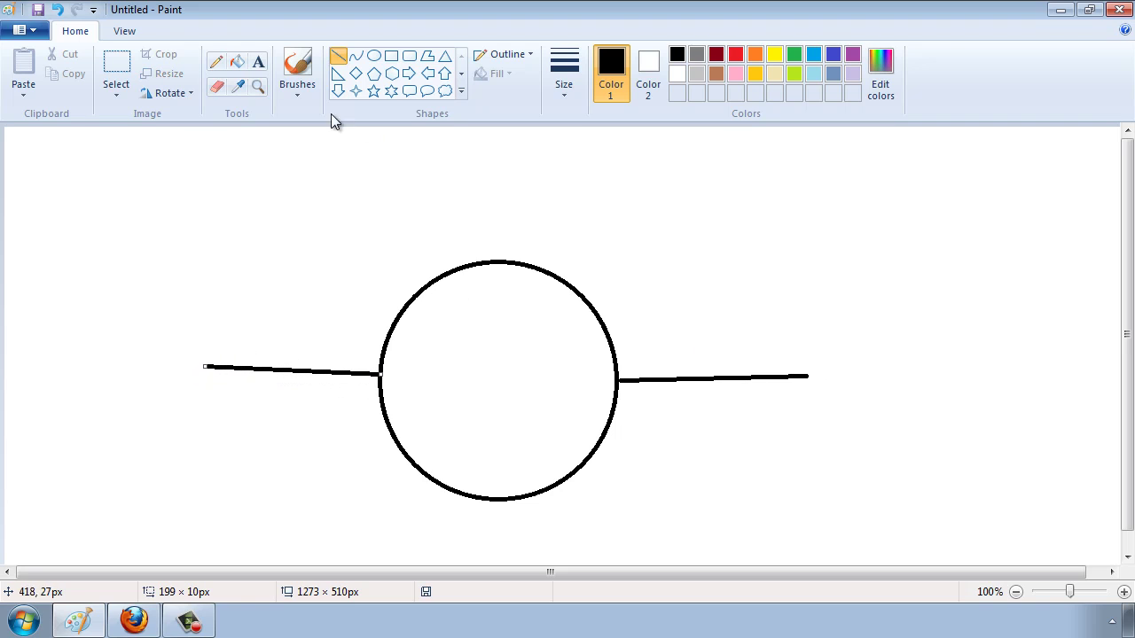
# Step: Label the line right of the circle "Outside" and the line left of it "Inside"
pyautogui.click(259, 62)
pyautogui.click(648, 337)
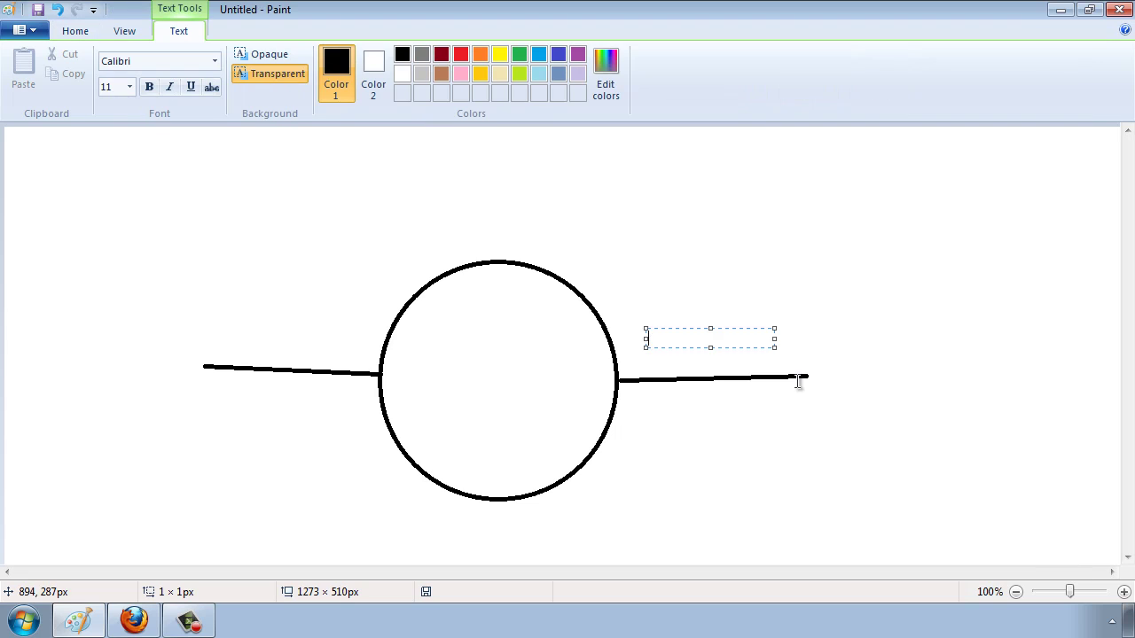
pyautogui.write('Outside')
pyautogui.click(213, 341)
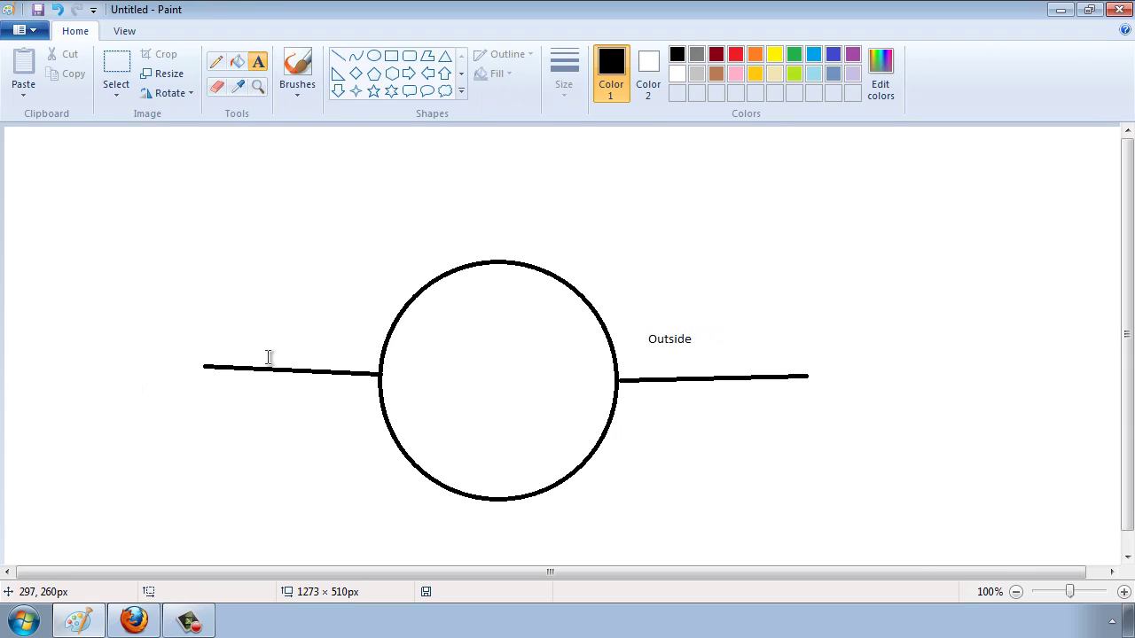
pyautogui.click(274, 292)
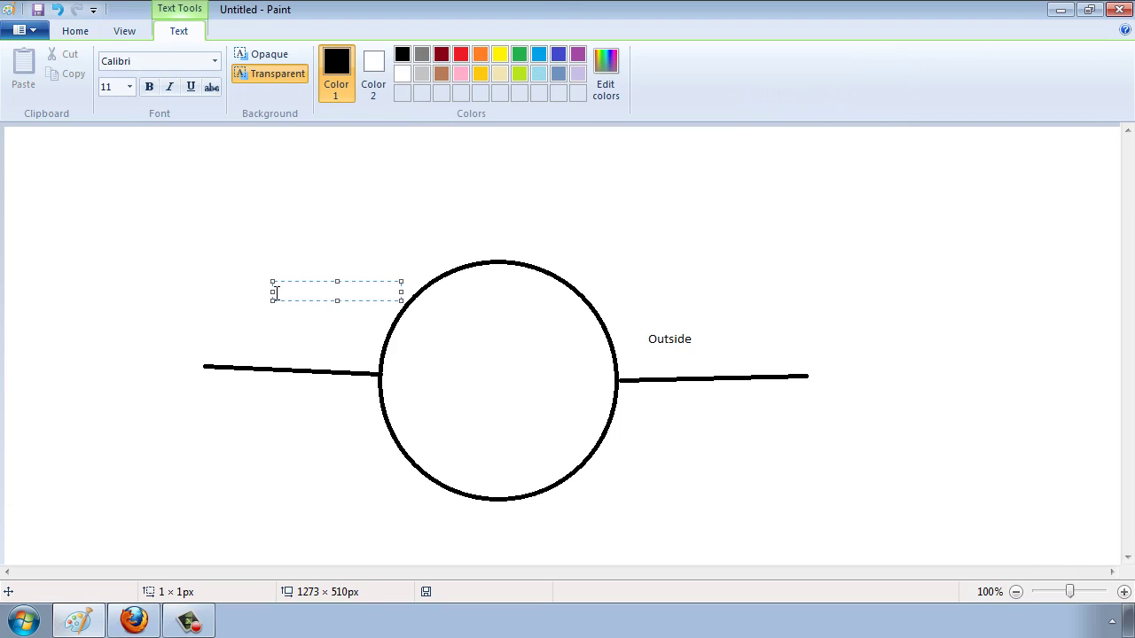
pyautogui.write('Inside')
pyautogui.click(339, 259)
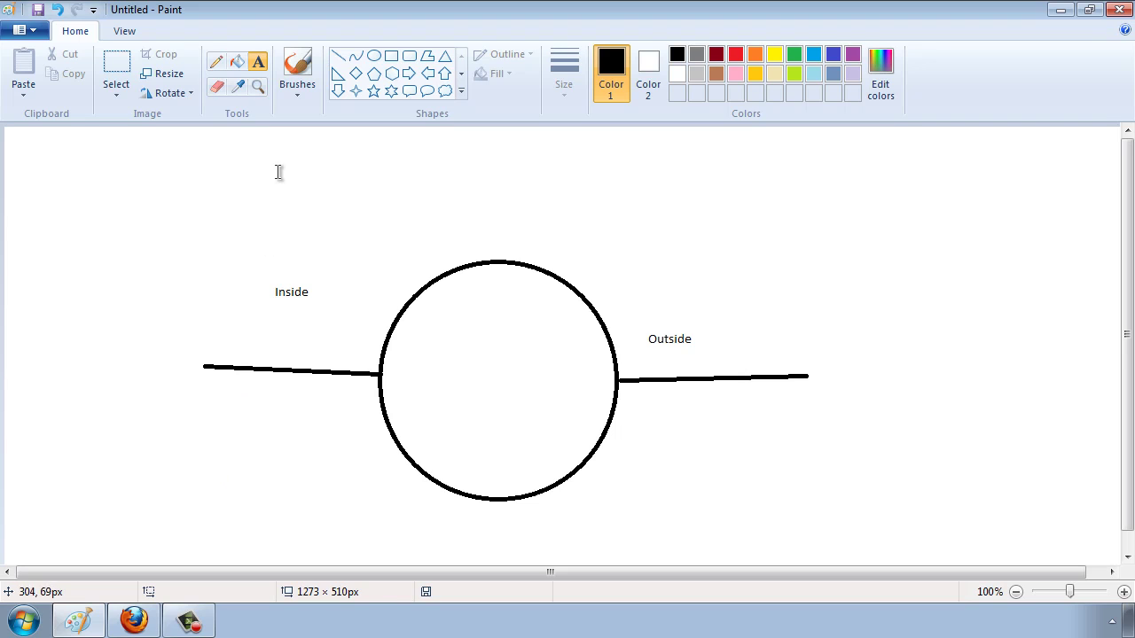
# Step: Add a text note in the canvas's upper-left area listing "1) Identify" and "2) Action"
pyautogui.click(35, 170)
pyautogui.write('1')
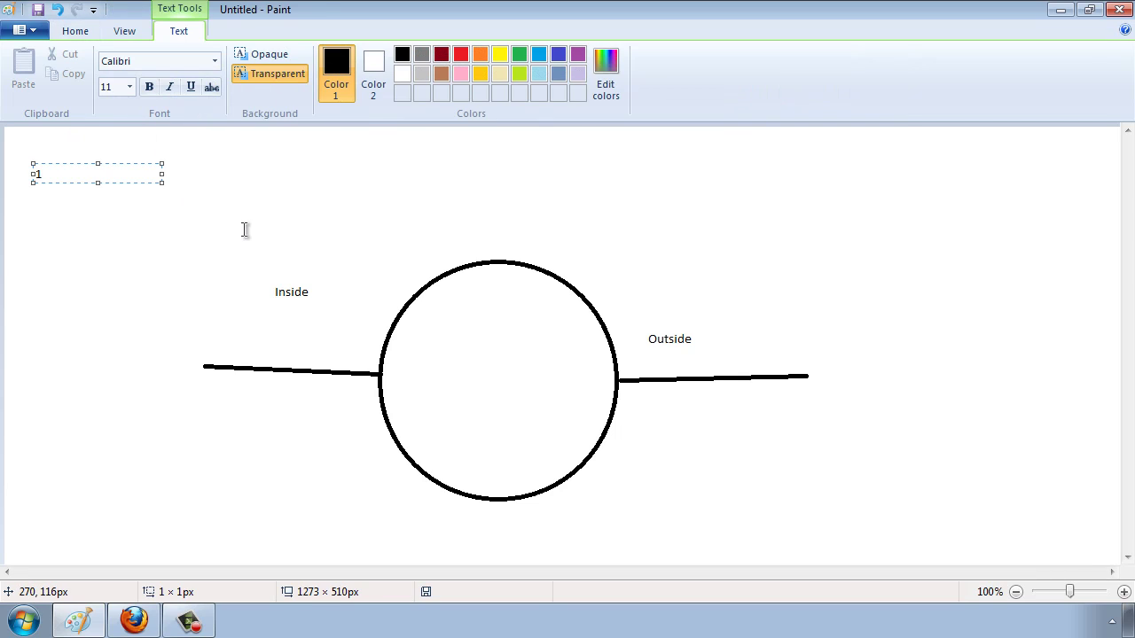
pyautogui.write(') Identify')
pyautogui.press('Return')
pyautogui.write('2')
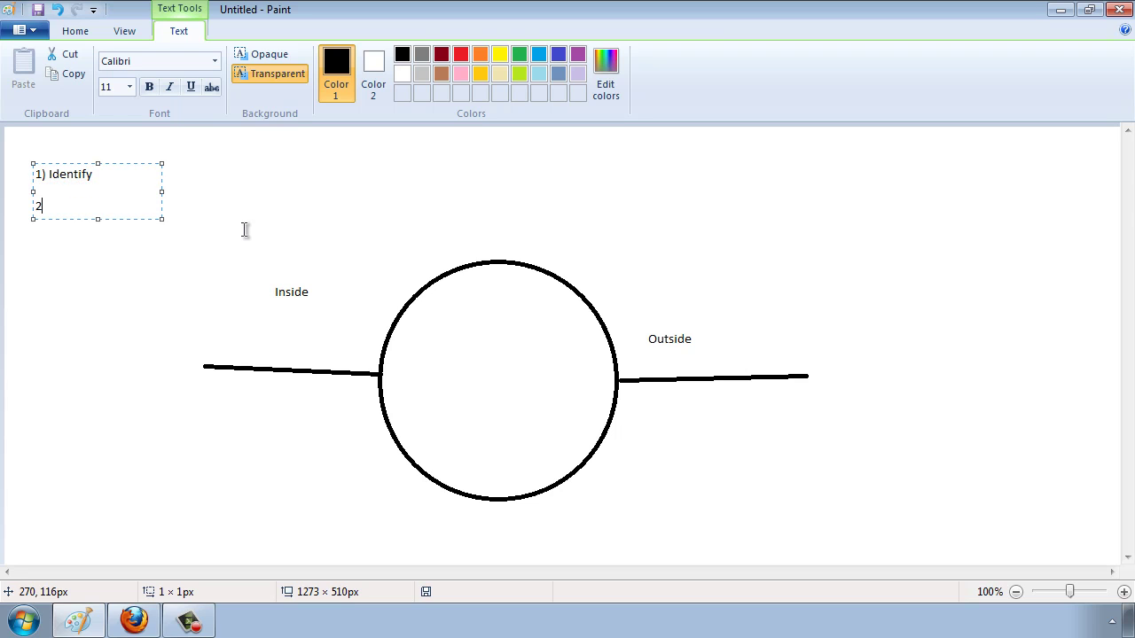
pyautogui.write(') ')
pyautogui.write('Action')
# Step: Insert the lines "-ACL" and "---> Class-Map (if)" under "1) Identify" in the note
pyautogui.write('Ac')
pyautogui.press('BackSpace')
pyautogui.write('CL')
pyautogui.press('Down')
pyautogui.press('Return')
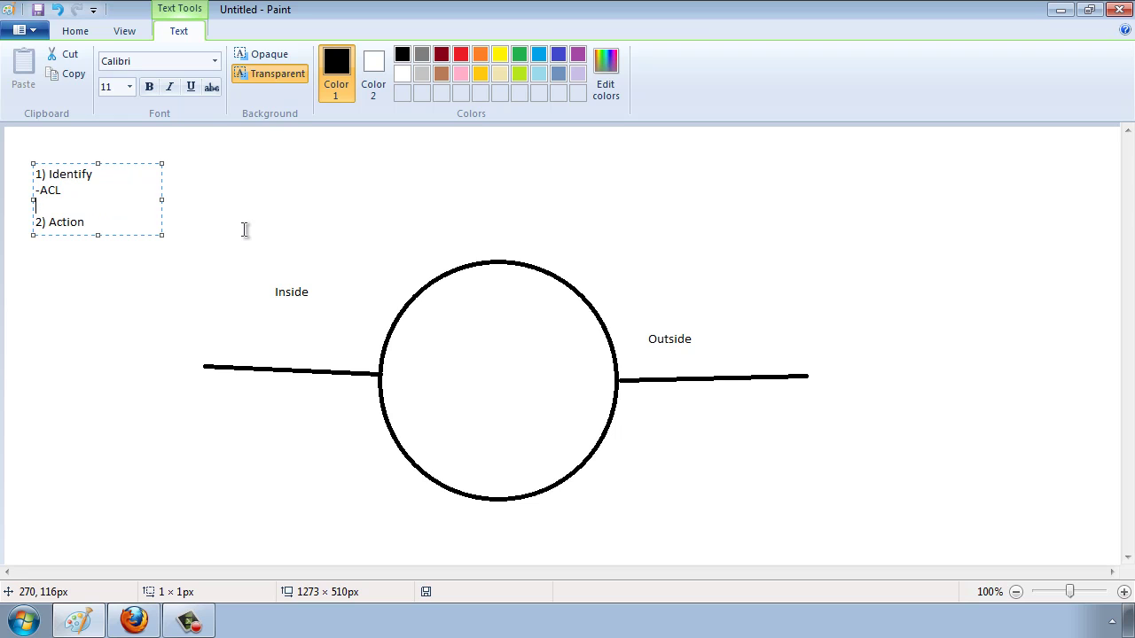
pyautogui.write('---> Class-Map (if)')
# Step: Add the line "-Policy Map Outside" under "2) Action" and finish the text note
pyautogui.press('Return')
pyautogui.press('Return')
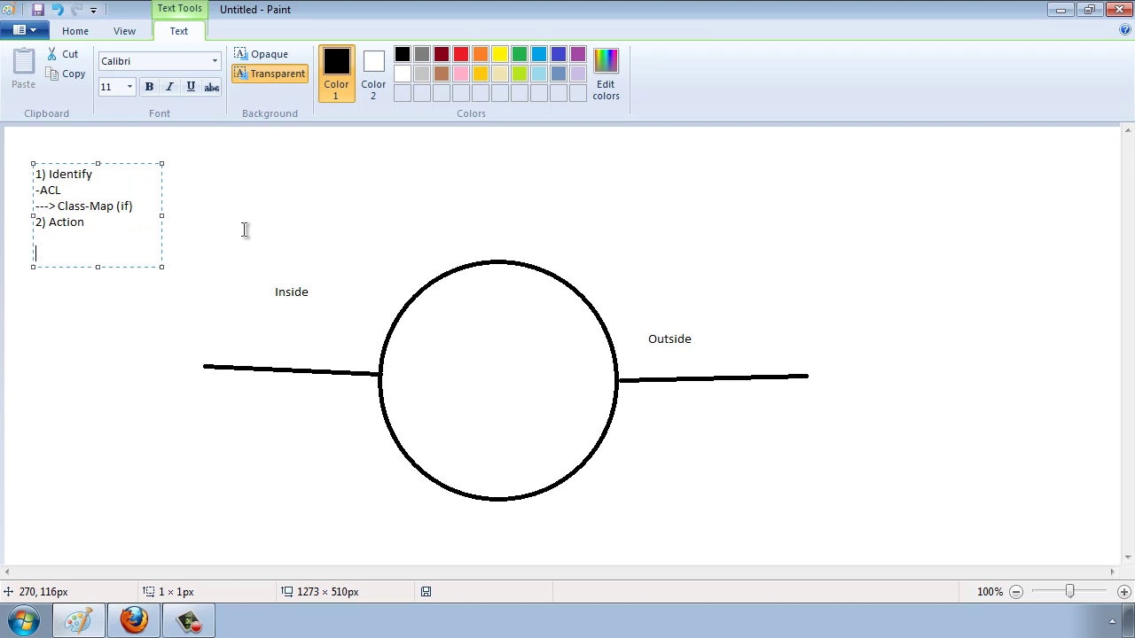
pyautogui.write('-Policy Map Outside')
pyautogui.click(245, 230)
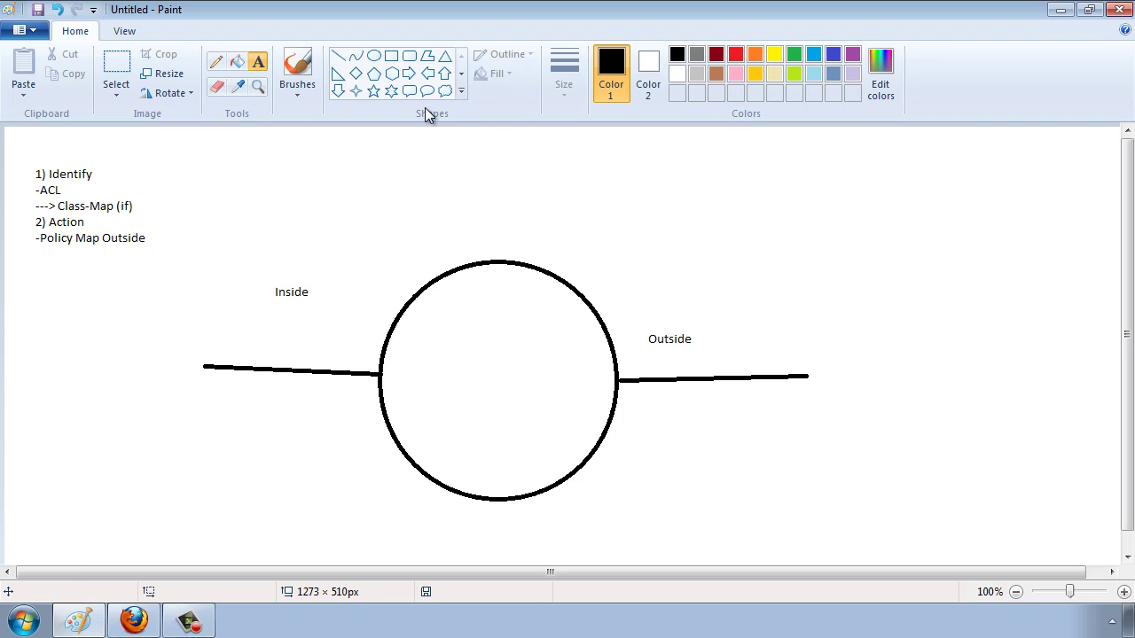
# Step: Draw a red ellipse about 37 × 60 px around the point where the Outside line meets the circle
pyautogui.click(735, 55)
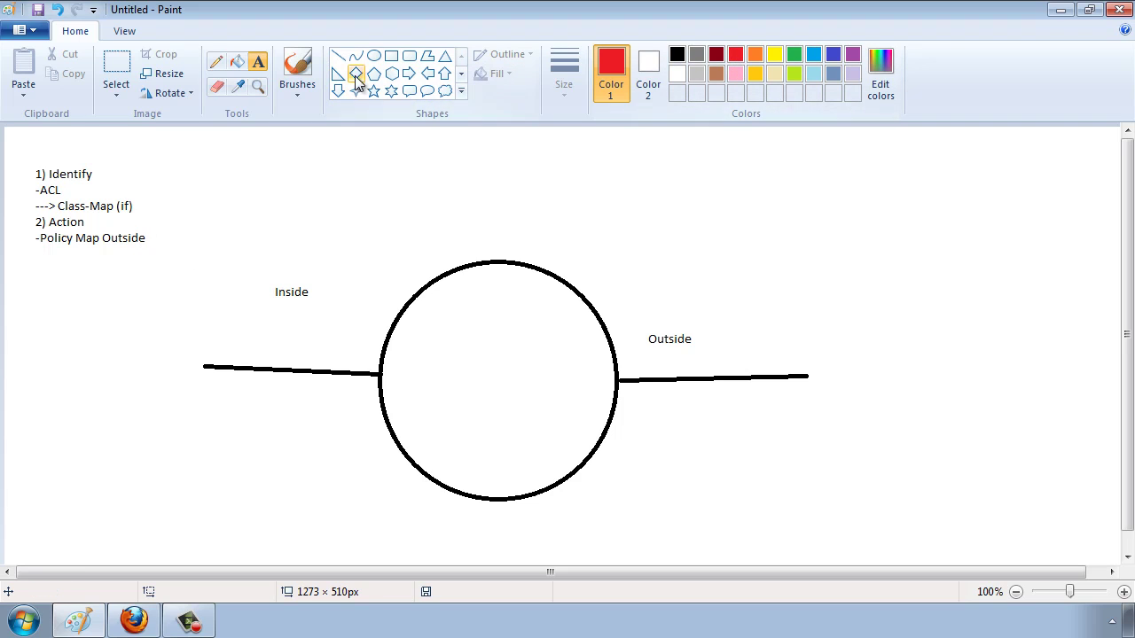
pyautogui.click(373, 54)
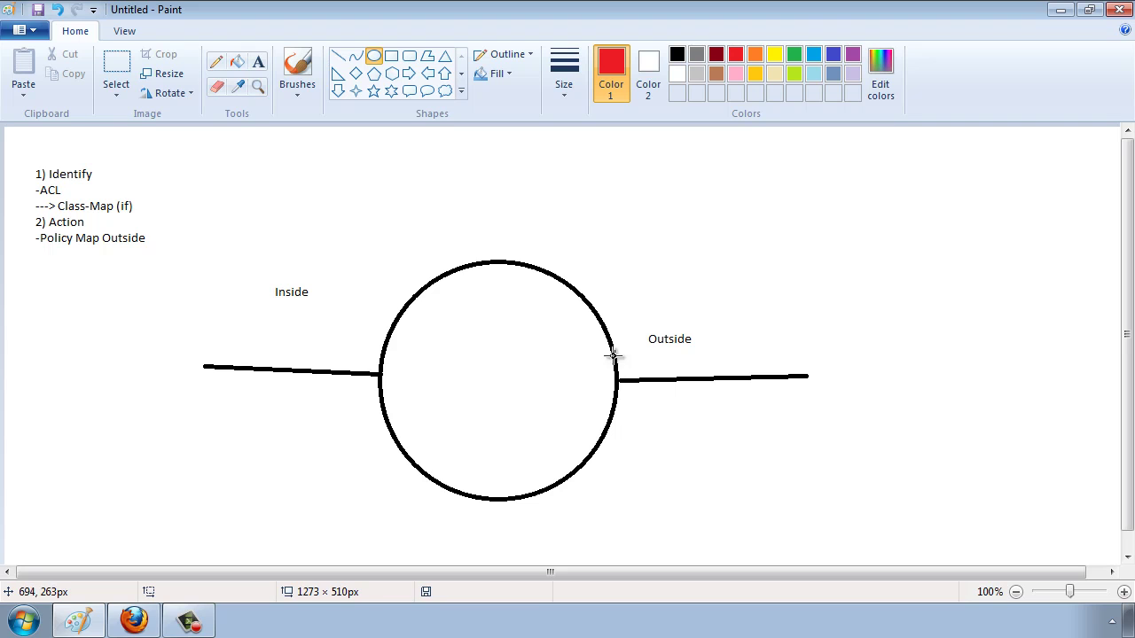
pyautogui.moveTo(604, 354); pyautogui.dragTo(632, 403)
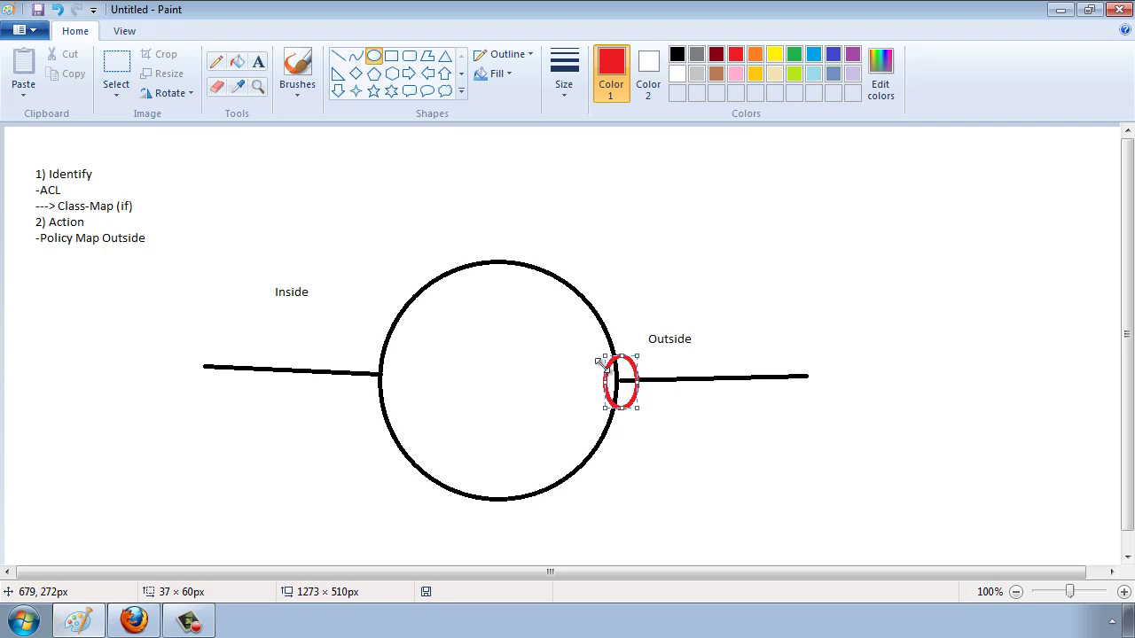
pyautogui.click(391, 55)
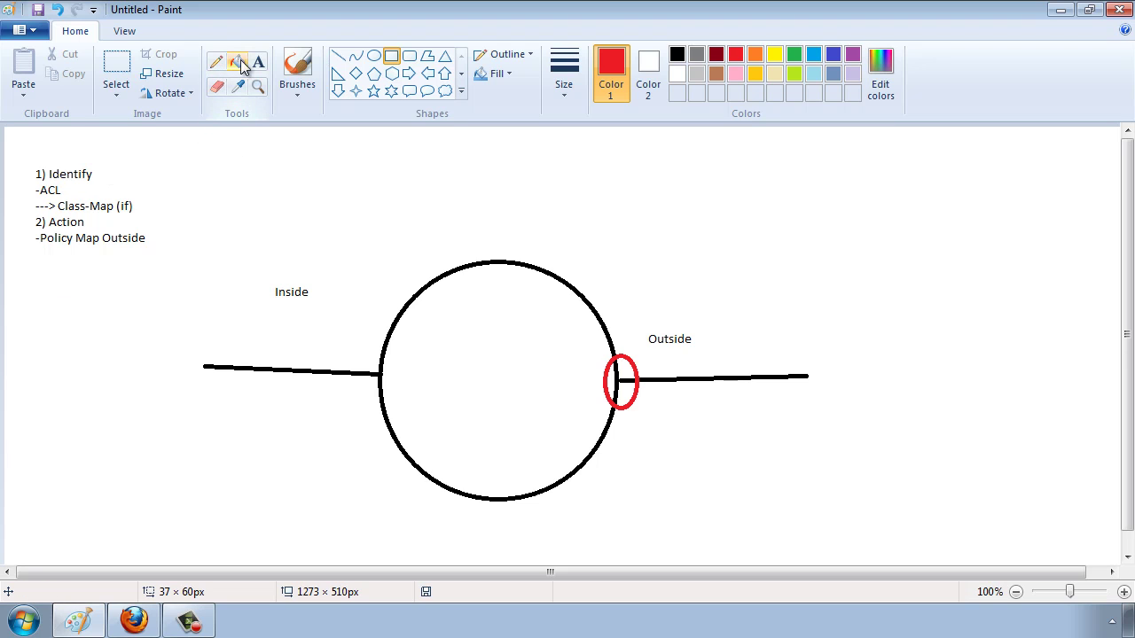
# Step: Search the computer for "asdm", open Cisco ASDM-IDM Launcher and start ASDM in demo mode
pyautogui.press('super')
pyautogui.write('adm')
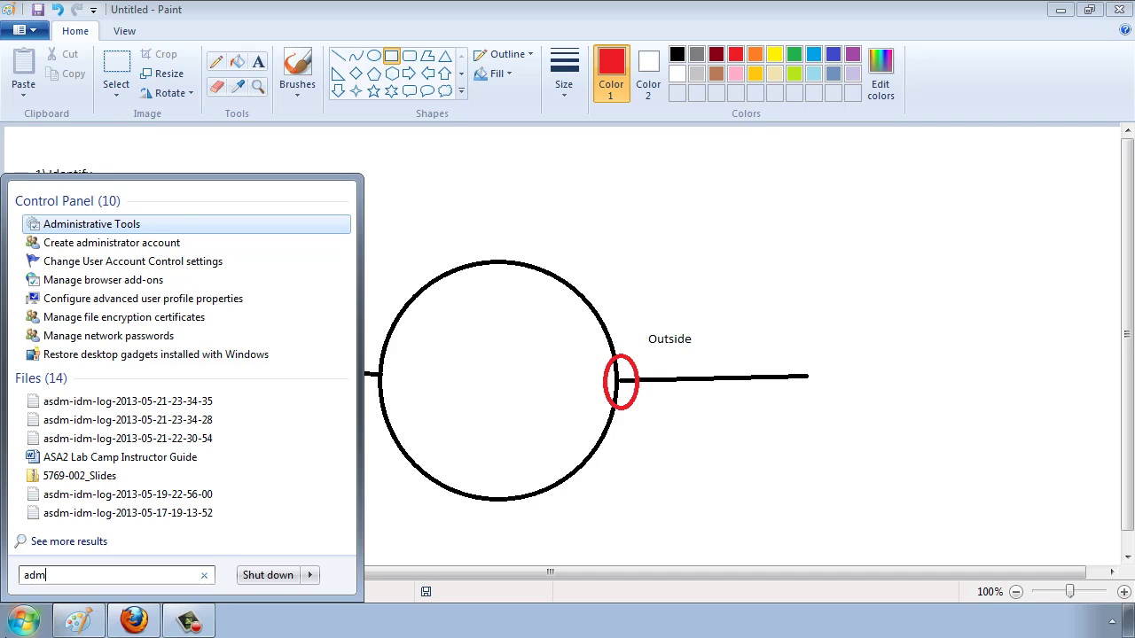
pyautogui.press('BackSpace')
pyautogui.press('BackSpace')
pyautogui.press('BackSpace')
pyautogui.write('asdm')
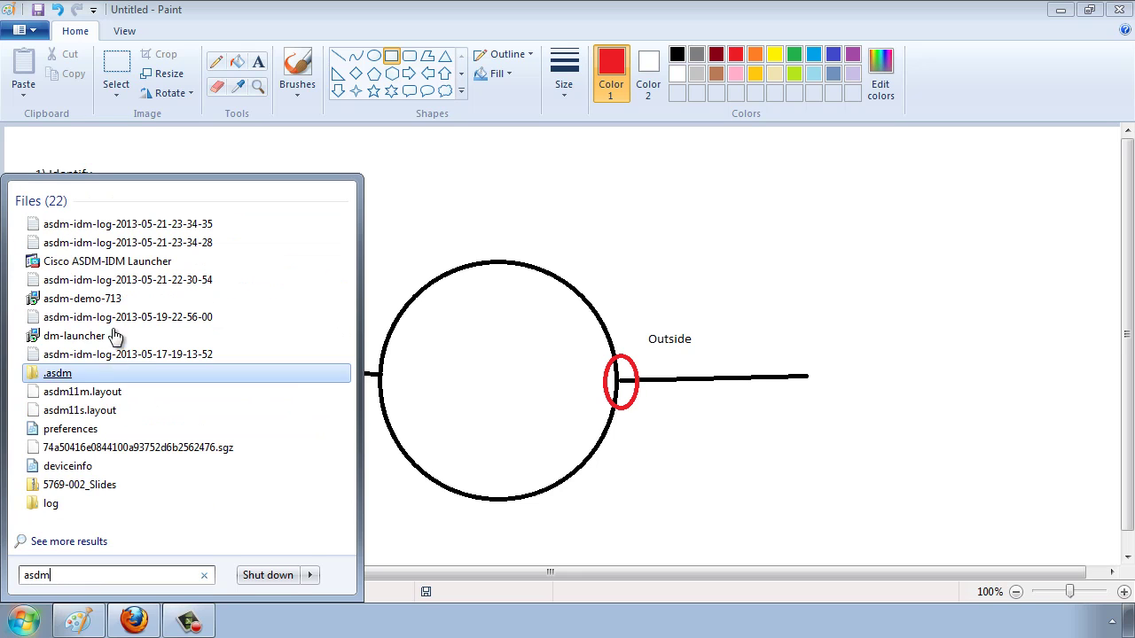
pyautogui.click(117, 262)
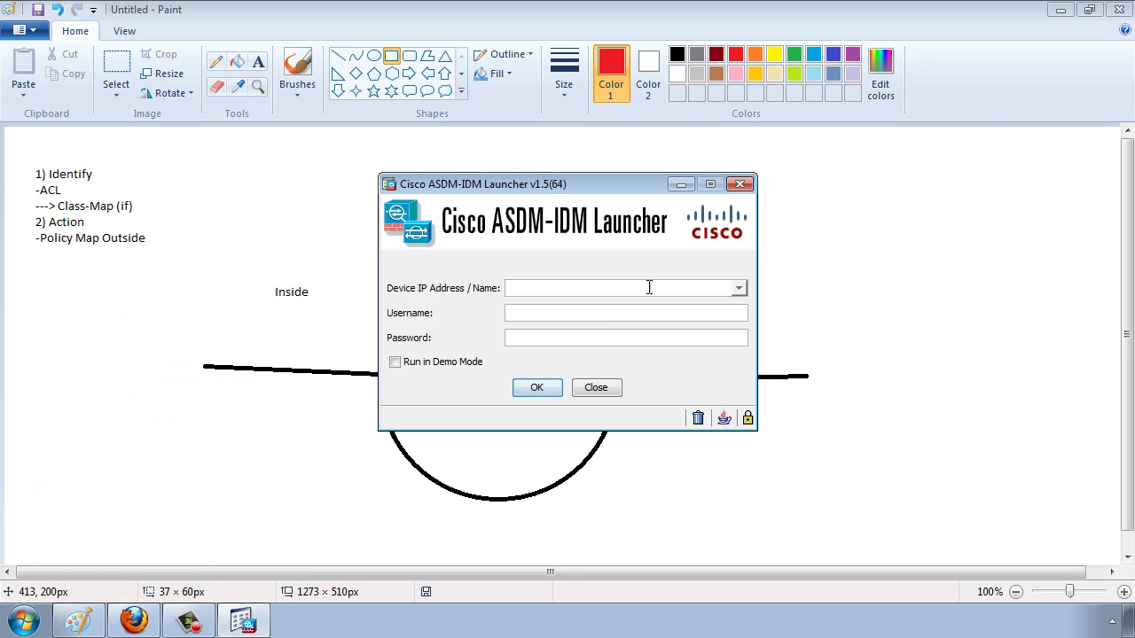
pyautogui.click(443, 363)
pyautogui.click(537, 474)
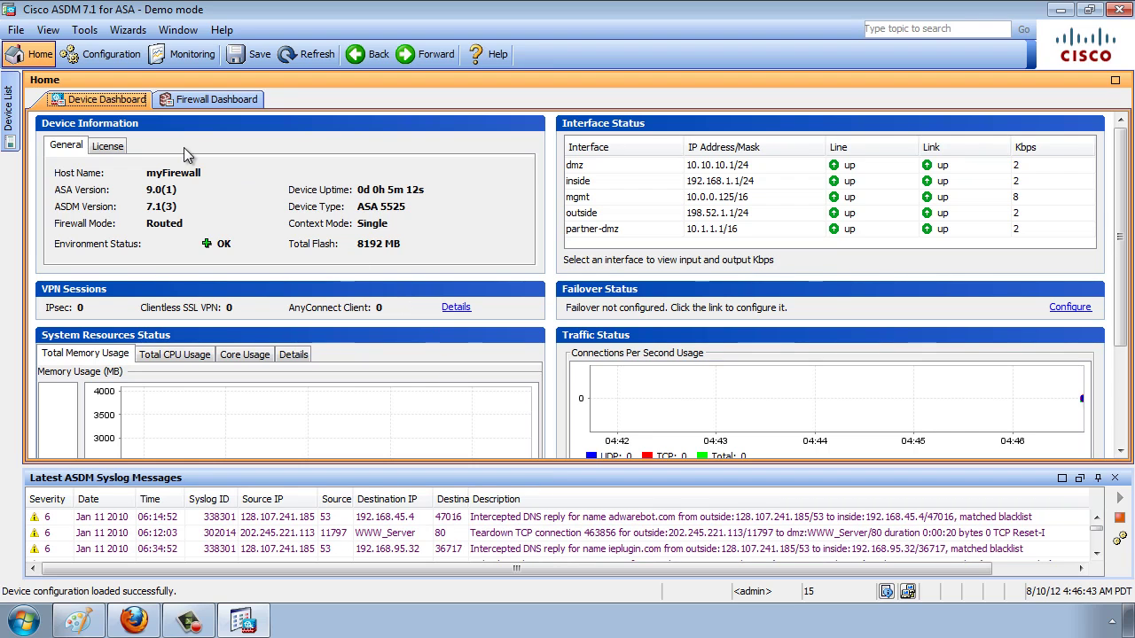
# Step: Enable previewing commands before sending them to the device in the ASDM preferences
pyautogui.click(82, 35)
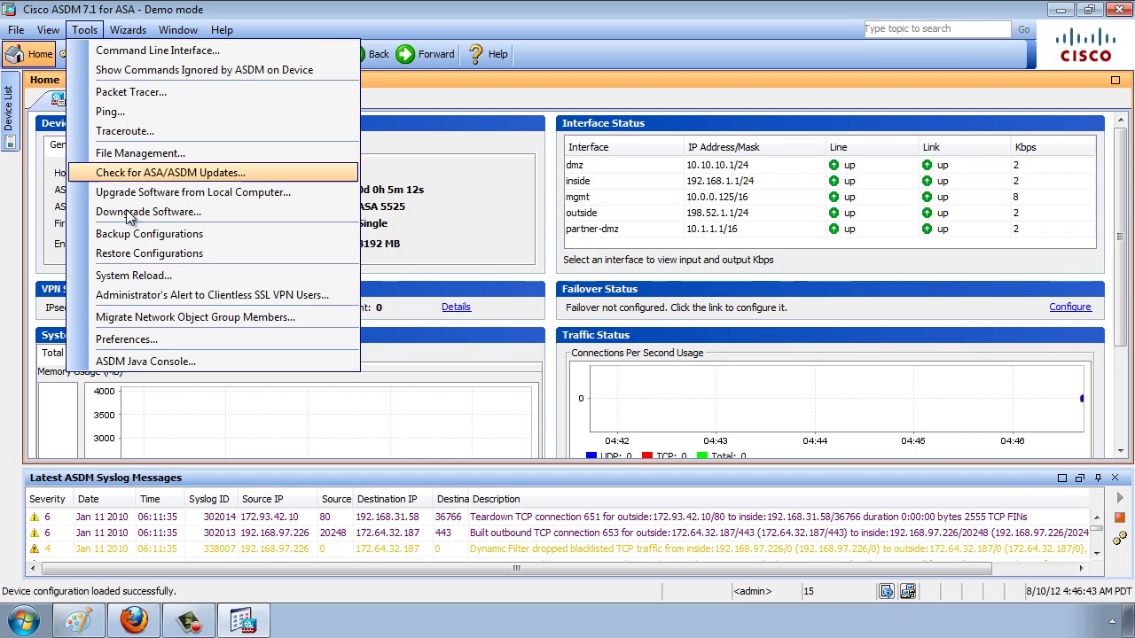
pyautogui.click(140, 335)
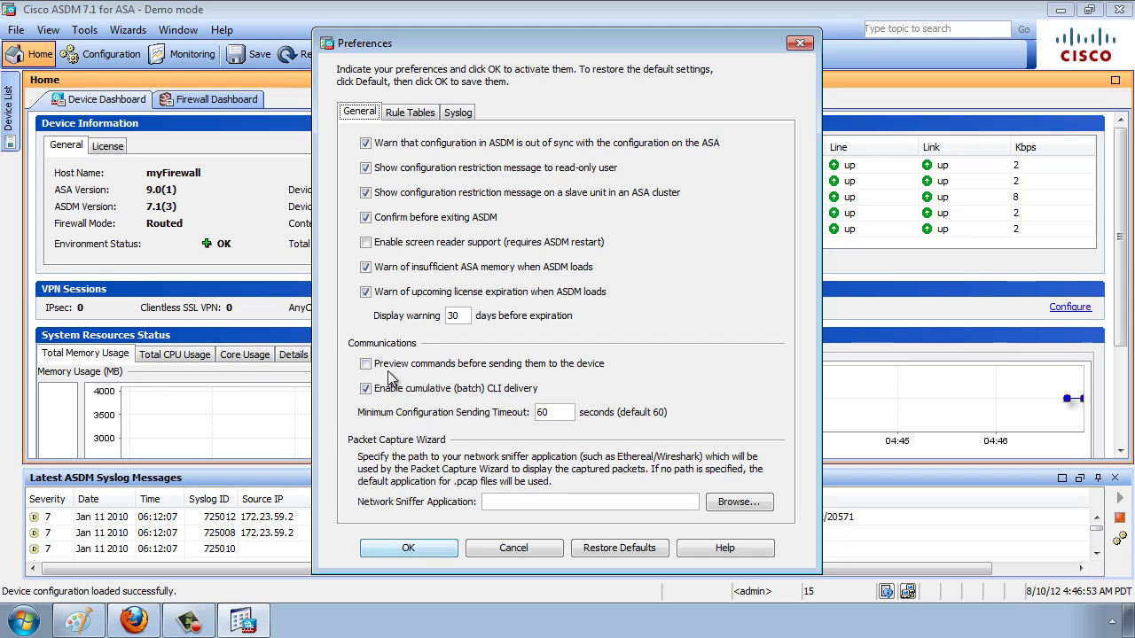
pyautogui.click(367, 364)
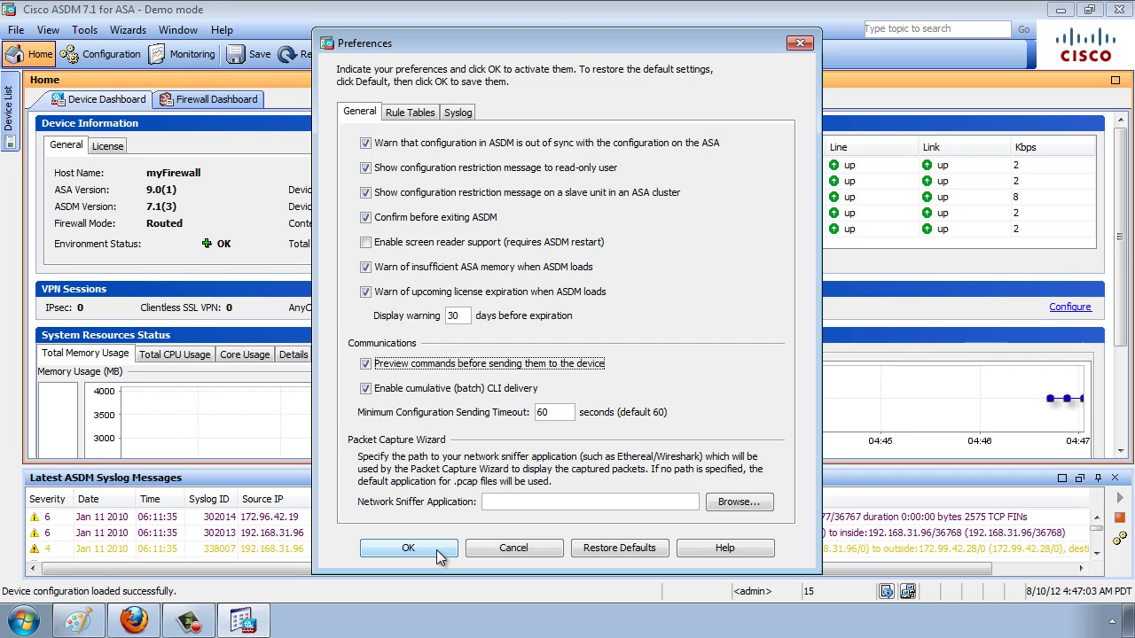
pyautogui.click(408, 548)
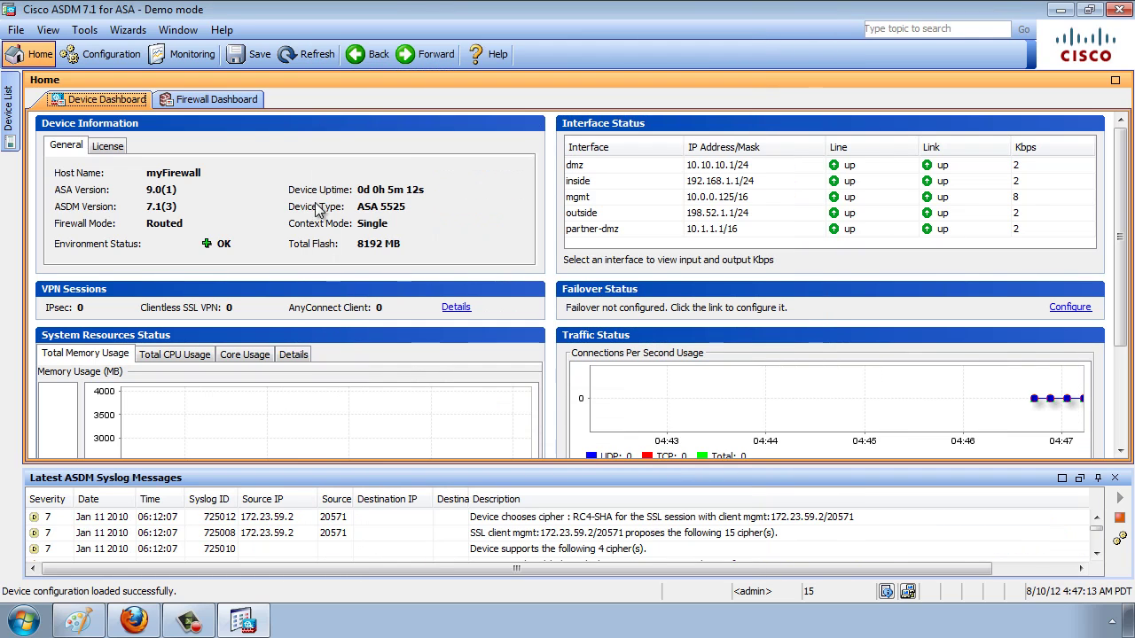
# Step: Open the service policy rules in the firewall configuration
pyautogui.click(106, 57)
pyautogui.click(72, 452)
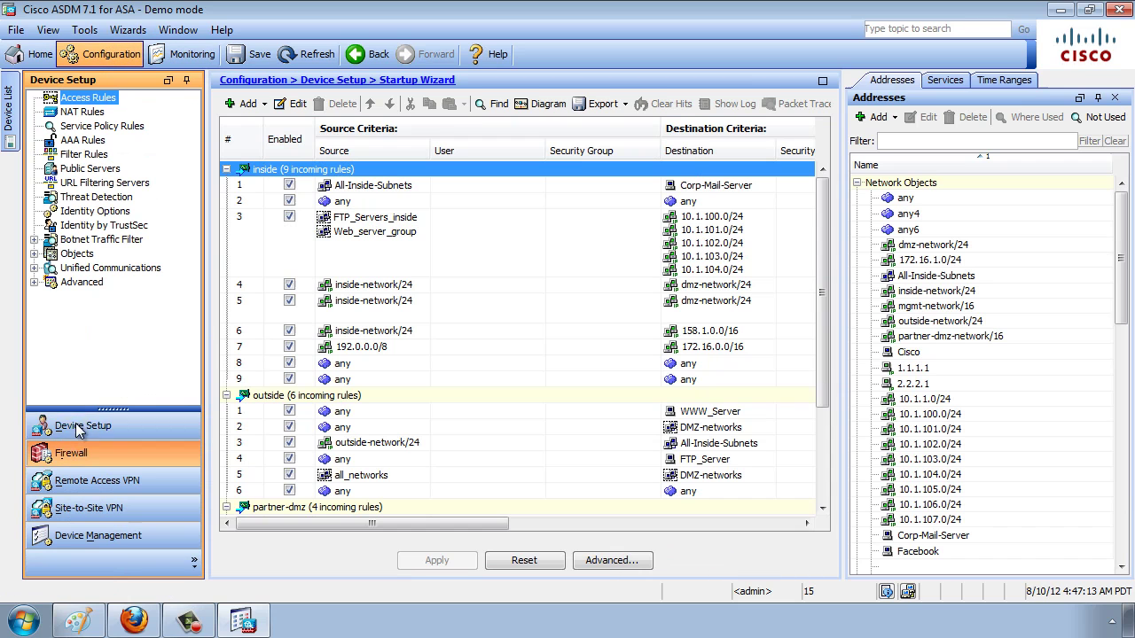
pyautogui.click(97, 126)
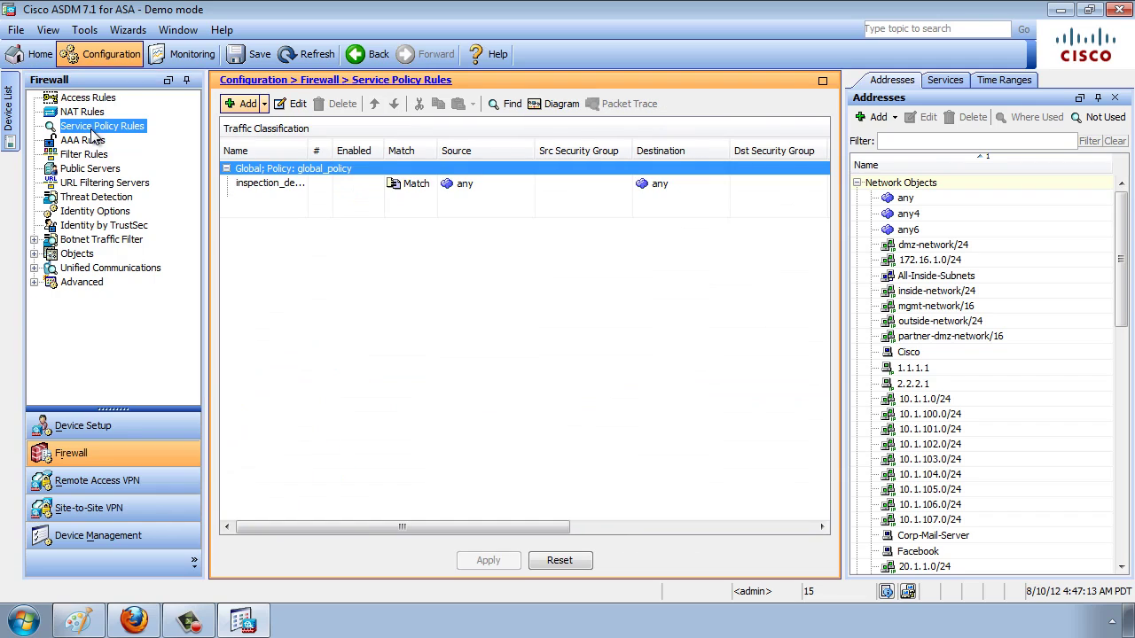
# Step: Start a new service policy rule that creates a policy on the outside interface, keeping the name outside-policy, and continue to traffic classification
pyautogui.click(241, 105)
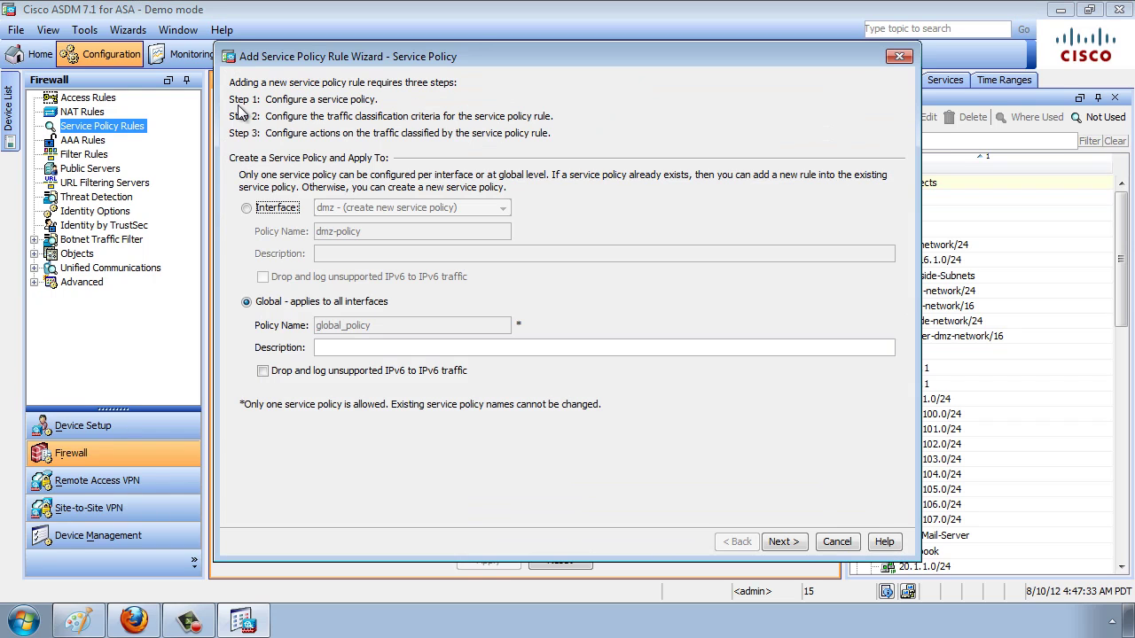
pyautogui.click(282, 209)
pyautogui.click(353, 213)
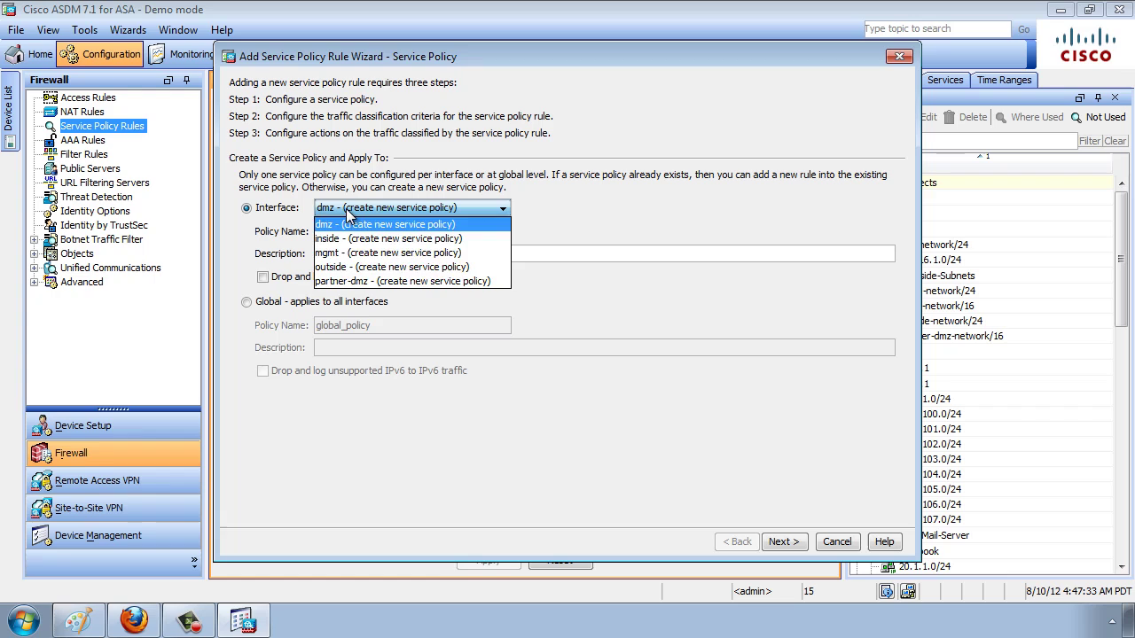
pyautogui.click(358, 266)
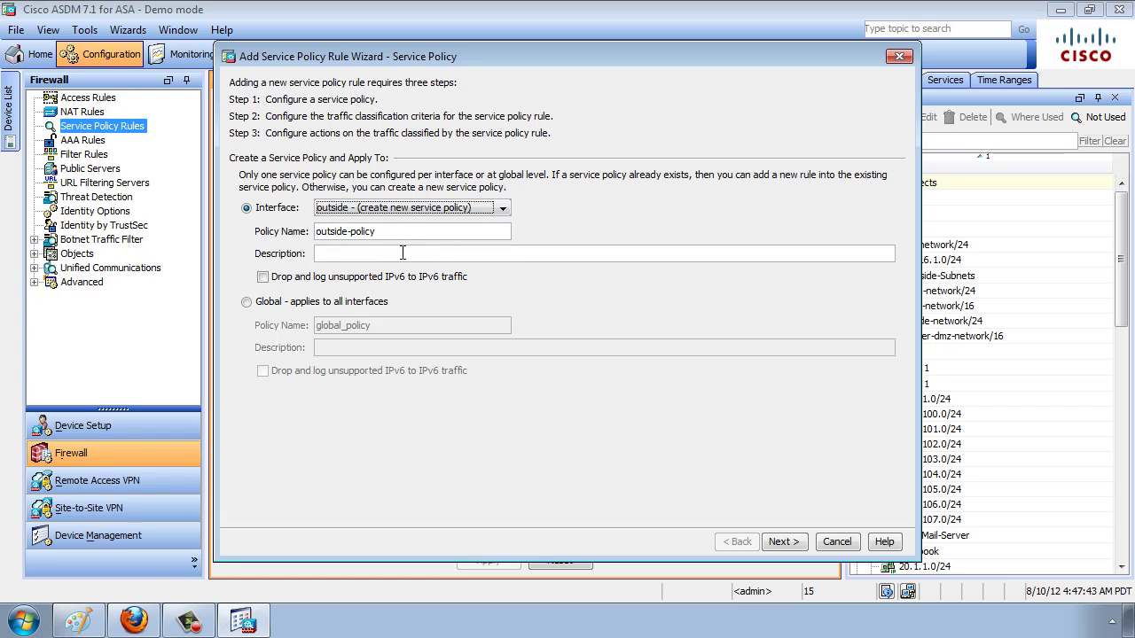
pyautogui.moveTo(398, 232); pyautogui.dragTo(227, 224)
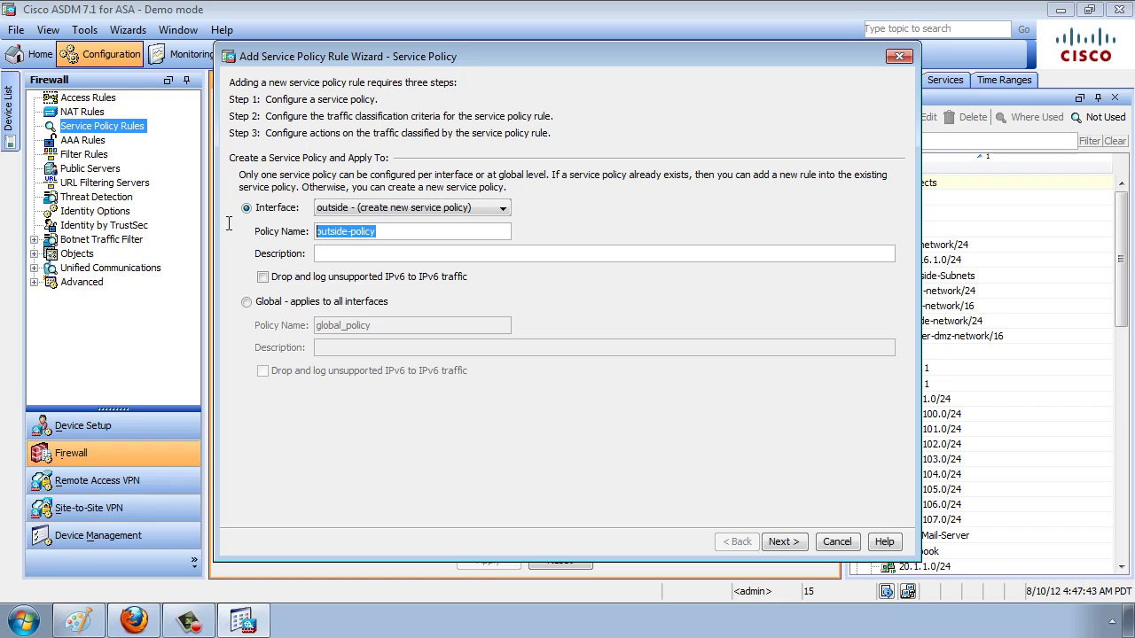
pyautogui.click(320, 254)
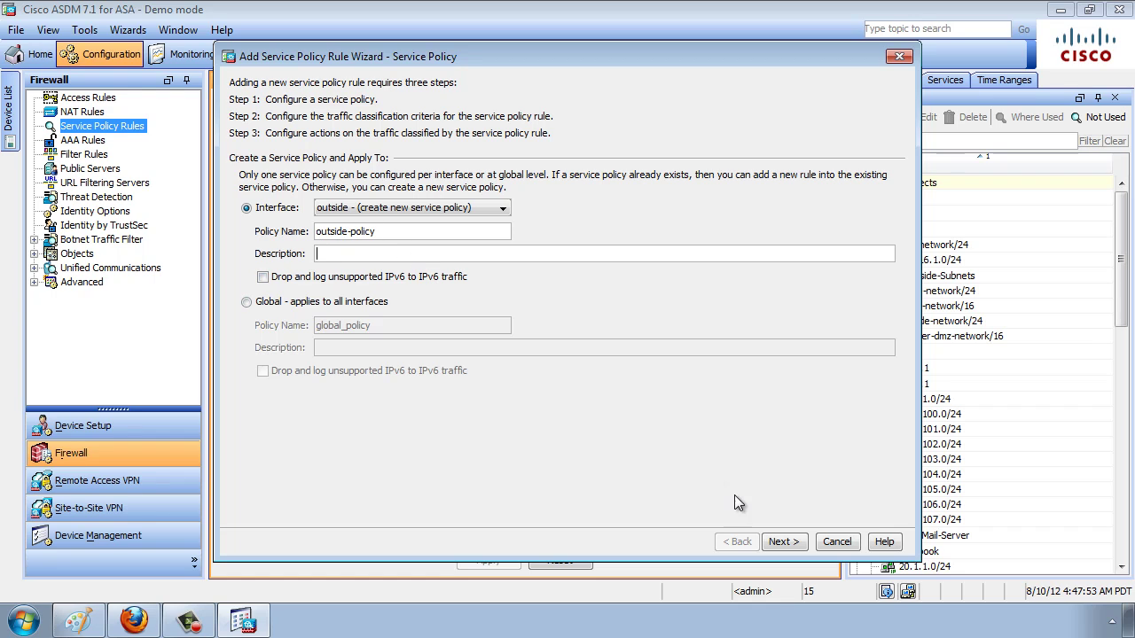
pyautogui.click(779, 541)
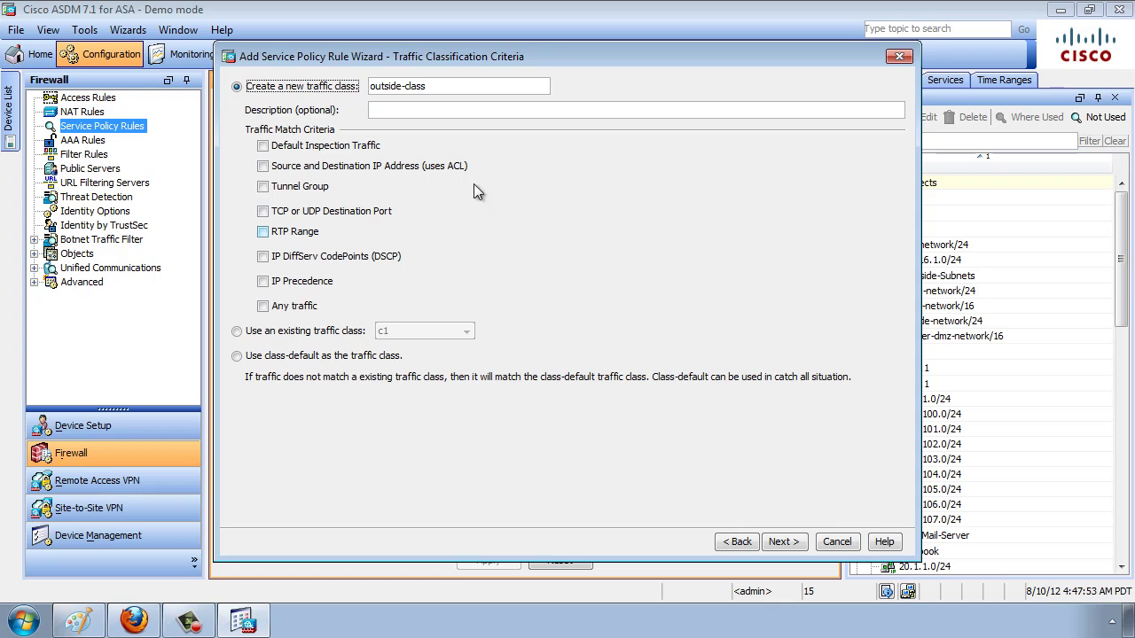
# Step: Describe the outside-class traffic class as "This is our IF condition", match on source and destination IP address, and continue to the address criteria
pyautogui.click(424, 110)
pyautogui.write('This is our ')
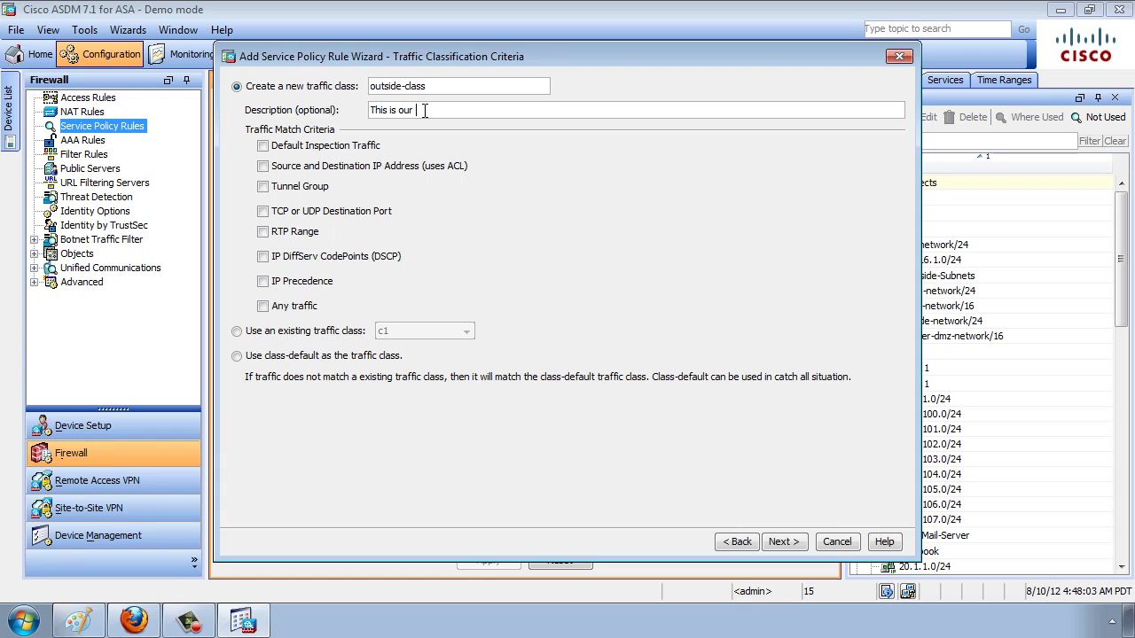
pyautogui.write('"secondition')
pyautogui.click(264, 168)
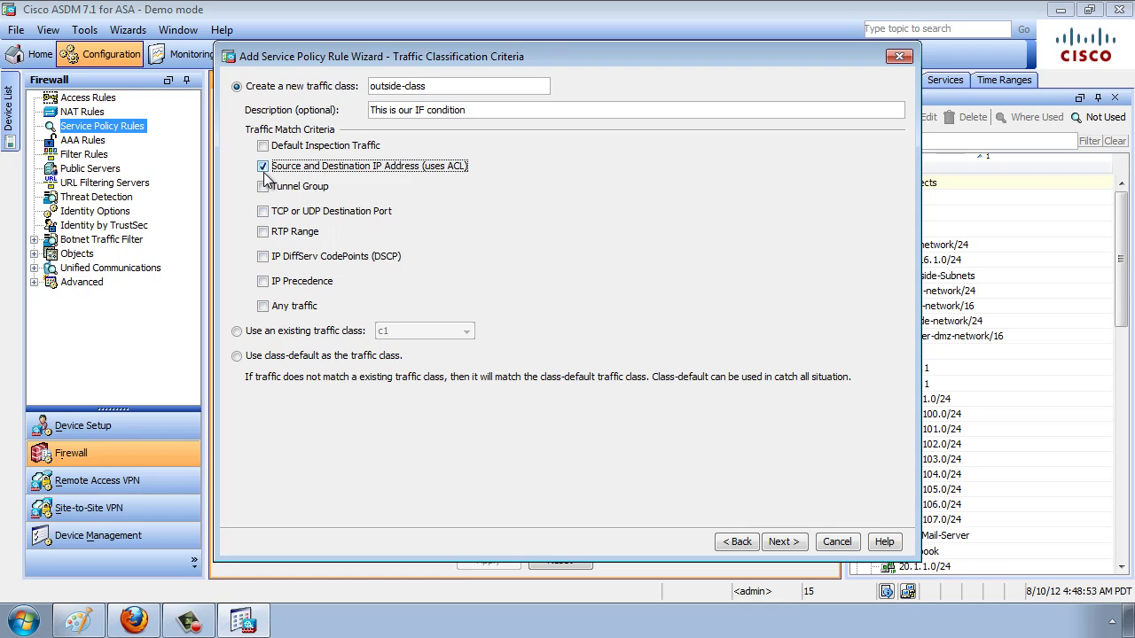
pyautogui.click(784, 541)
# Step: Set the match source to 4.2.2.1/32 and choose the 10.1.100.0/24 network object as the destination
pyautogui.click(388, 140)
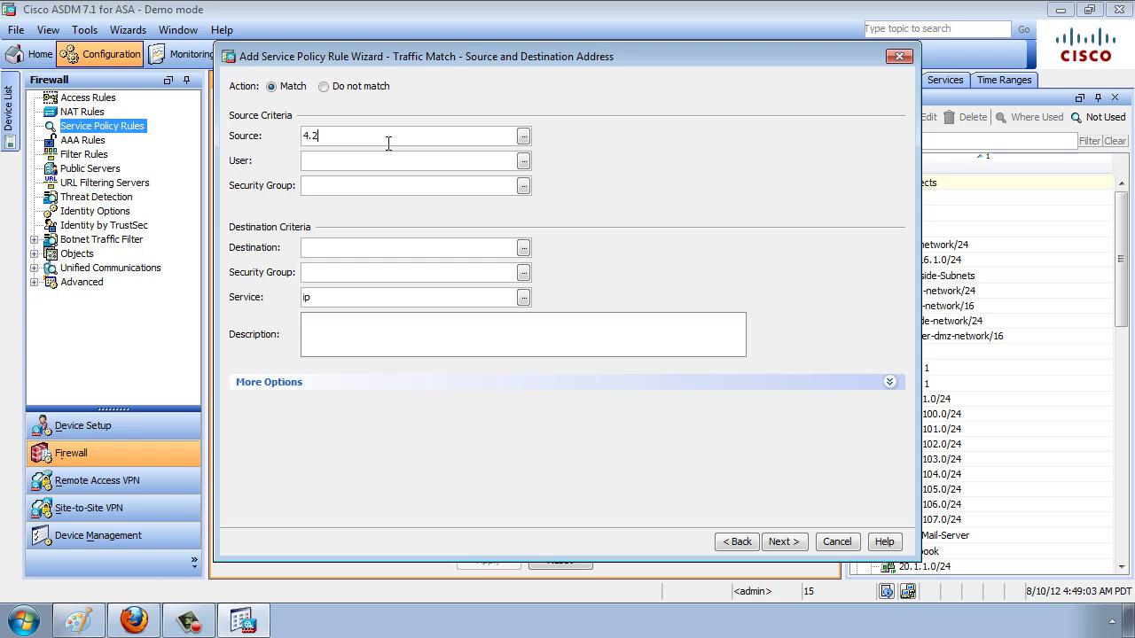
pyautogui.write('4.2.2.1/32')
pyautogui.click(524, 249)
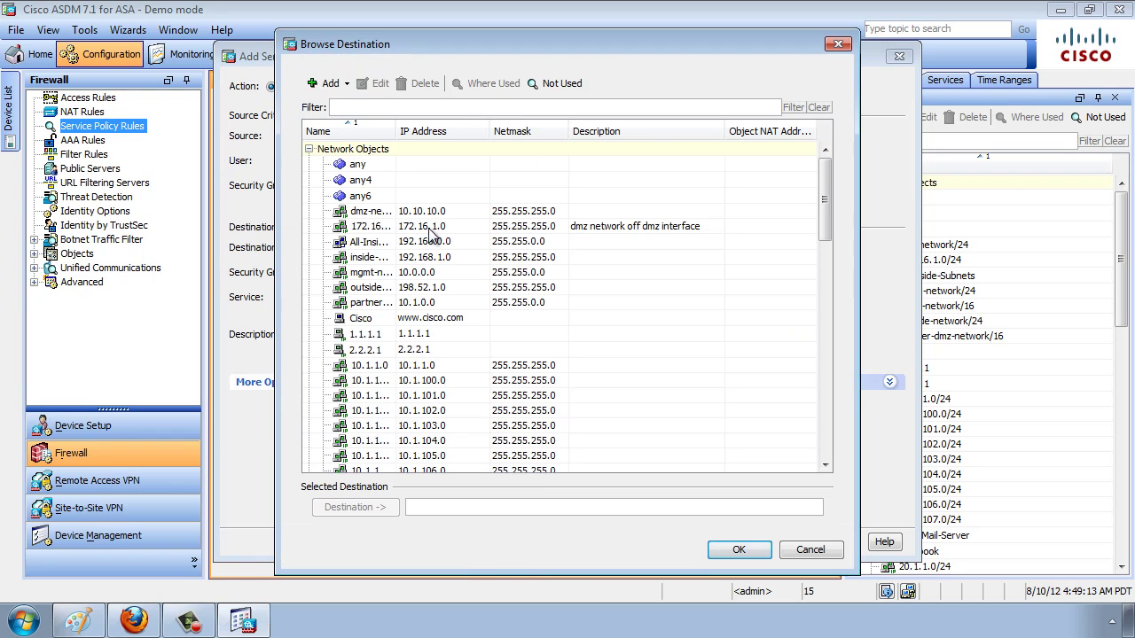
pyautogui.moveTo(396, 140); pyautogui.dragTo(469, 143)
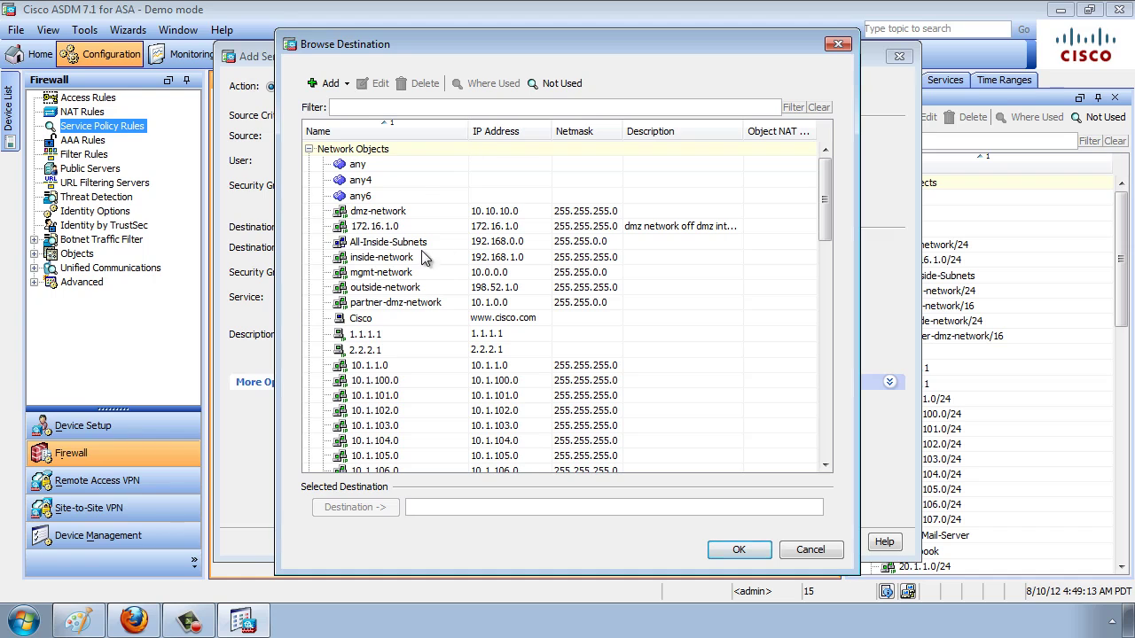
pyautogui.scroll(-3, 408, 359)
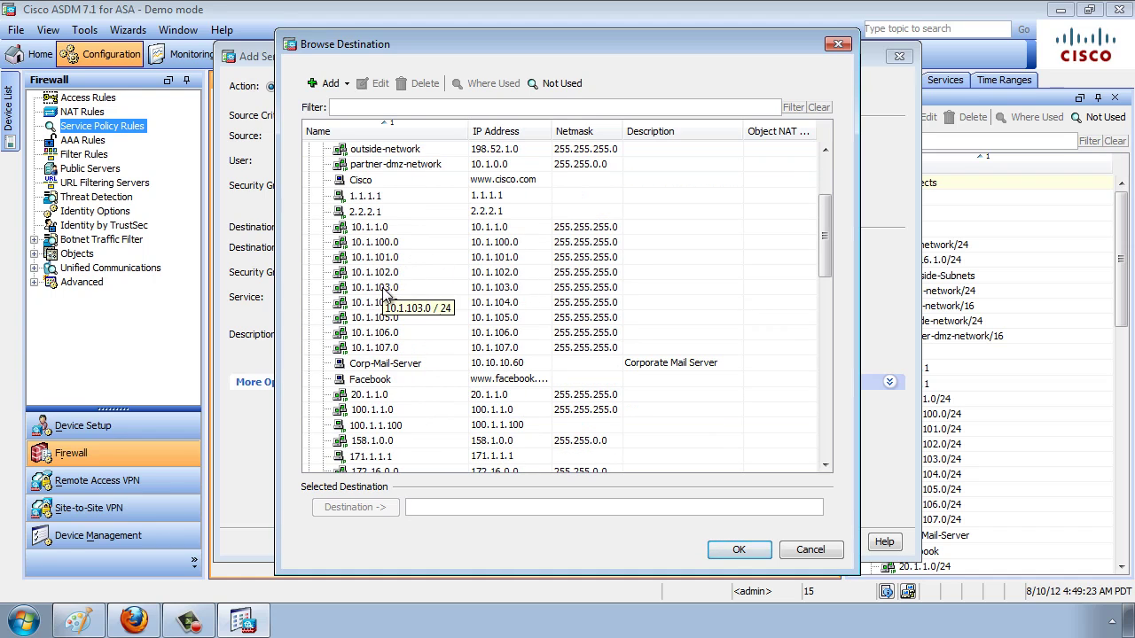
pyautogui.click(390, 247)
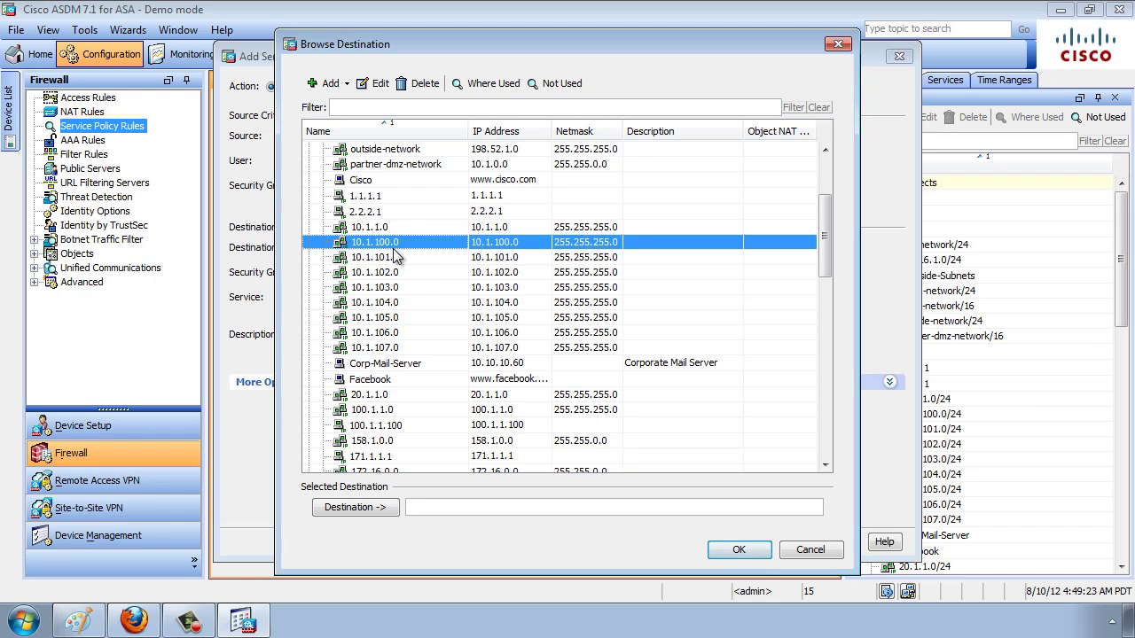
pyautogui.click(729, 551)
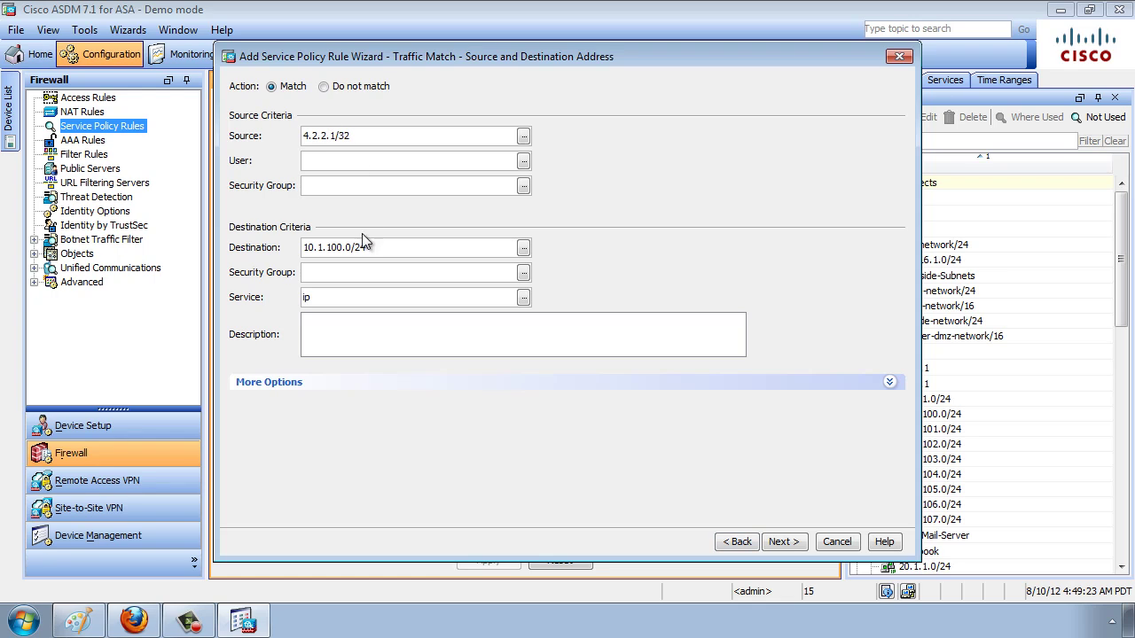
# Step: Filter the available services by "http" and set the match service to the HTTP-services group
pyautogui.click(523, 298)
pyautogui.scroll(4, 409, 306)
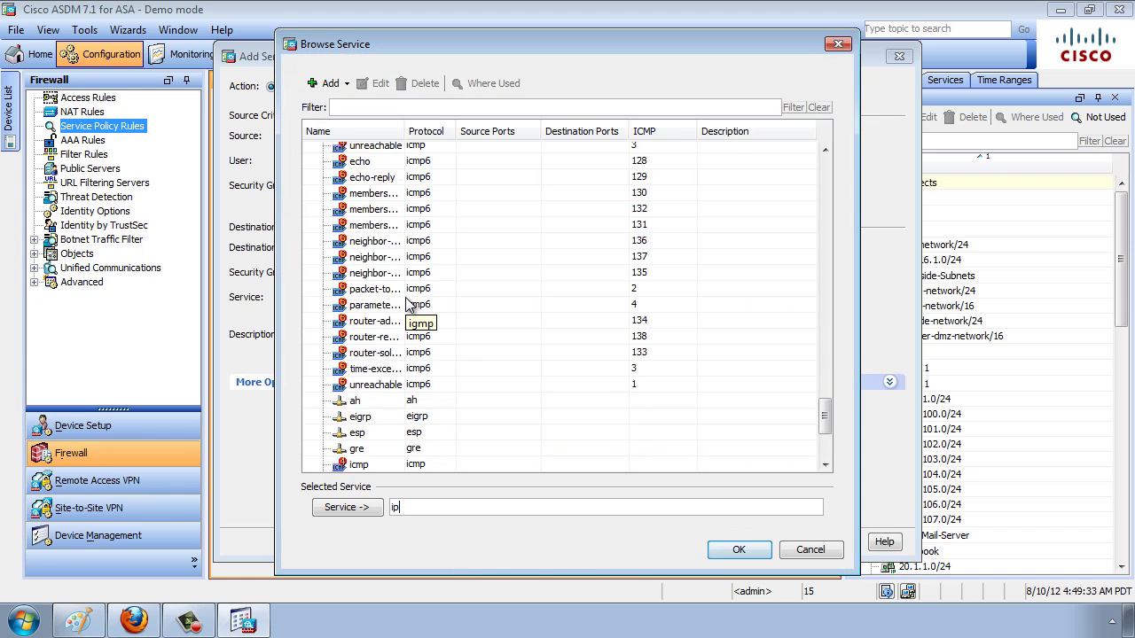
pyautogui.scroll(20, 409, 306)
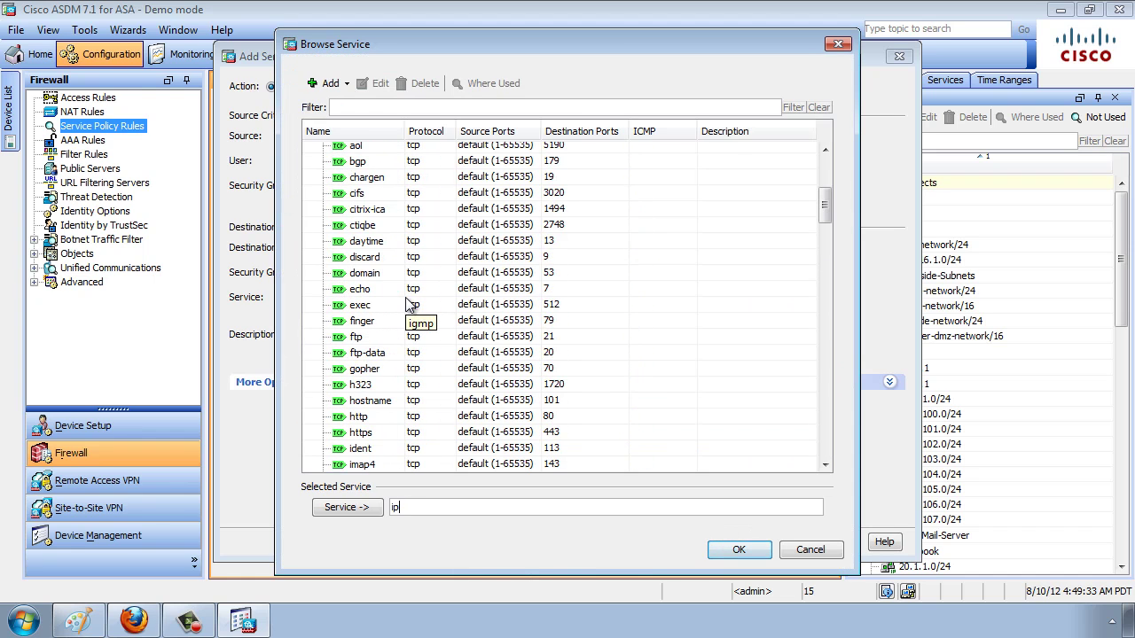
pyautogui.scroll(5, 409, 306)
pyautogui.click(463, 109)
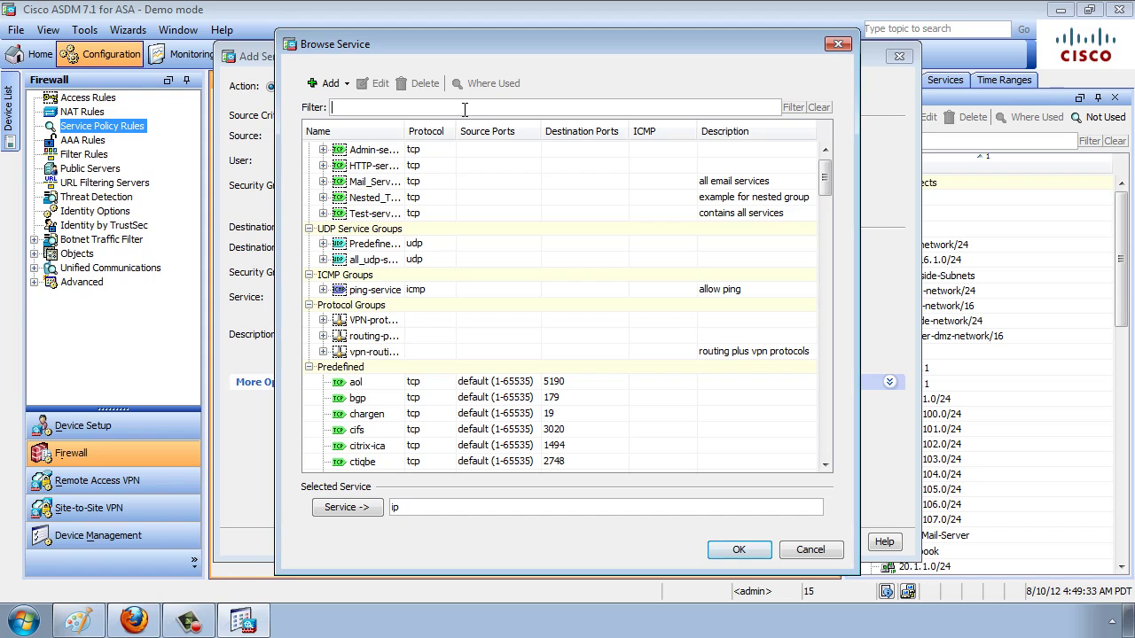
pyautogui.write('http')
pyautogui.press('Return')
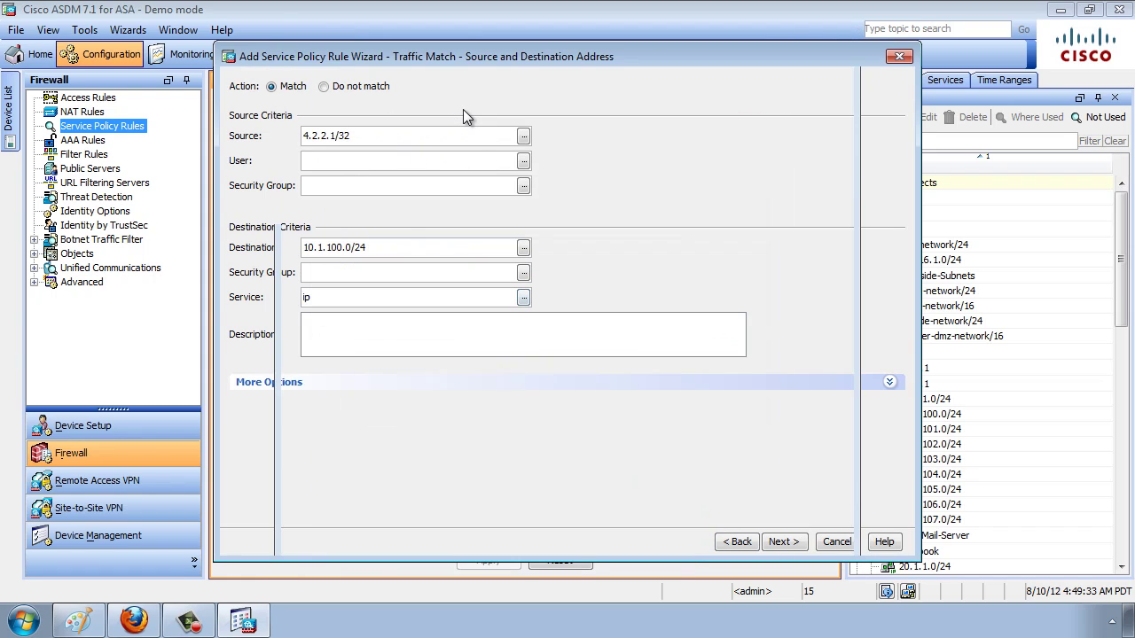
pyautogui.click(523, 298)
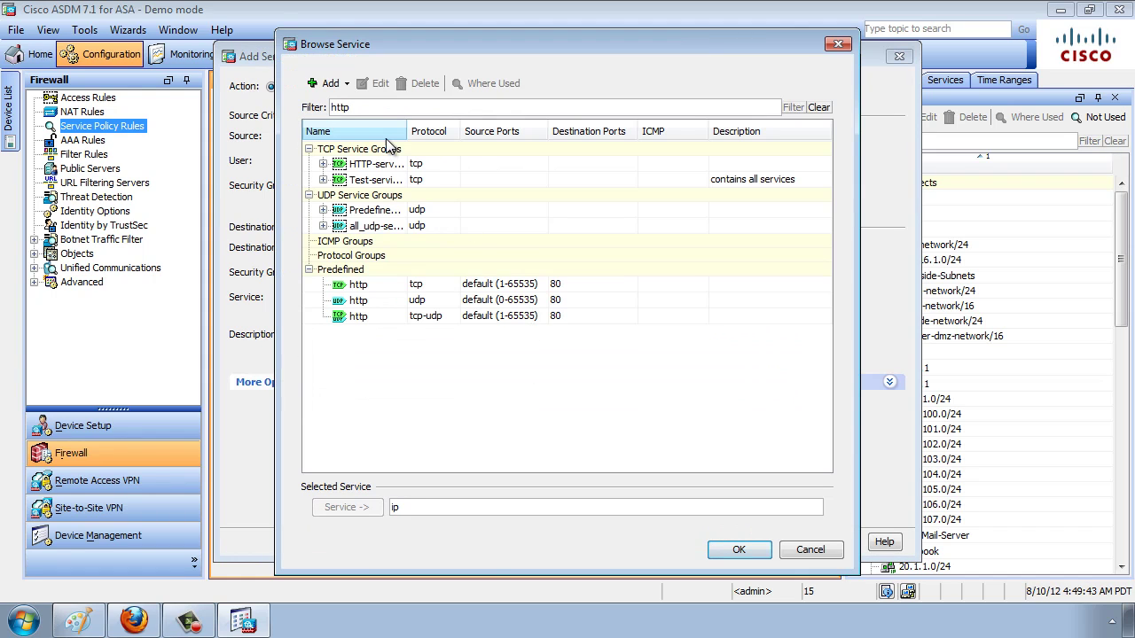
pyautogui.click(396, 166)
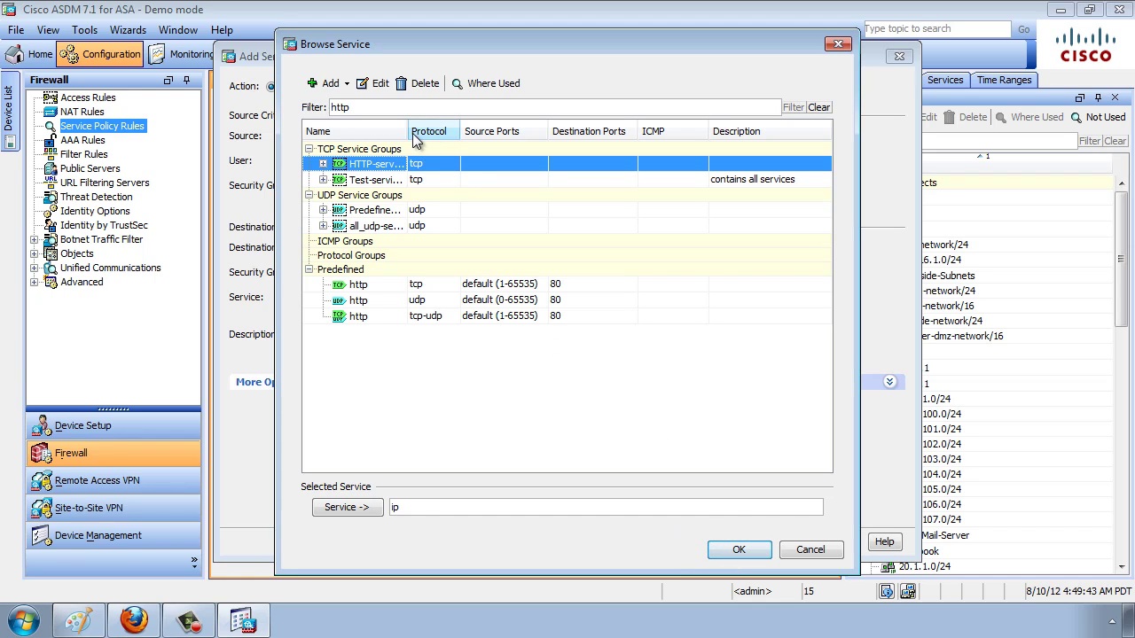
pyautogui.moveTo(408, 132); pyautogui.dragTo(497, 131)
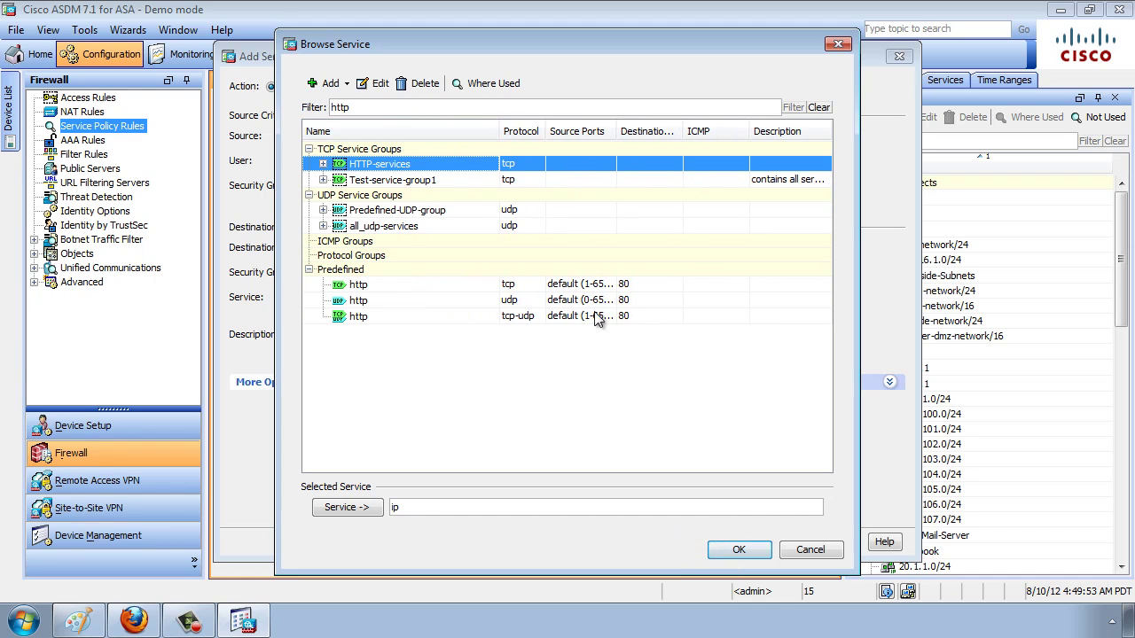
pyautogui.click(365, 514)
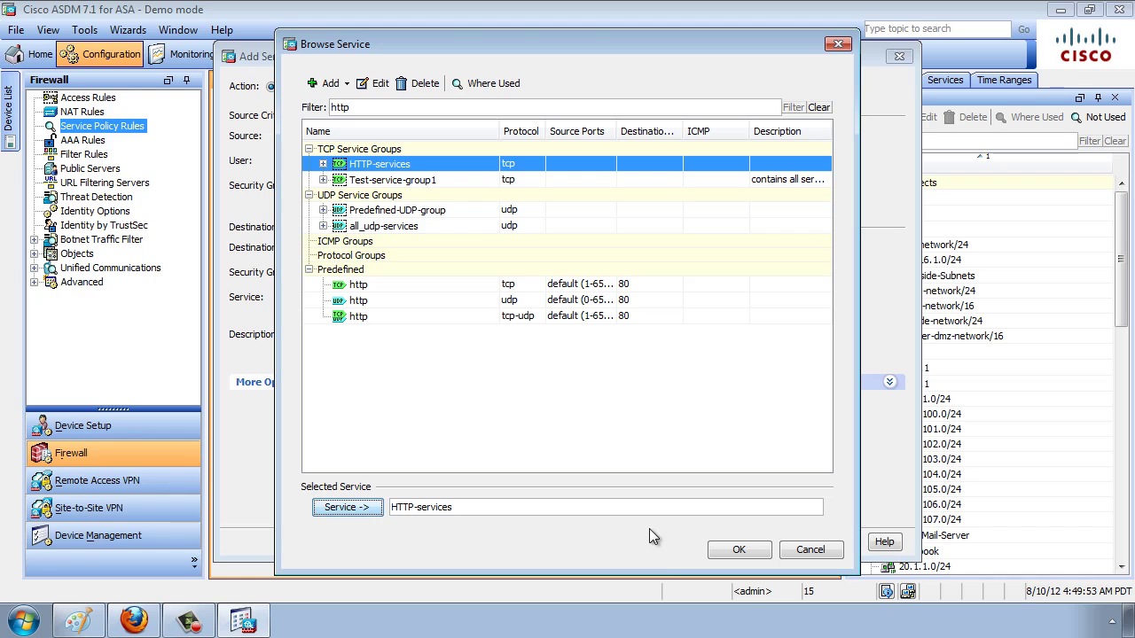
pyautogui.click(743, 552)
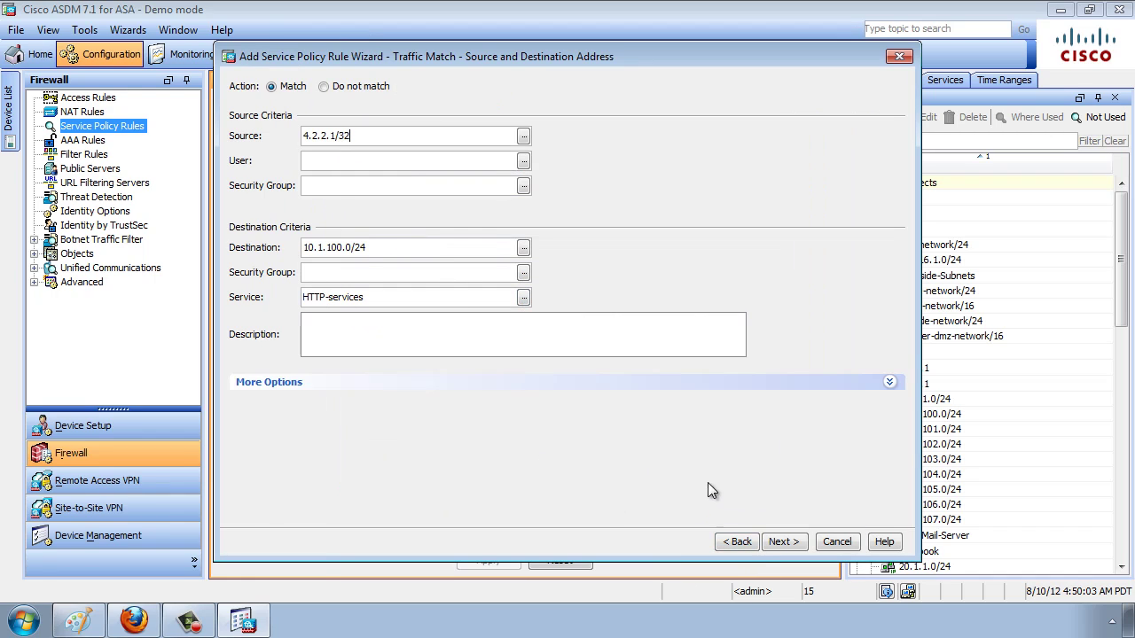
# Step: Expand the additional match options, look through the available time ranges without choosing one, and disable the rule
pyautogui.click(889, 382)
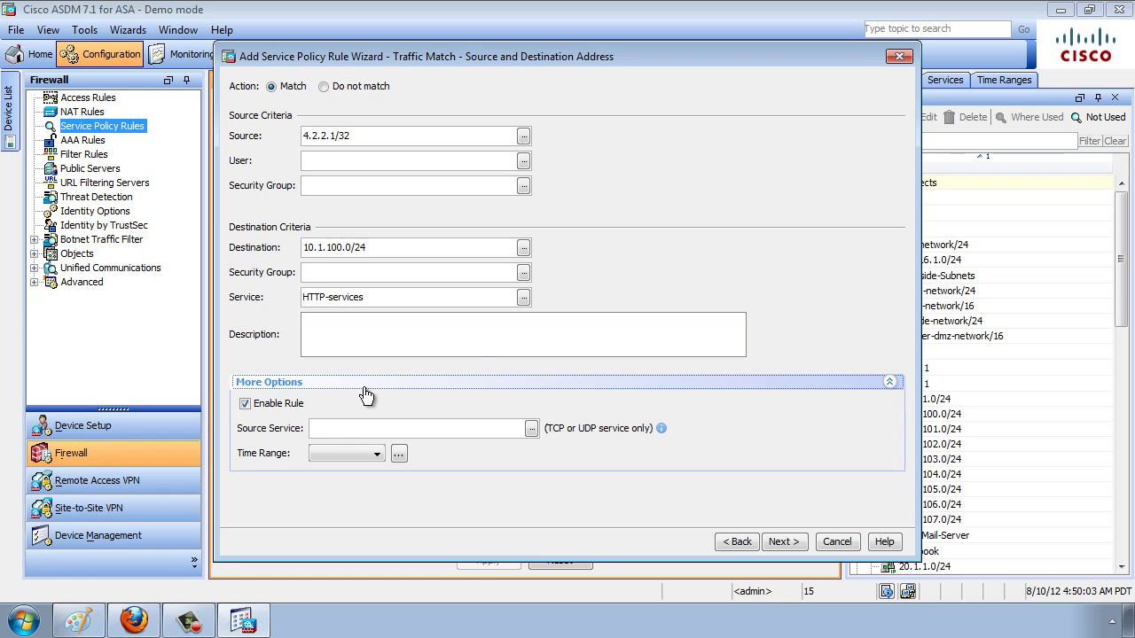
pyautogui.click(381, 454)
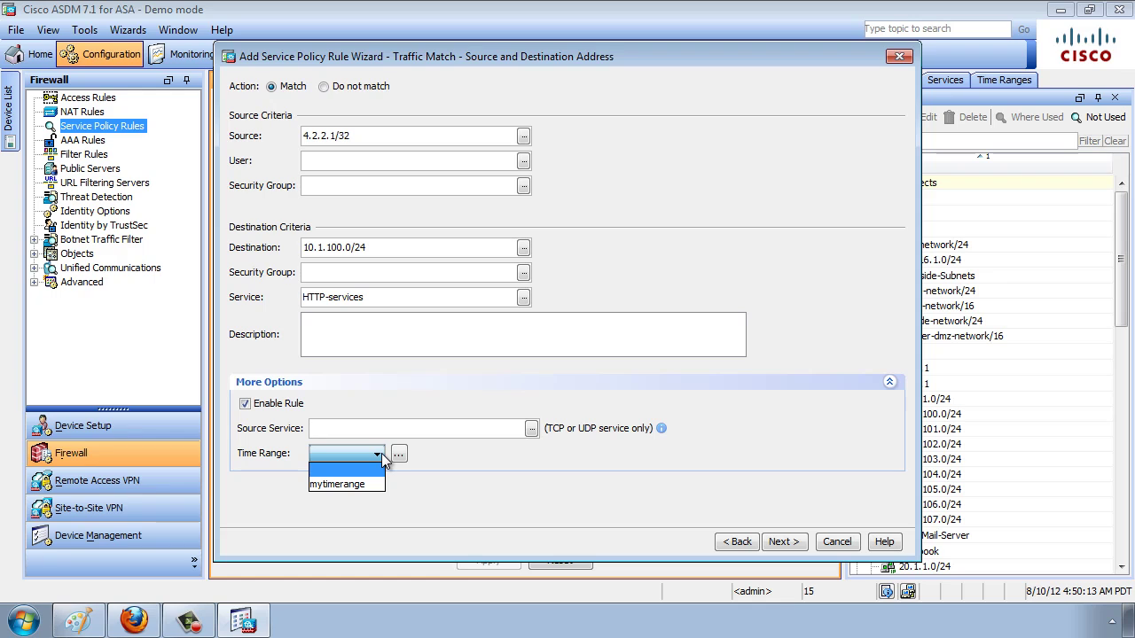
pyautogui.click(435, 459)
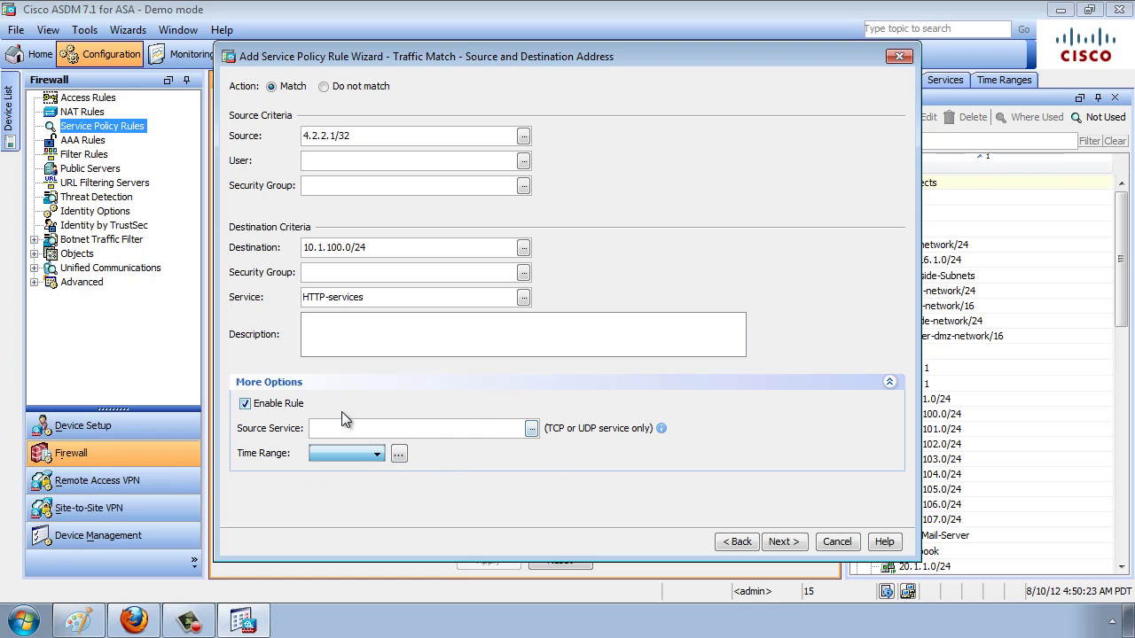
pyautogui.click(286, 405)
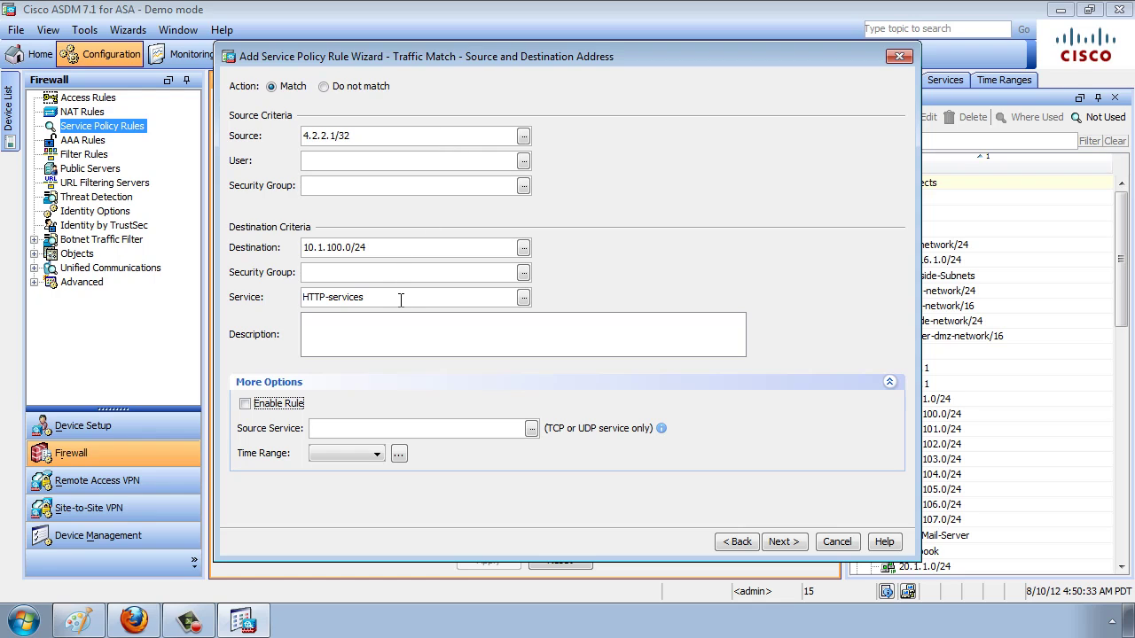
# Step: Reopen the service browser, filter it by "80" and view where the HTTP-services group is used
pyautogui.moveTo(424, 299); pyautogui.dragTo(256, 297)
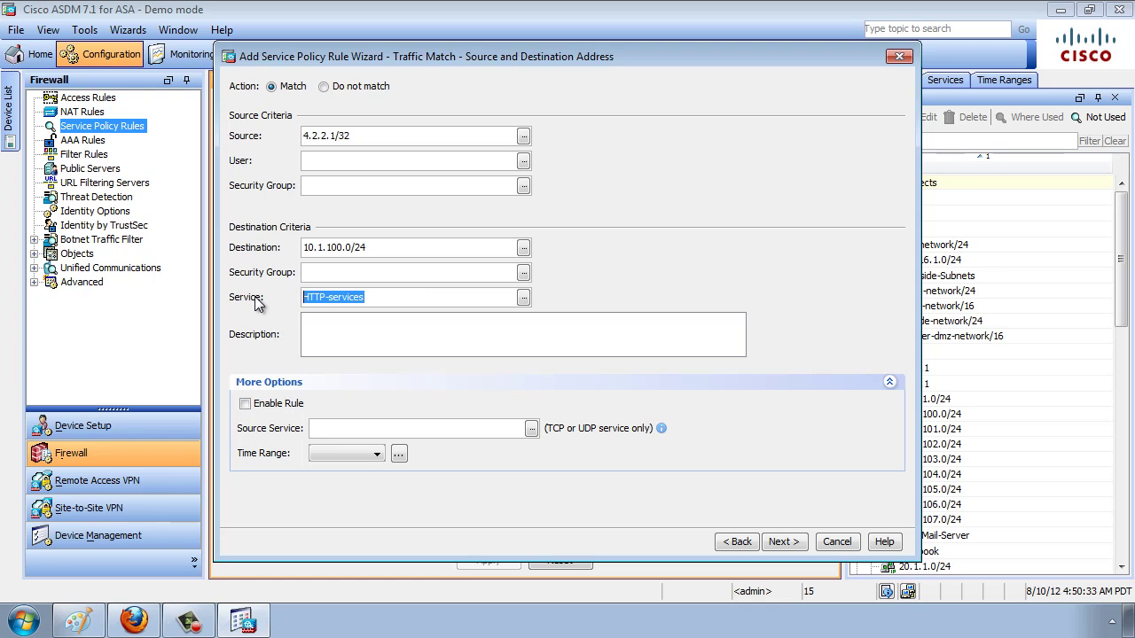
pyautogui.click(528, 298)
pyautogui.moveTo(425, 108); pyautogui.dragTo(243, 101)
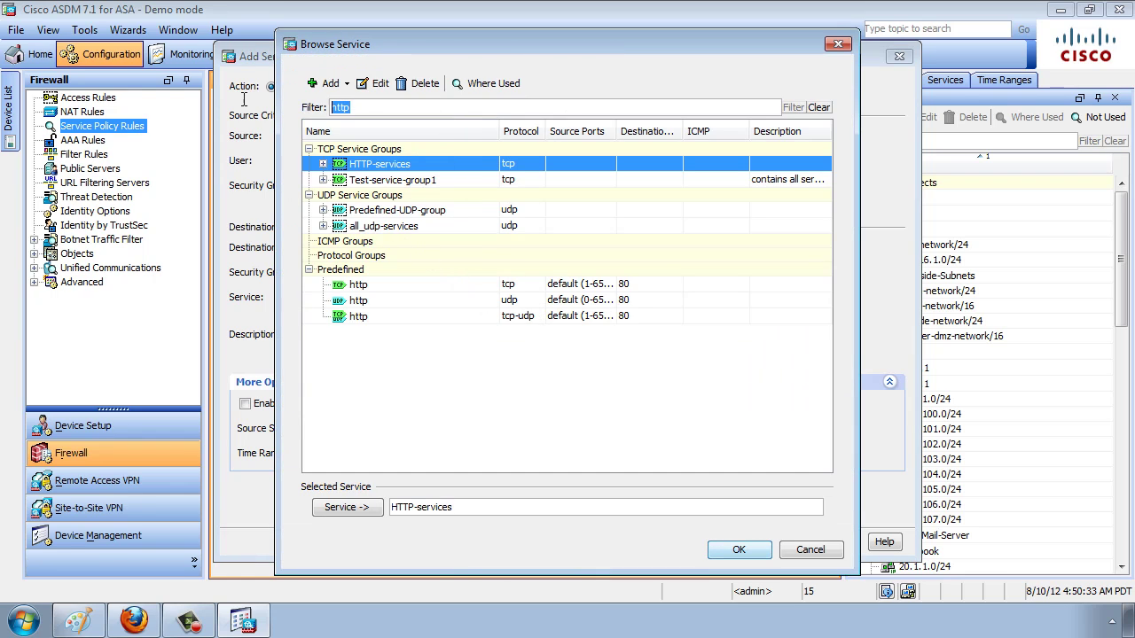
pyautogui.press('BackSpace')
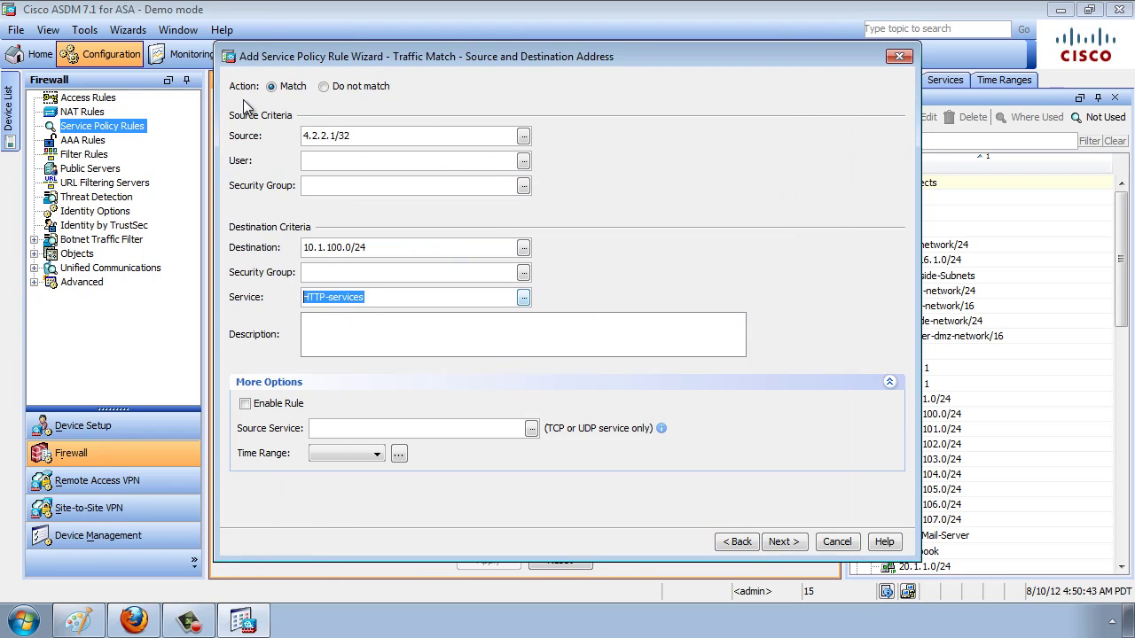
pyautogui.press('Return')
pyautogui.click(525, 301)
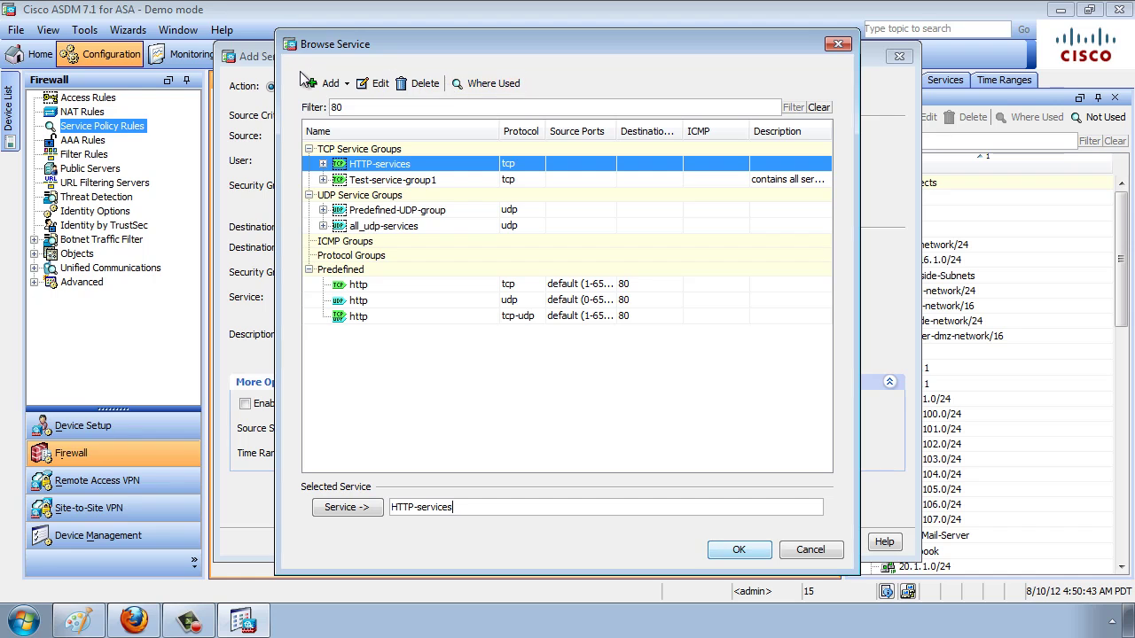
pyautogui.click(486, 84)
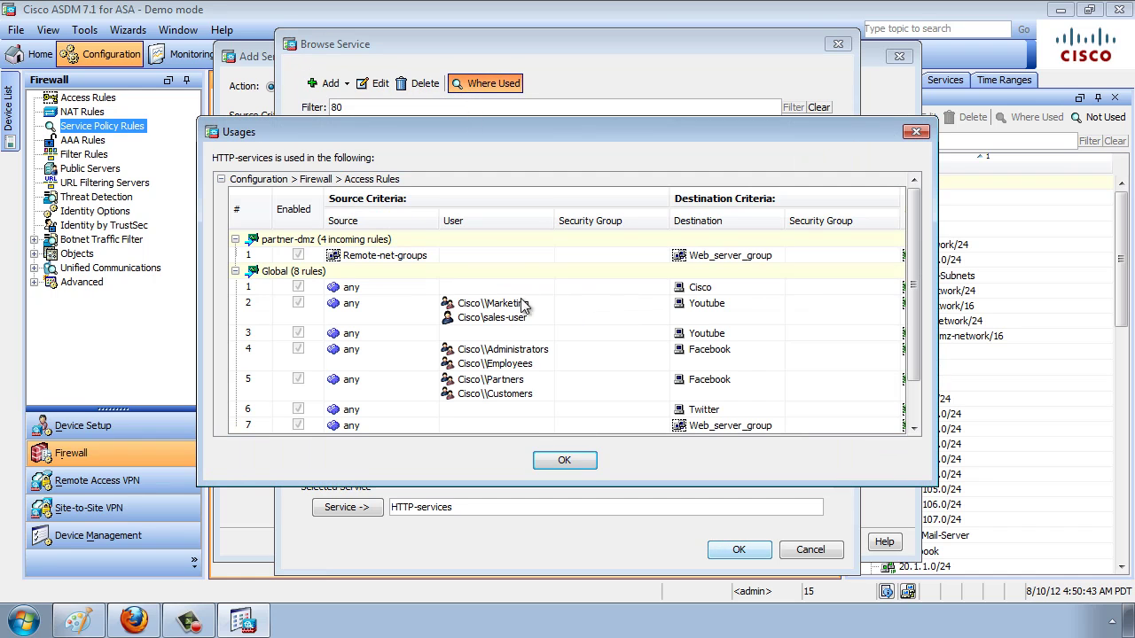
pyautogui.press('Return')
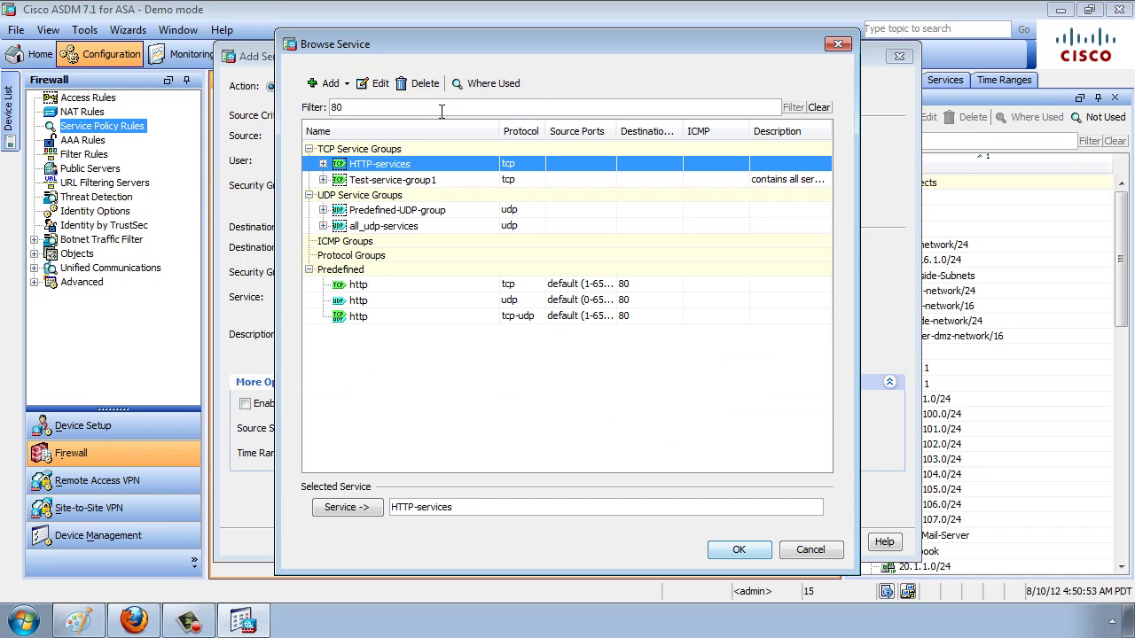
# Step: Filter the service list by "TCP" and select the predefined tcp service
pyautogui.moveTo(347, 108); pyautogui.dragTo(315, 107)
pyautogui.write('TCP')
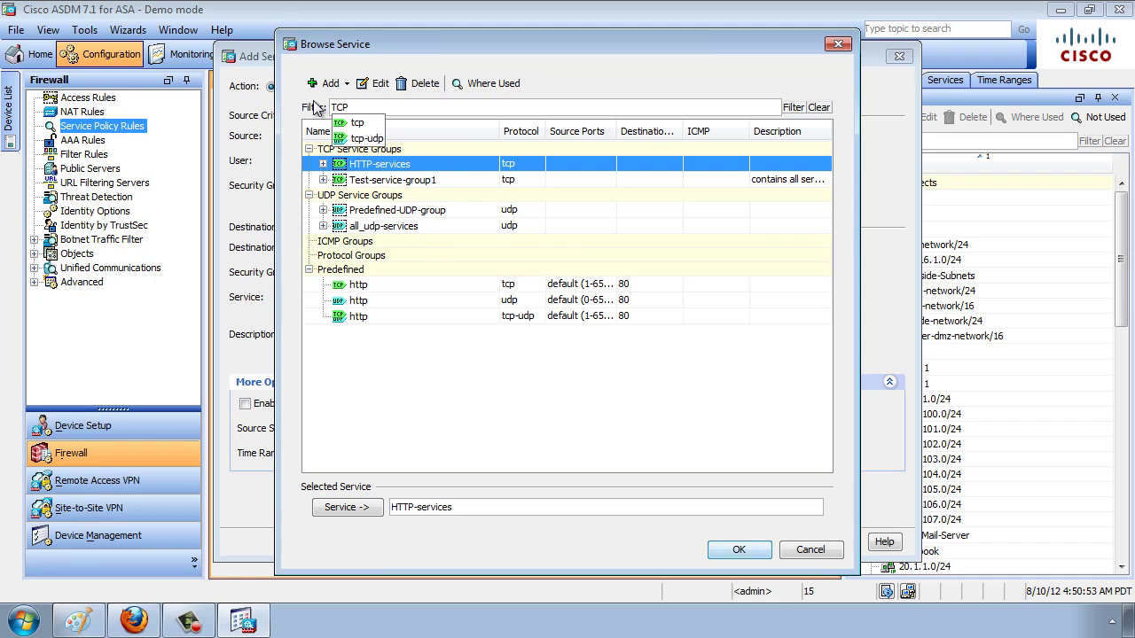
pyautogui.press('Return')
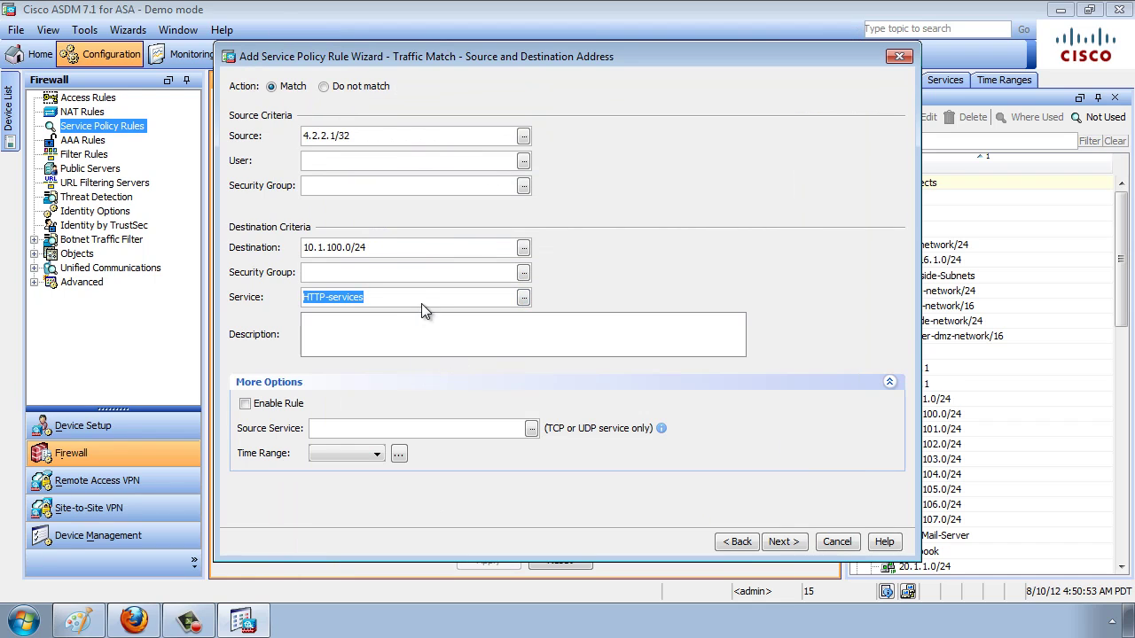
pyautogui.click(523, 297)
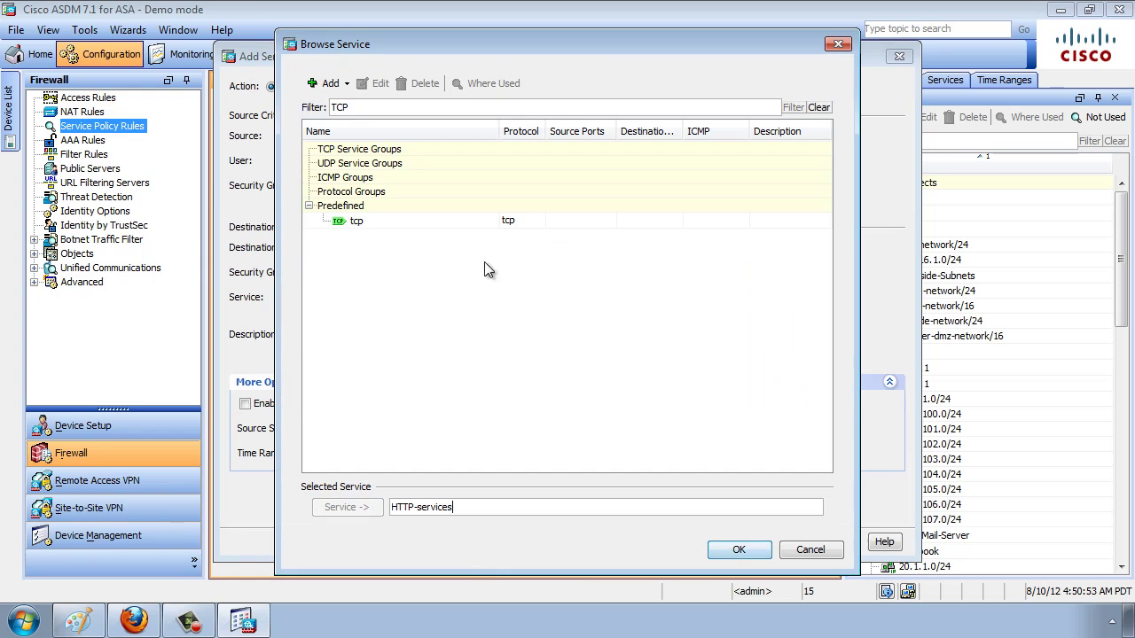
pyautogui.click(385, 224)
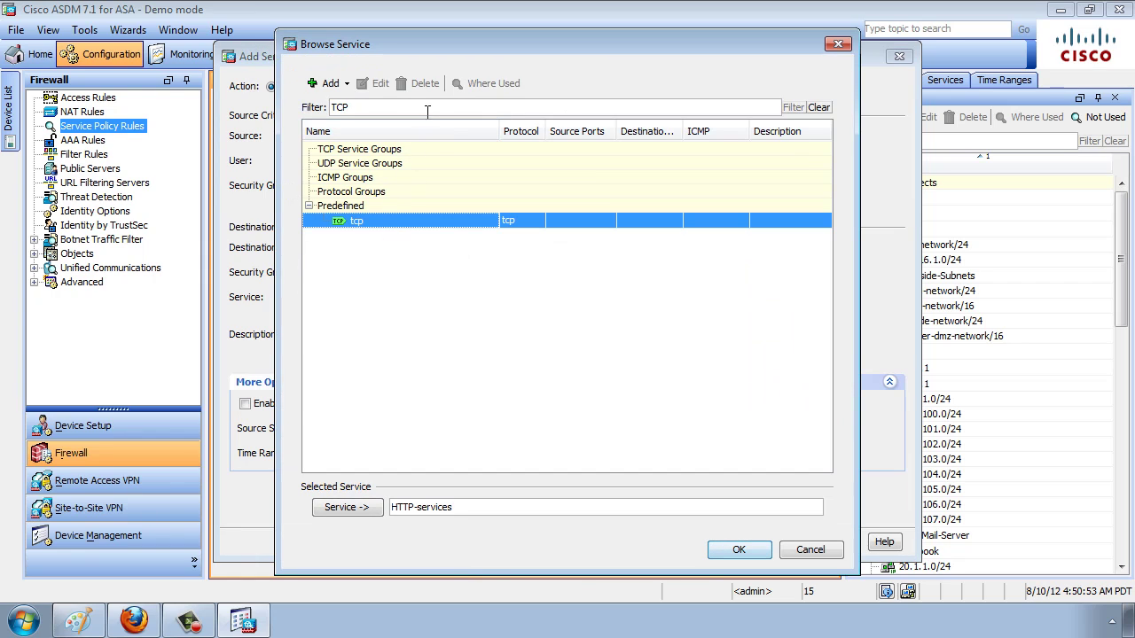
# Step: Replace the service filter with "80" and select the HTTP-services group
pyautogui.moveTo(425, 107); pyautogui.dragTo(306, 110)
pyautogui.press('BackSpace')
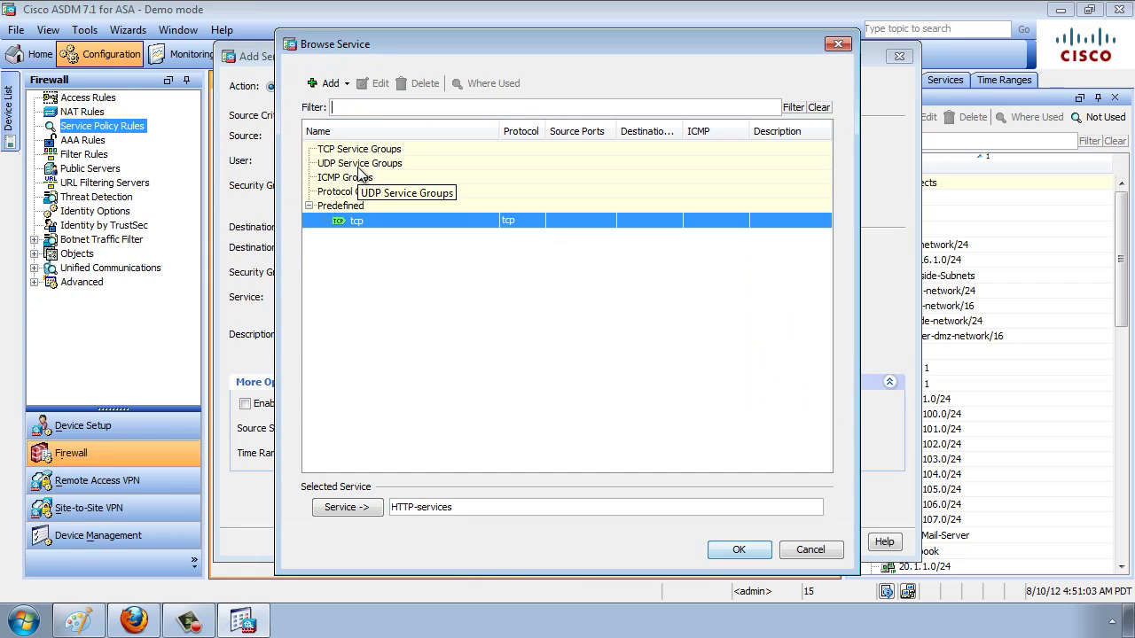
pyautogui.write('80')
pyautogui.click(795, 107)
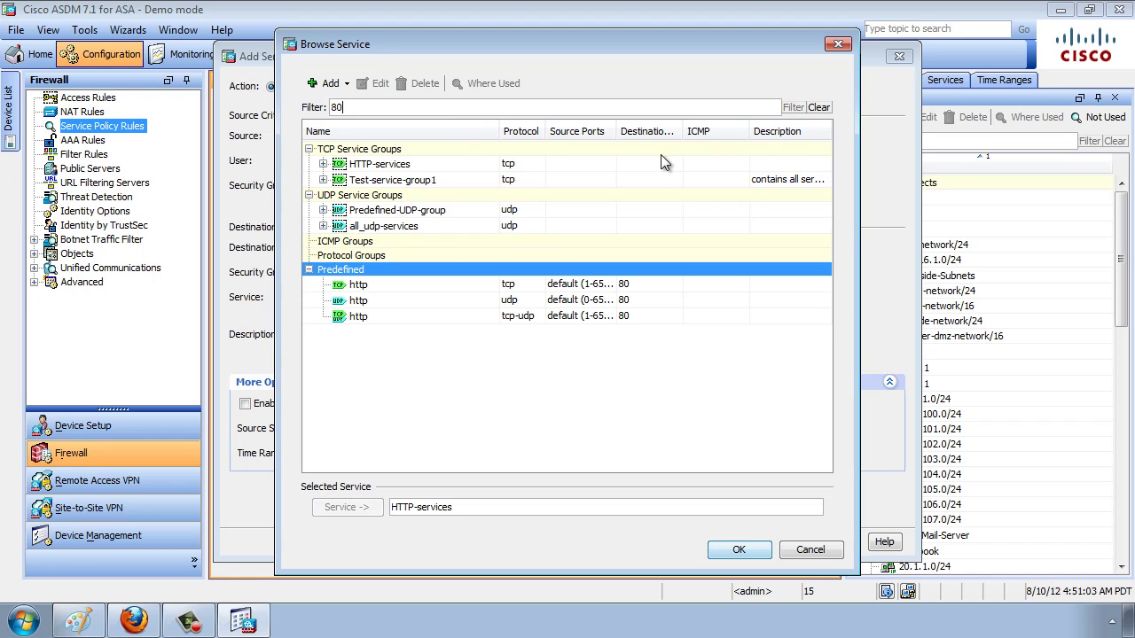
pyautogui.click(465, 164)
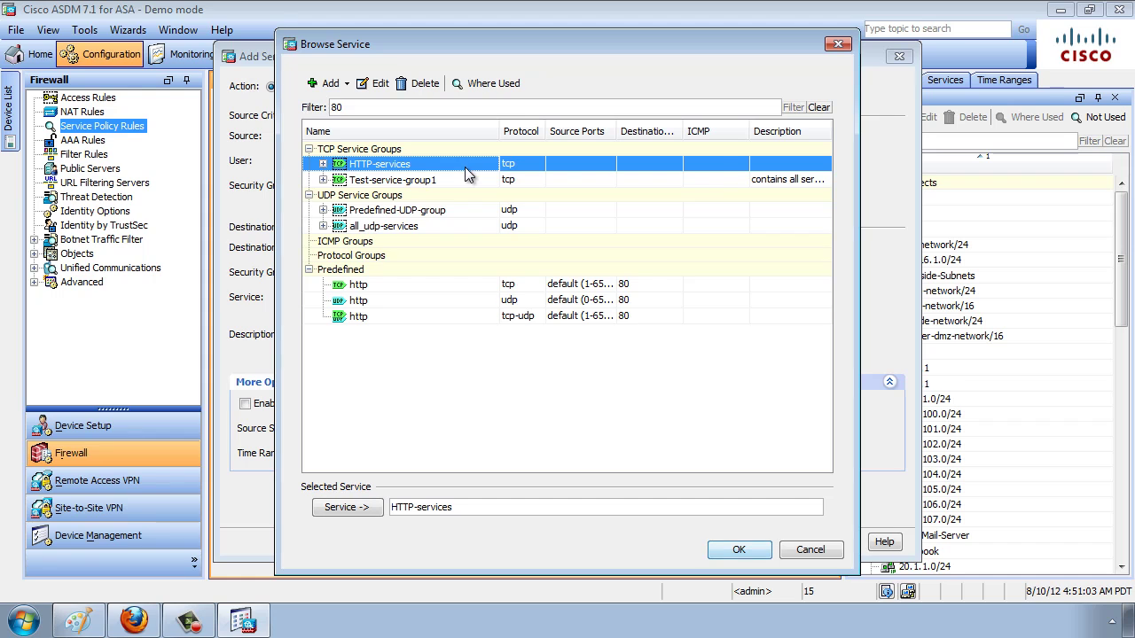
# Step: Open the HTTP-services group for editing, review its http and https members, and close it with HTTP-services kept as the match service
pyautogui.rightClick(391, 173)
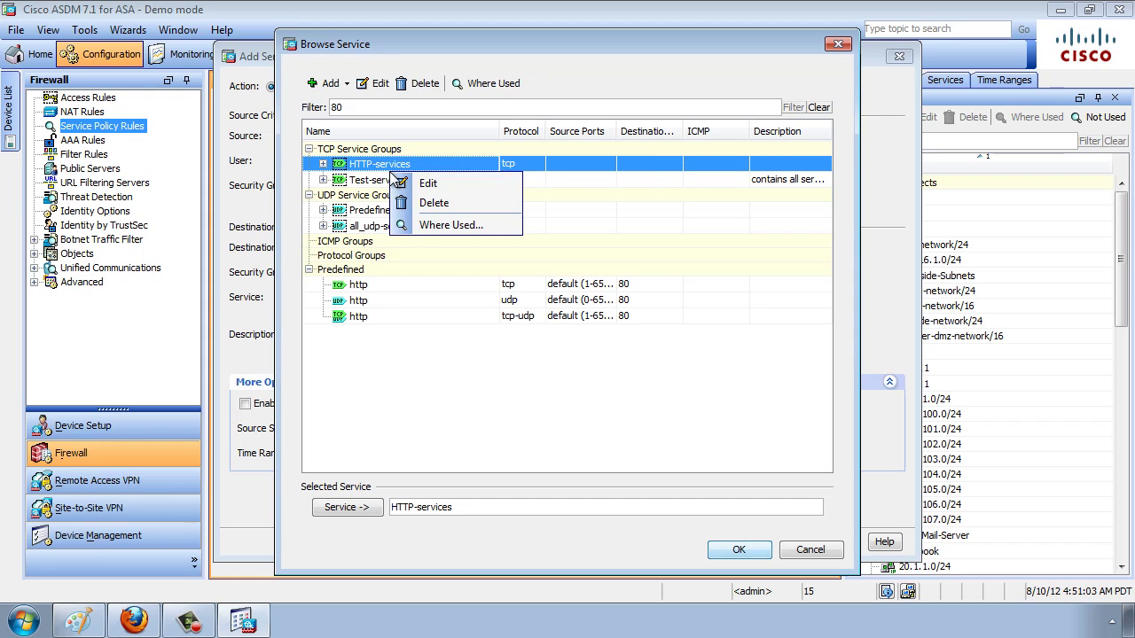
pyautogui.click(417, 185)
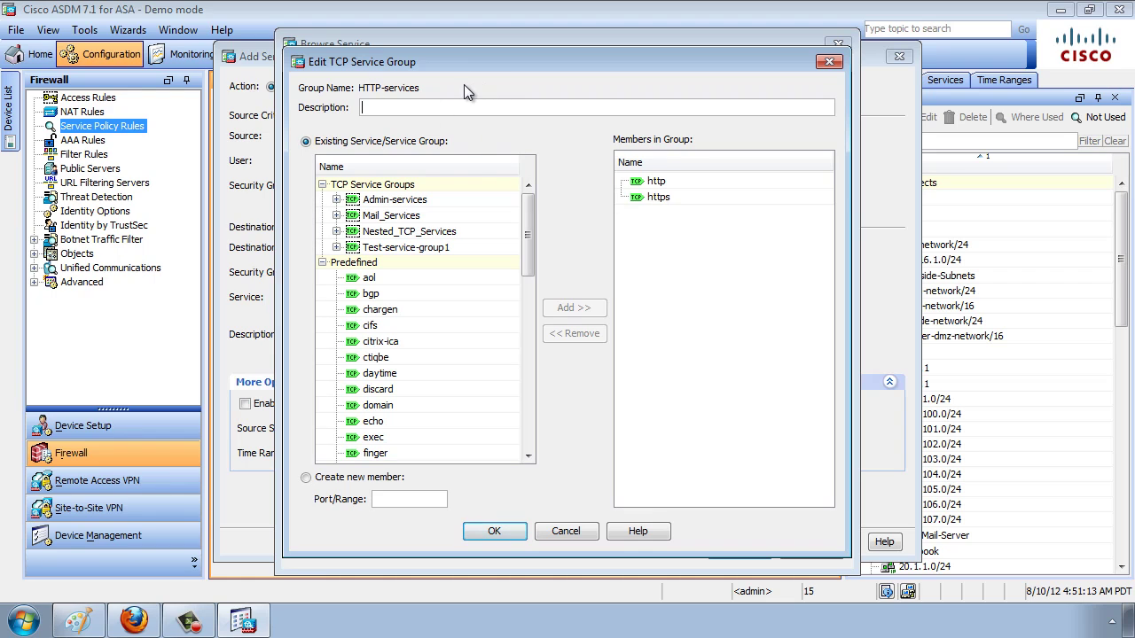
pyautogui.click(658, 182)
pyautogui.click(662, 197)
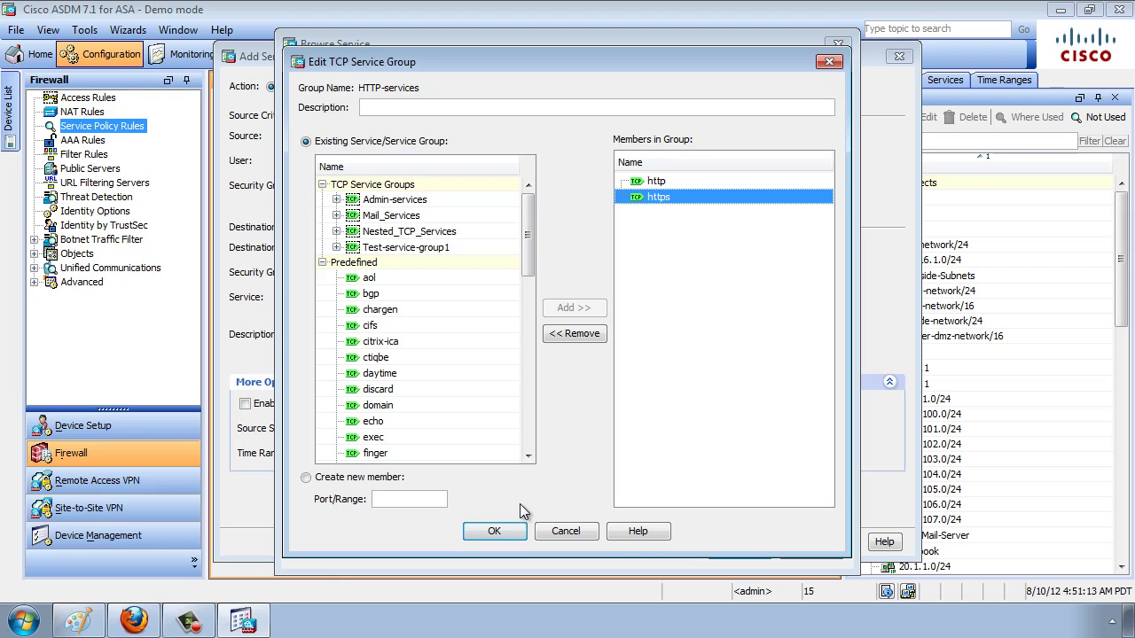
pyautogui.click(494, 531)
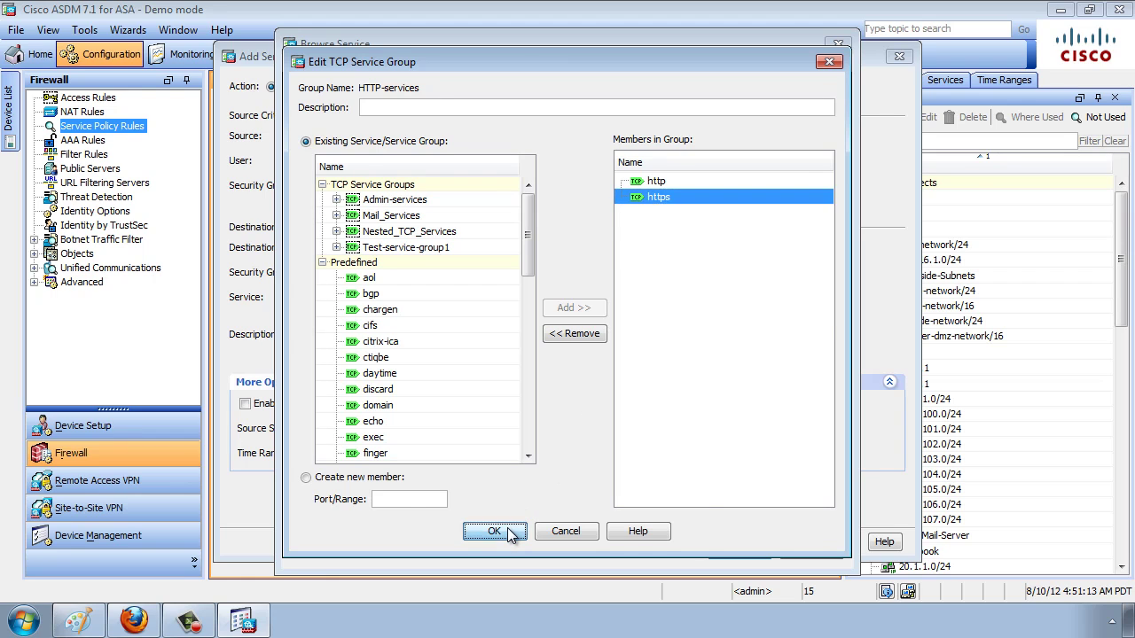
pyautogui.click(739, 551)
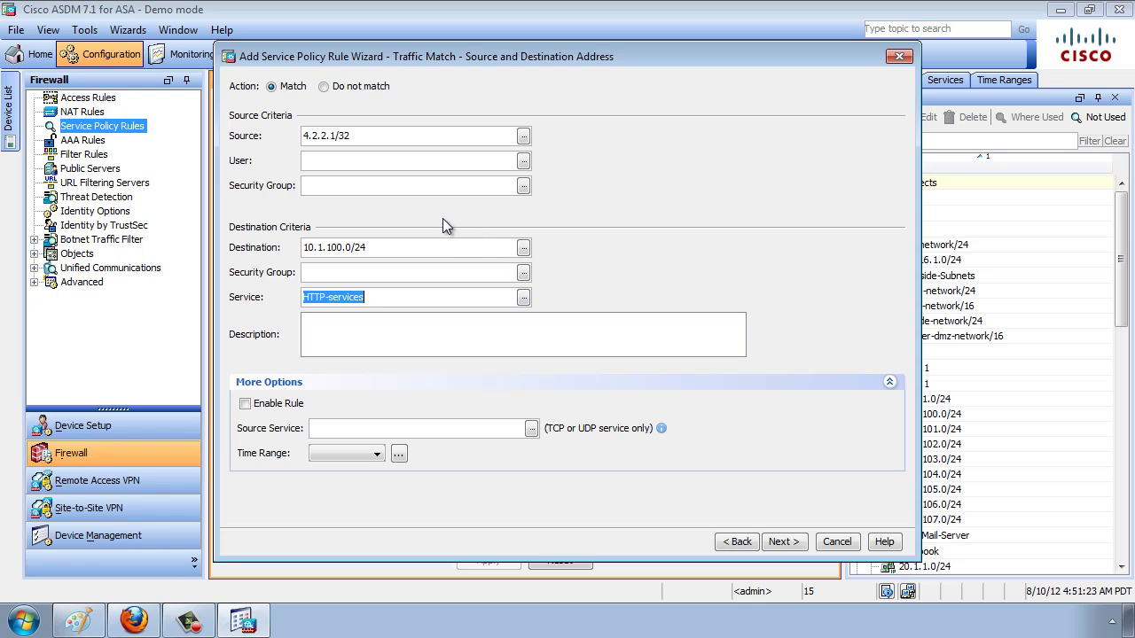
# Step: Continue to the rule actions and switch HTTP protocol inspection on and back off
pyautogui.click(784, 542)
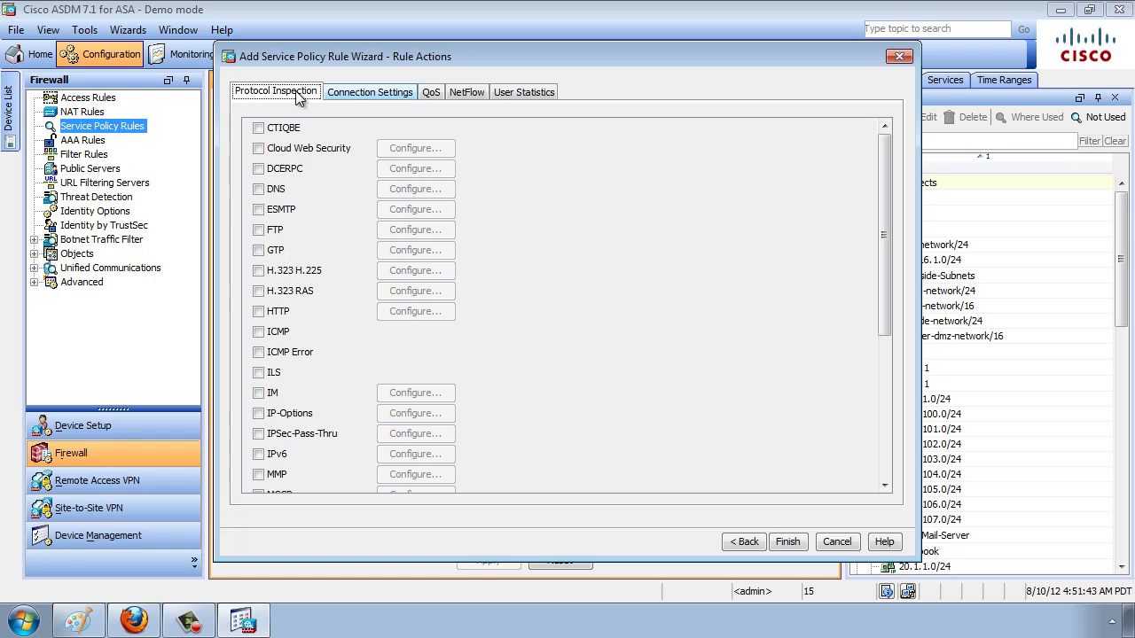
pyautogui.click(259, 312)
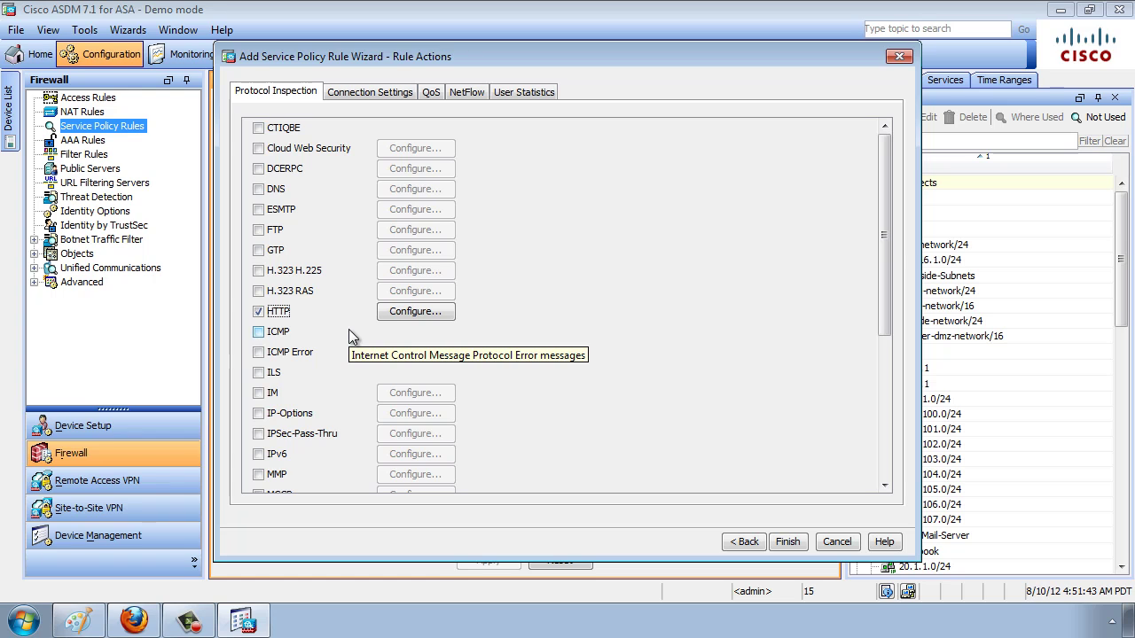
pyautogui.click(278, 316)
# Step: Look through the connection settings, checking the maximum TCP and UDP connections choices and toggling the time-to-live decrement on and back off
pyautogui.click(351, 98)
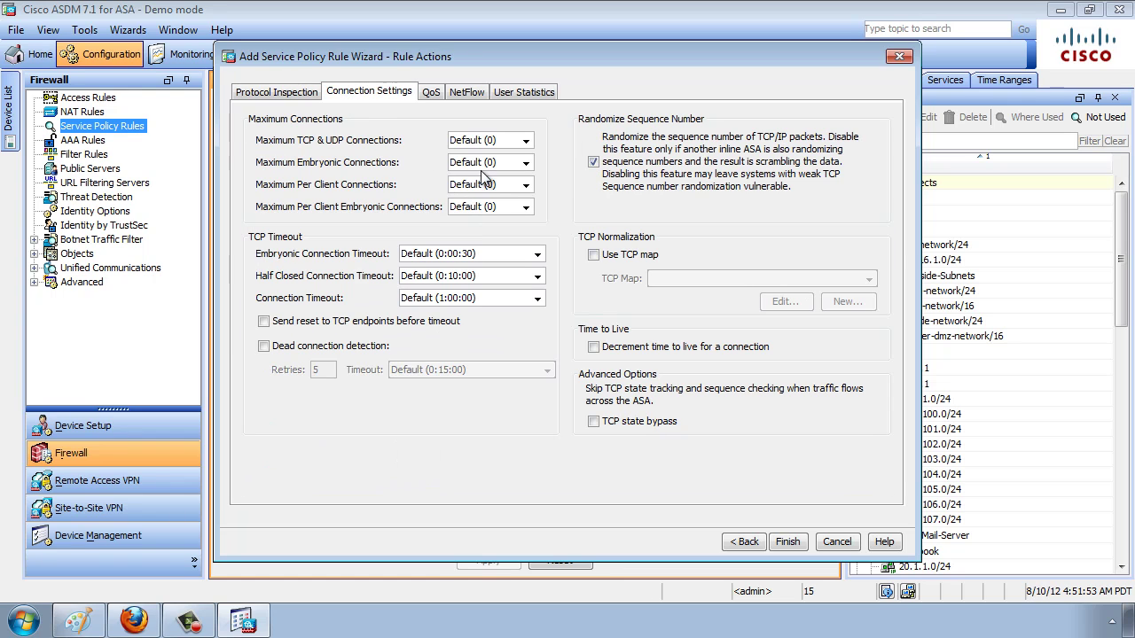
pyautogui.click(526, 142)
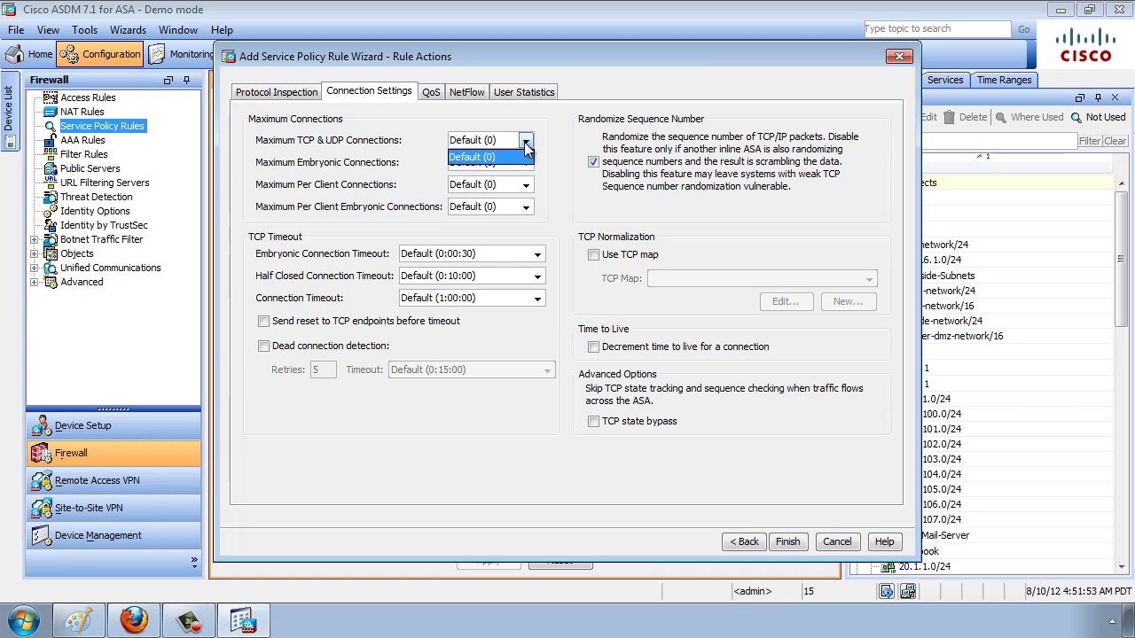
pyautogui.click(525, 156)
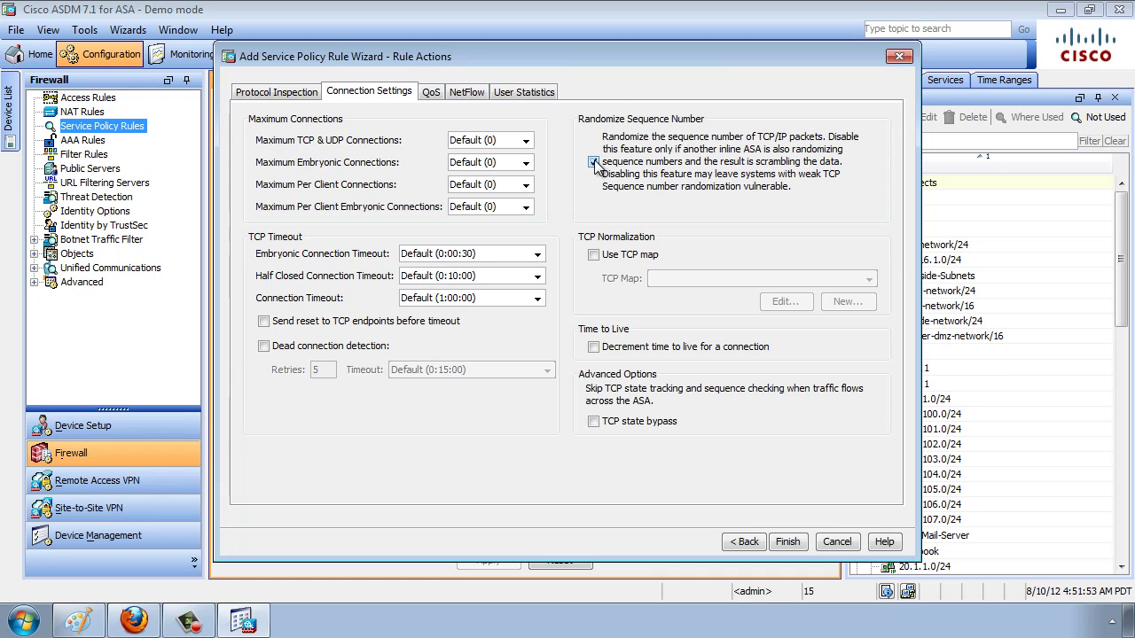
pyautogui.click(593, 348)
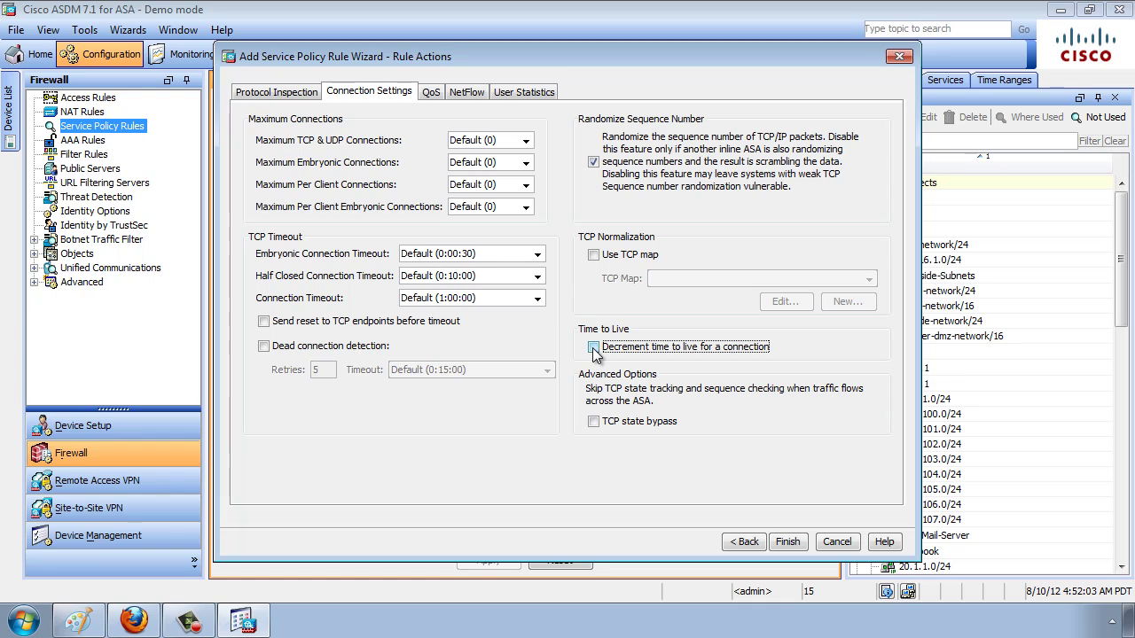
pyautogui.click(593, 347)
# Step: In the QoS actions, leave flow priority off and enable input policing with a committed rate of 1000000 bits/second
pyautogui.click(432, 93)
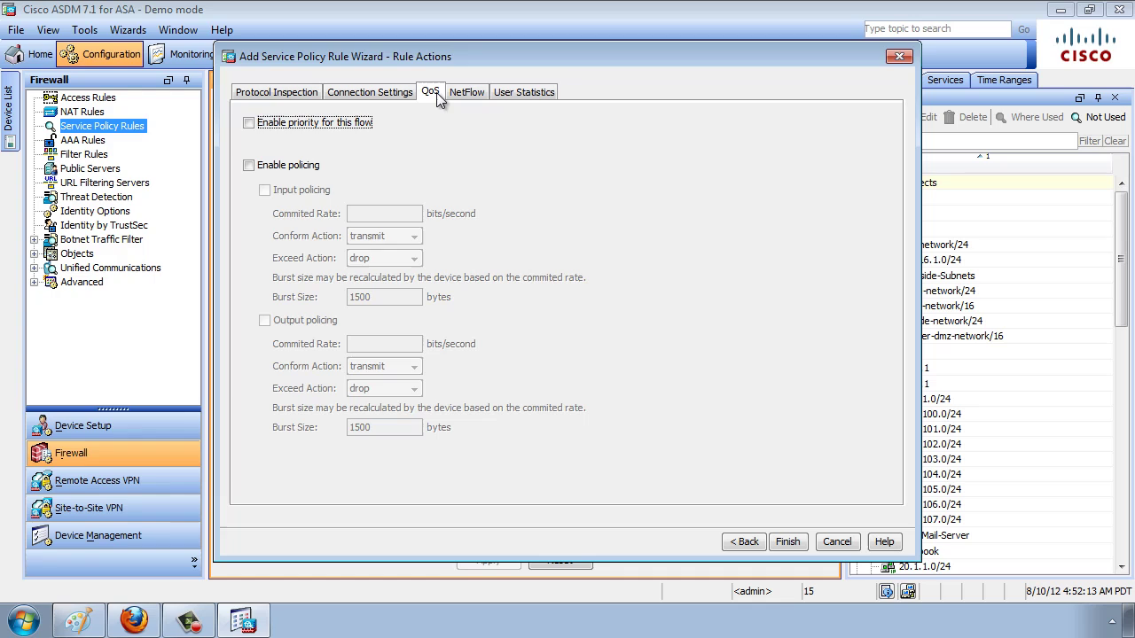
pyautogui.click(316, 126)
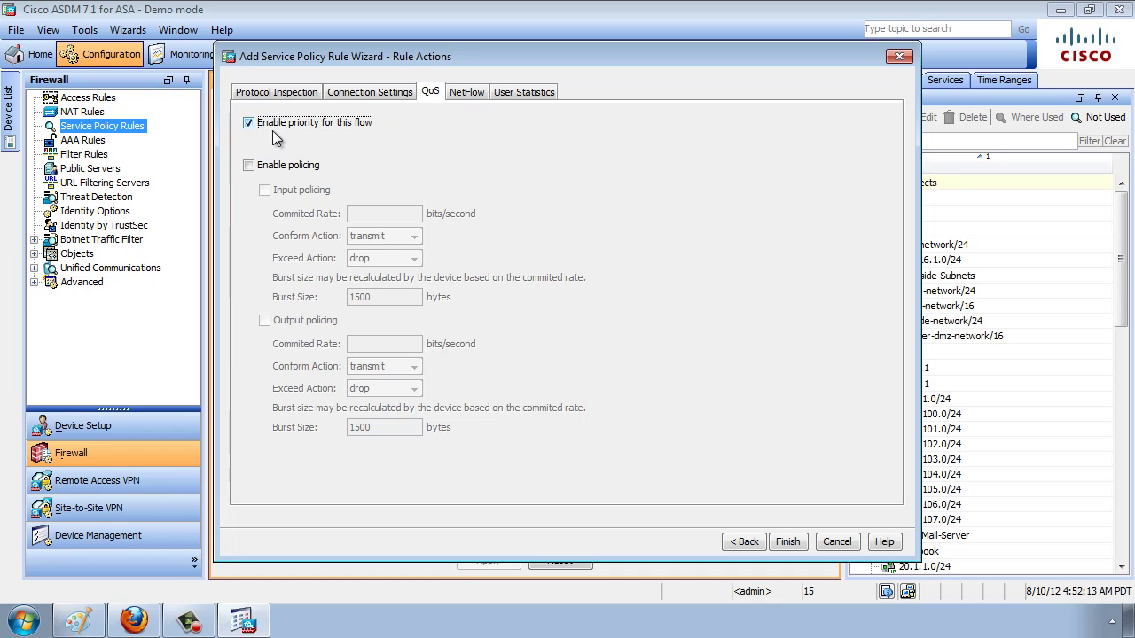
pyautogui.click(361, 123)
pyautogui.click(314, 166)
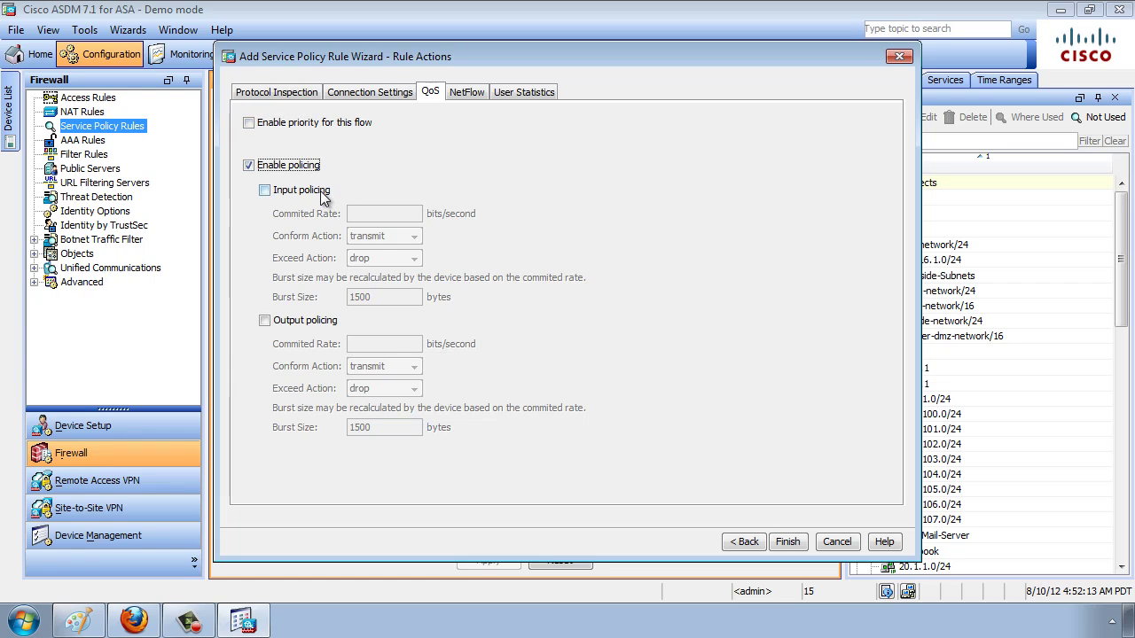
pyautogui.click(321, 191)
pyautogui.click(373, 214)
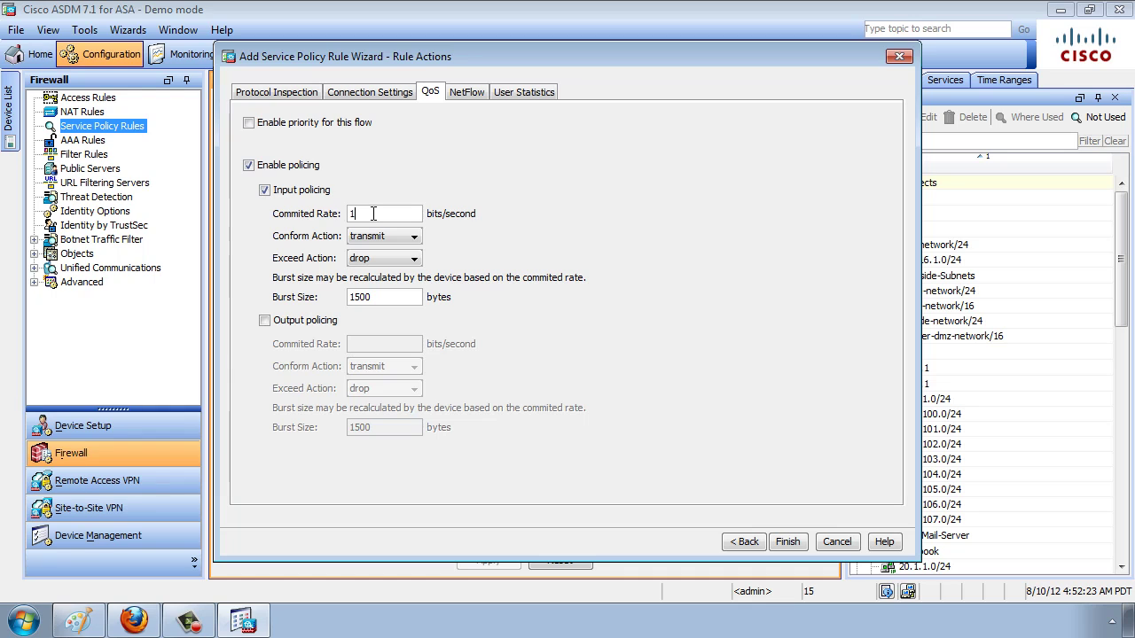
pyautogui.write('1000000')
# Step: Try to open the NetFlow actions twice, then return to the QoS settings
pyautogui.click(480, 96)
pyautogui.click(575, 364)
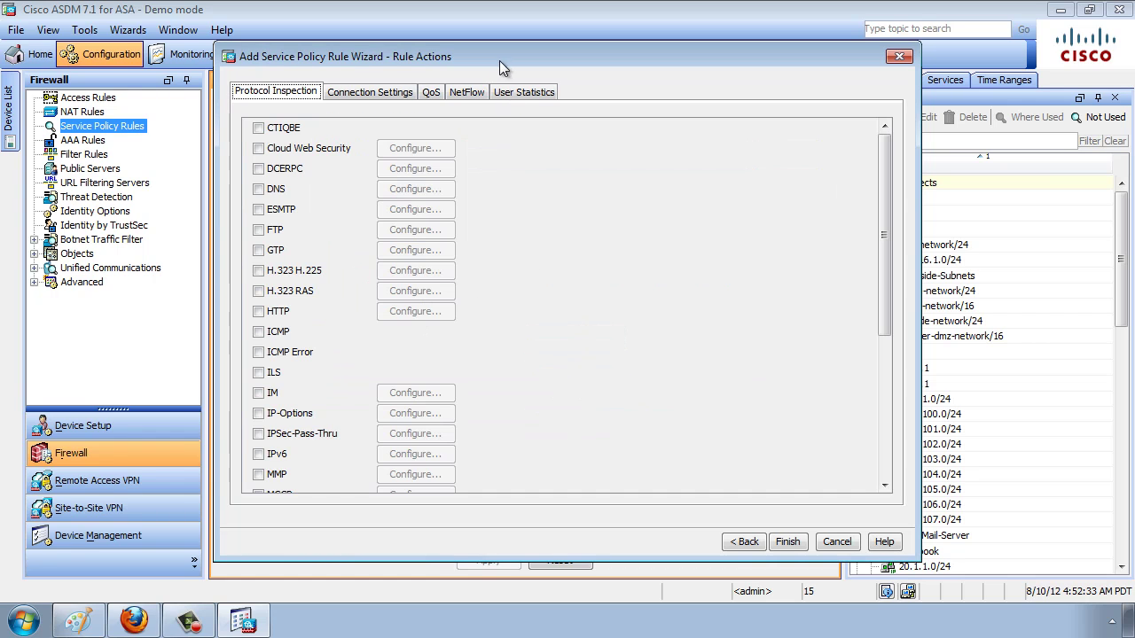
pyautogui.click(387, 93)
pyautogui.click(430, 94)
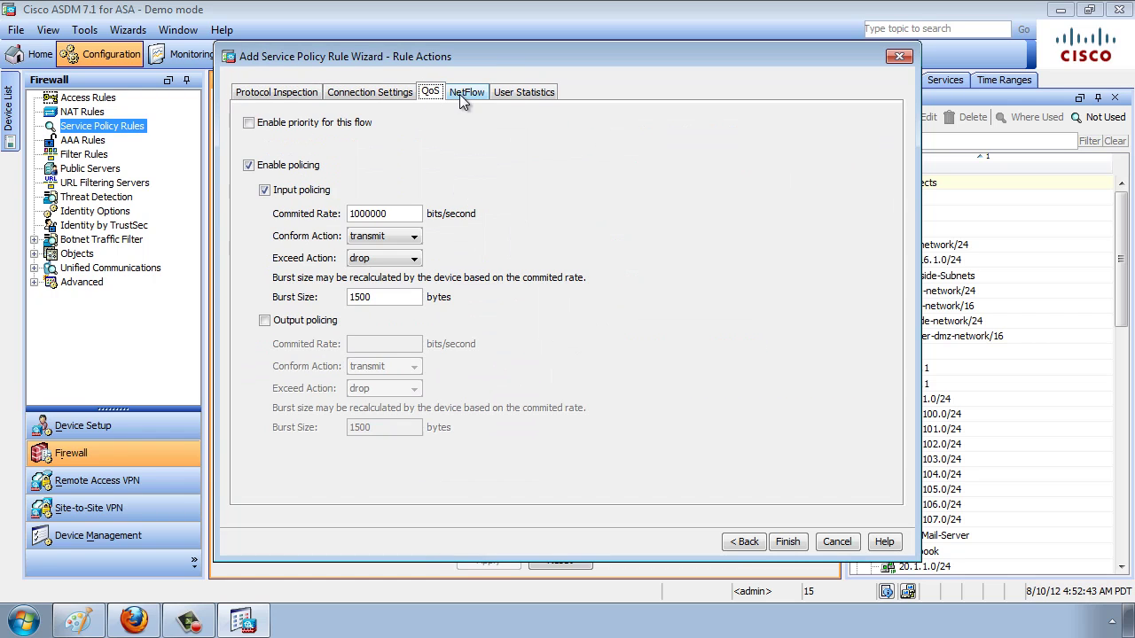
pyautogui.click(461, 94)
pyautogui.click(542, 363)
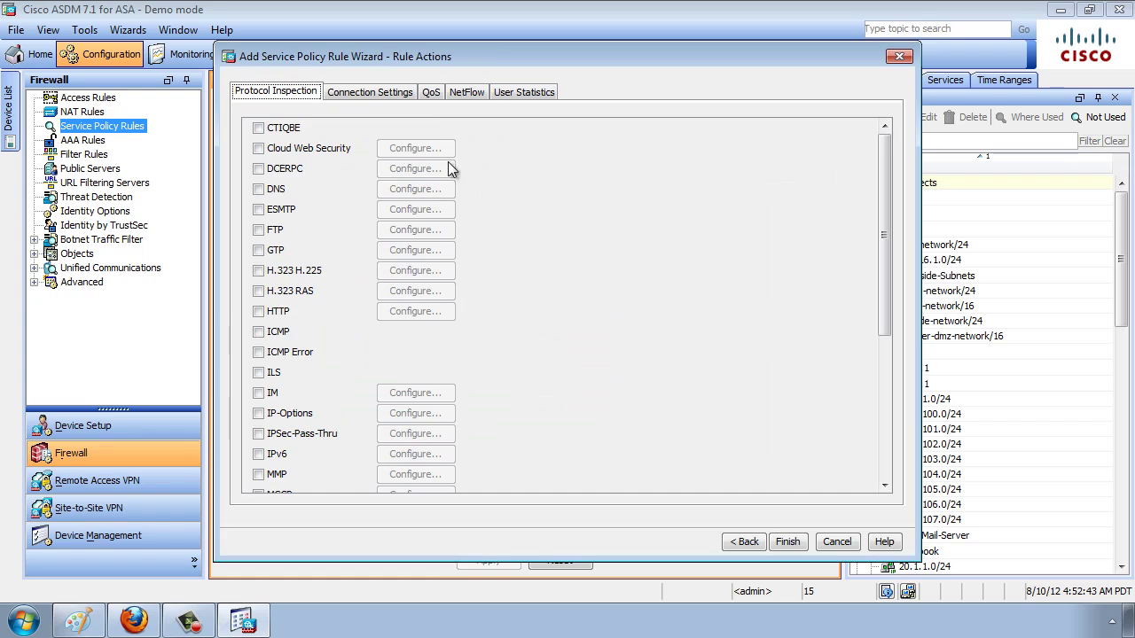
pyautogui.click(431, 96)
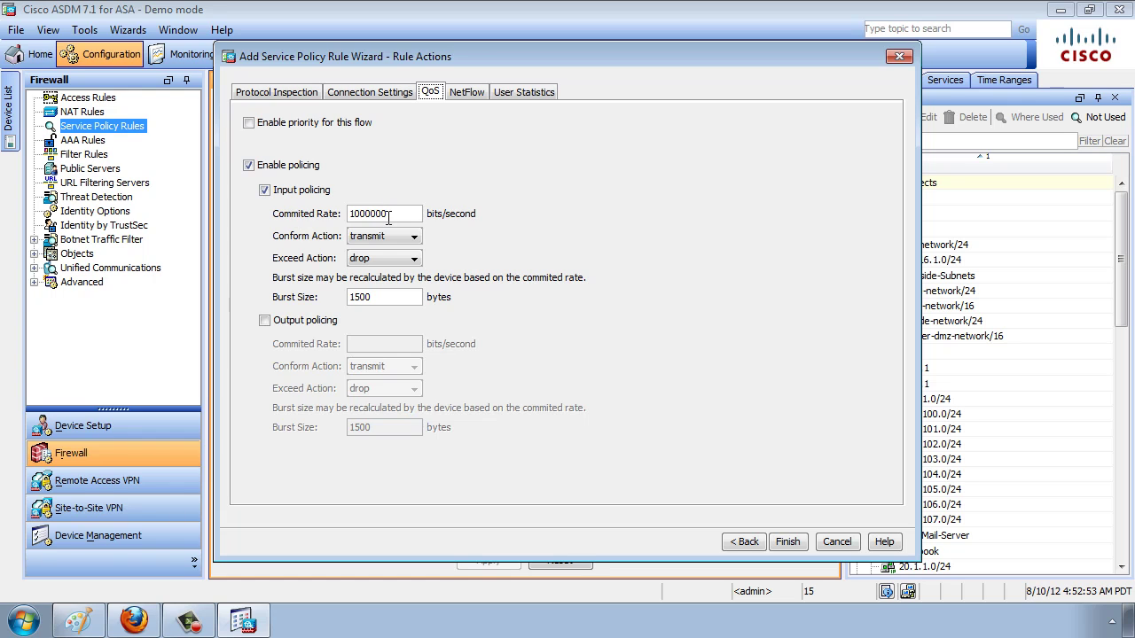
# Step: Finish the service policy rule and apply the configuration to preview its generated CLI commands
pyautogui.click(786, 543)
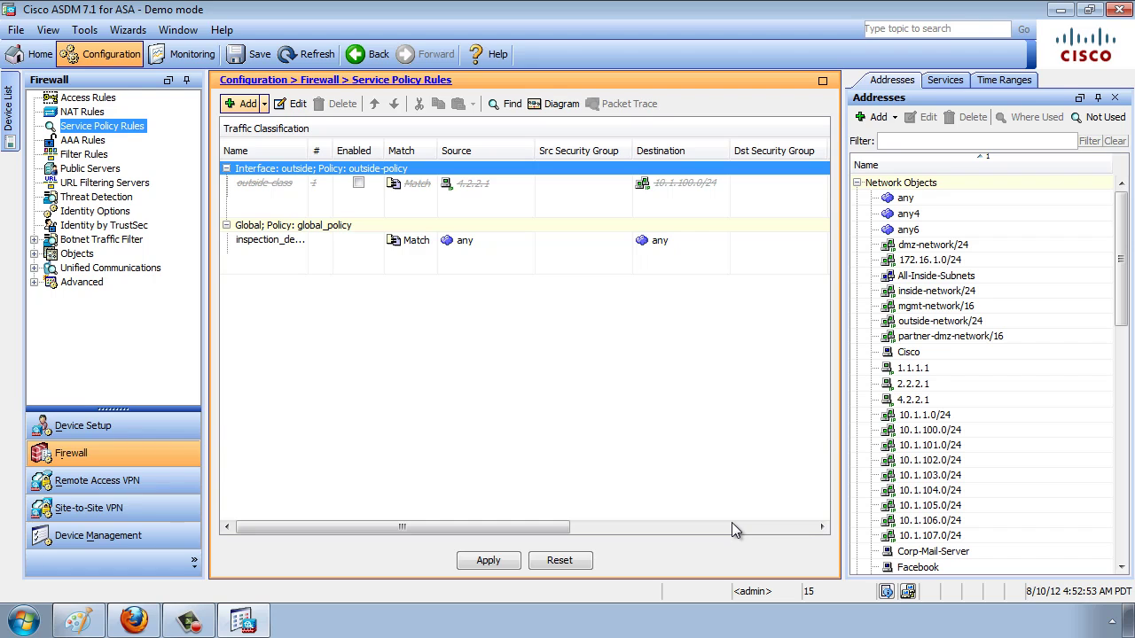
pyautogui.click(488, 560)
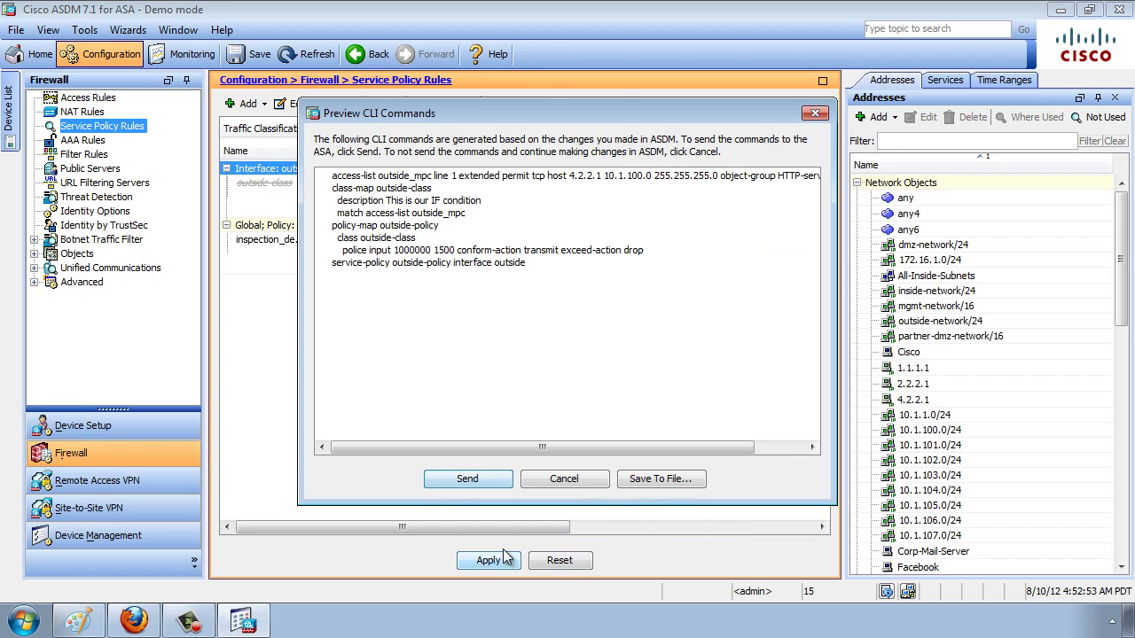
pyautogui.moveTo(495, 116); pyautogui.dragTo(425, 111)
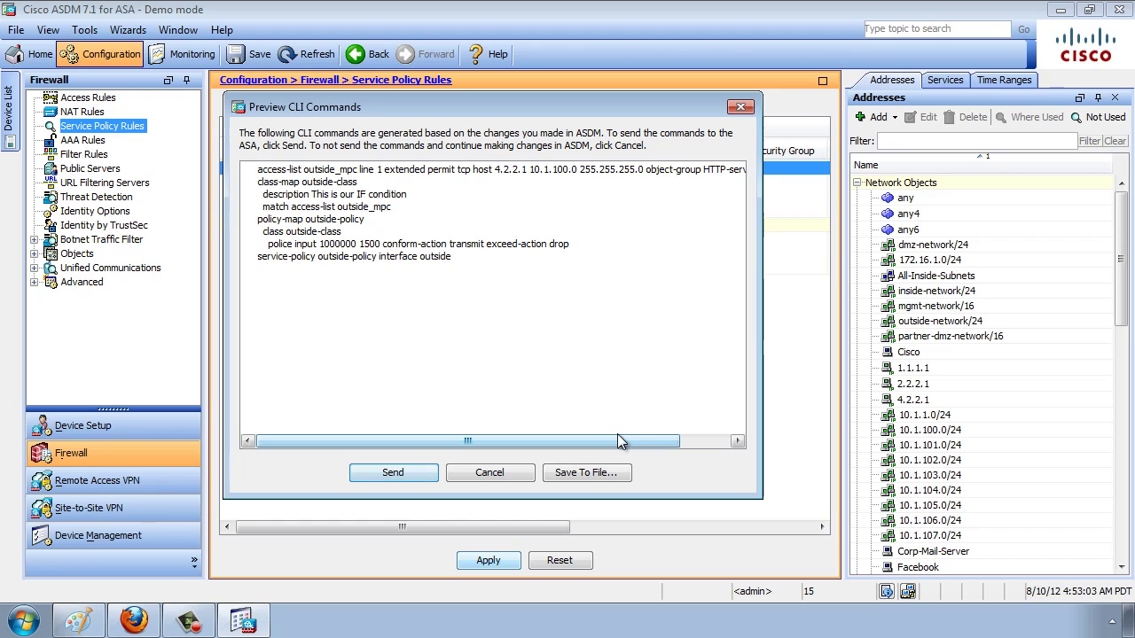
# Step: Switch to the Paint diagram and pencil red arrows pointing to both ends of the "Class-Map (if)" note
pyautogui.click(86, 623)
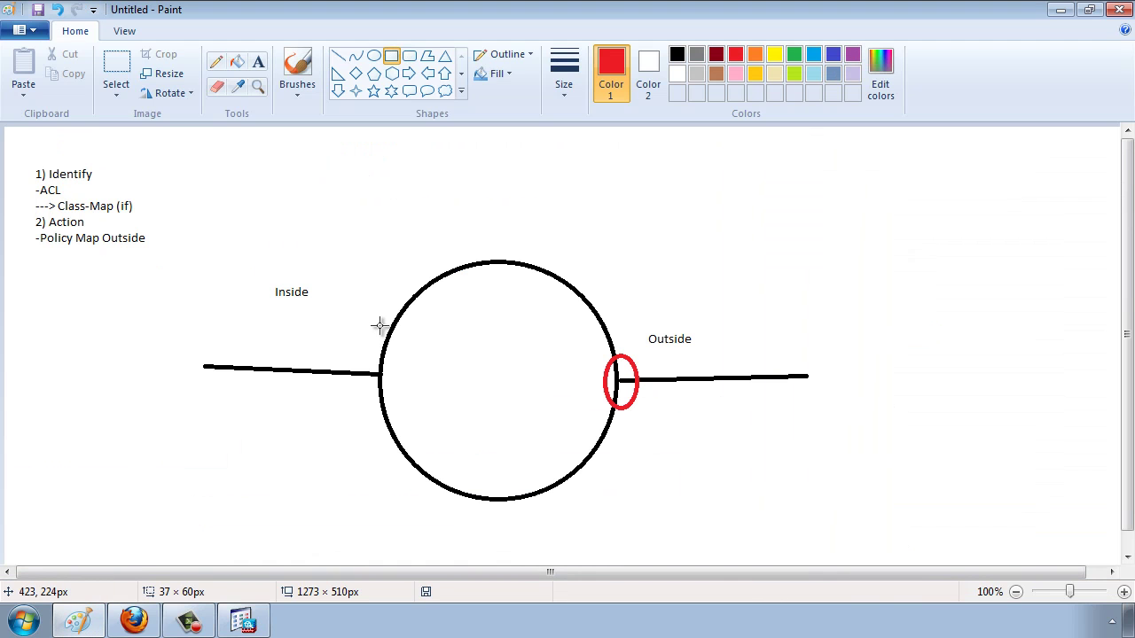
pyautogui.click(217, 61)
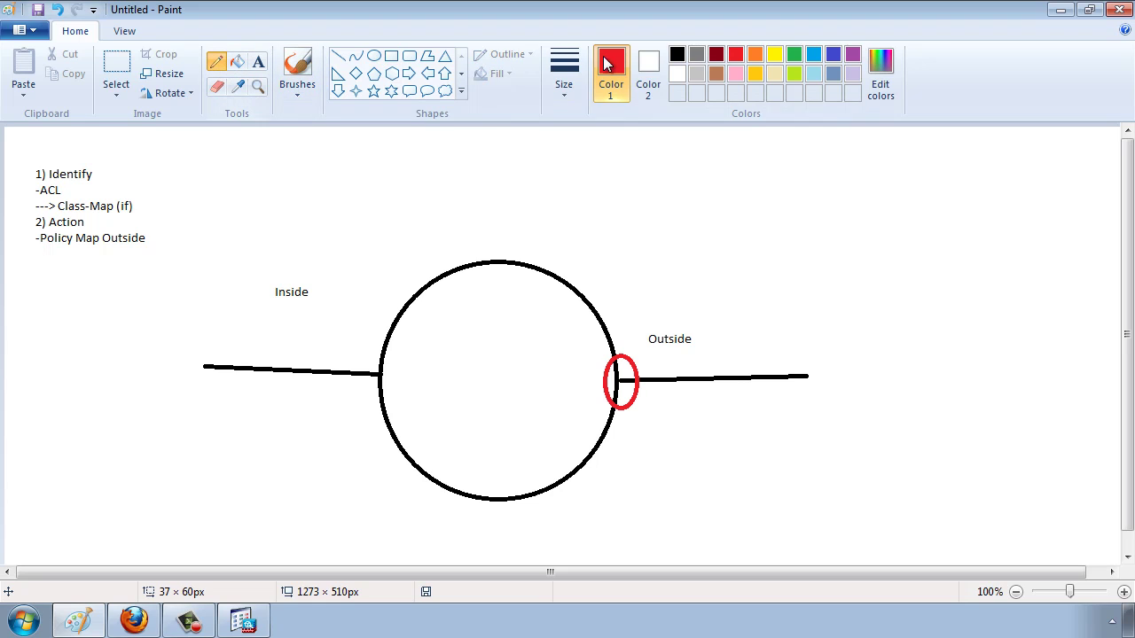
pyautogui.moveTo(108, 157)
pyautogui.mouseDown()
pyautogui.moveTo(113, 177)
pyautogui.moveTo(90, 201)
pyautogui.mouseUp()
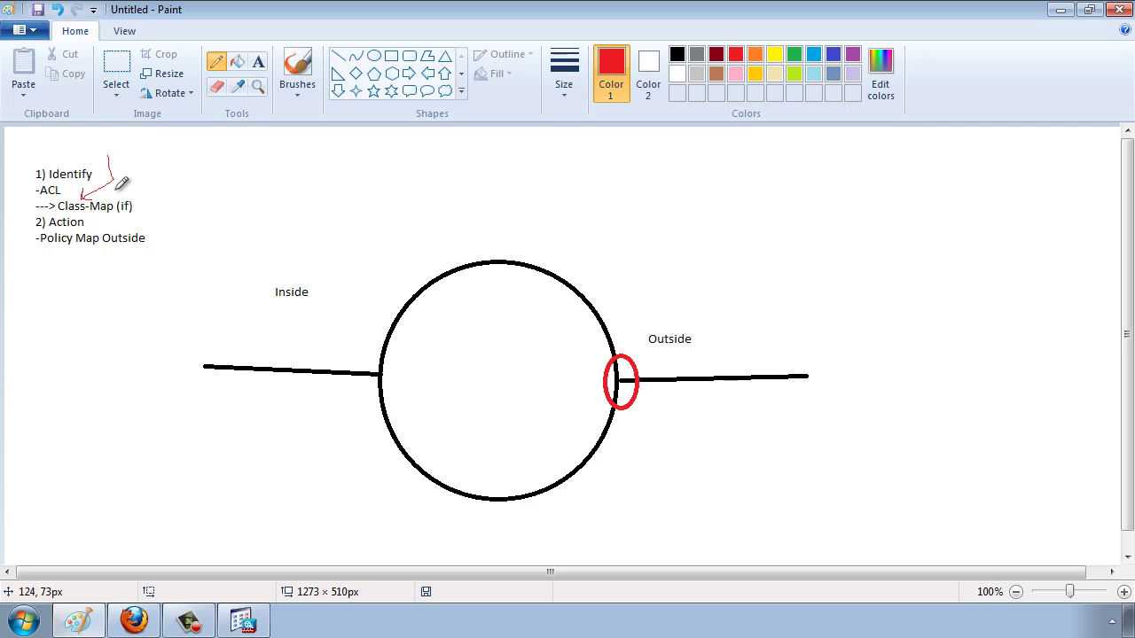
pyautogui.moveTo(124, 184)
pyautogui.mouseDown()
pyautogui.moveTo(141, 183)
pyautogui.moveTo(134, 209)
pyautogui.mouseUp()
# Step: Handwrite "Class" and "Action" in red beneath the "Policy Map Outside" note and bracket the word "Outside"
pyautogui.moveTo(73, 256)
pyautogui.mouseDown()
pyautogui.moveTo(134, 256)
pyautogui.moveTo(77, 274)
pyautogui.moveTo(109, 277)
pyautogui.moveTo(112, 300)
pyautogui.moveTo(117, 288)
pyautogui.moveTo(160, 298)
pyautogui.mouseUp()
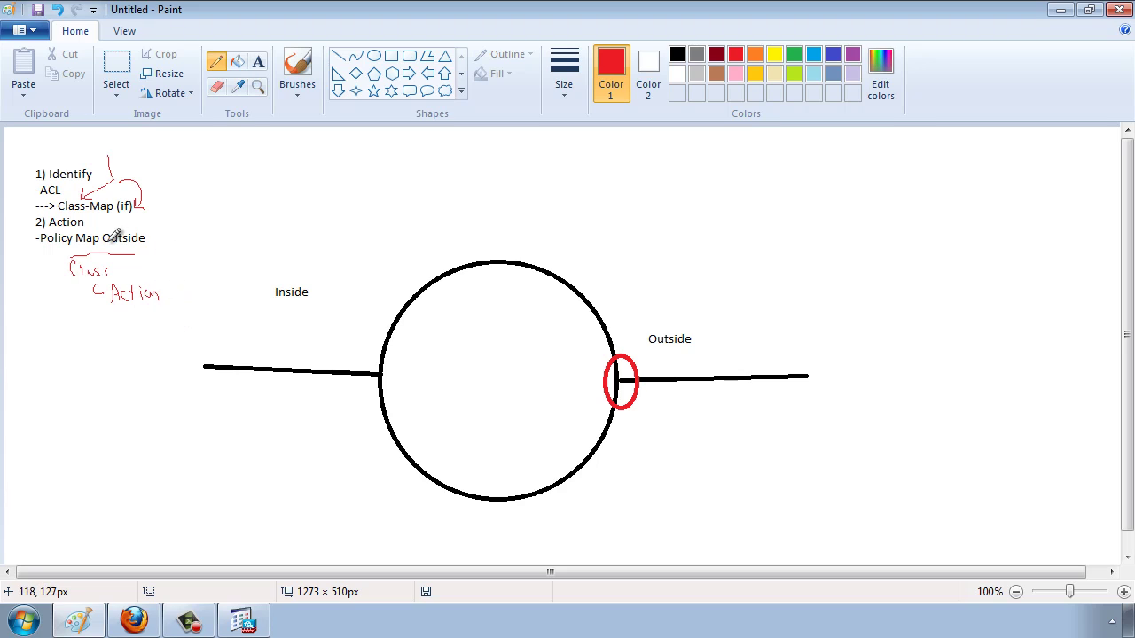
pyautogui.moveTo(99, 245)
pyautogui.mouseDown()
pyautogui.moveTo(104, 233)
pyautogui.moveTo(139, 230)
pyautogui.moveTo(149, 243)
pyautogui.mouseUp()
# Step: Add a third item below the notes by handwriting "3)" and placing the red text "service policy" beside it
pyautogui.moveTo(39, 339)
pyautogui.mouseDown()
pyautogui.moveTo(41, 362)
pyautogui.moveTo(75, 358)
pyautogui.moveTo(71, 374)
pyautogui.mouseUp()
pyautogui.click(259, 60)
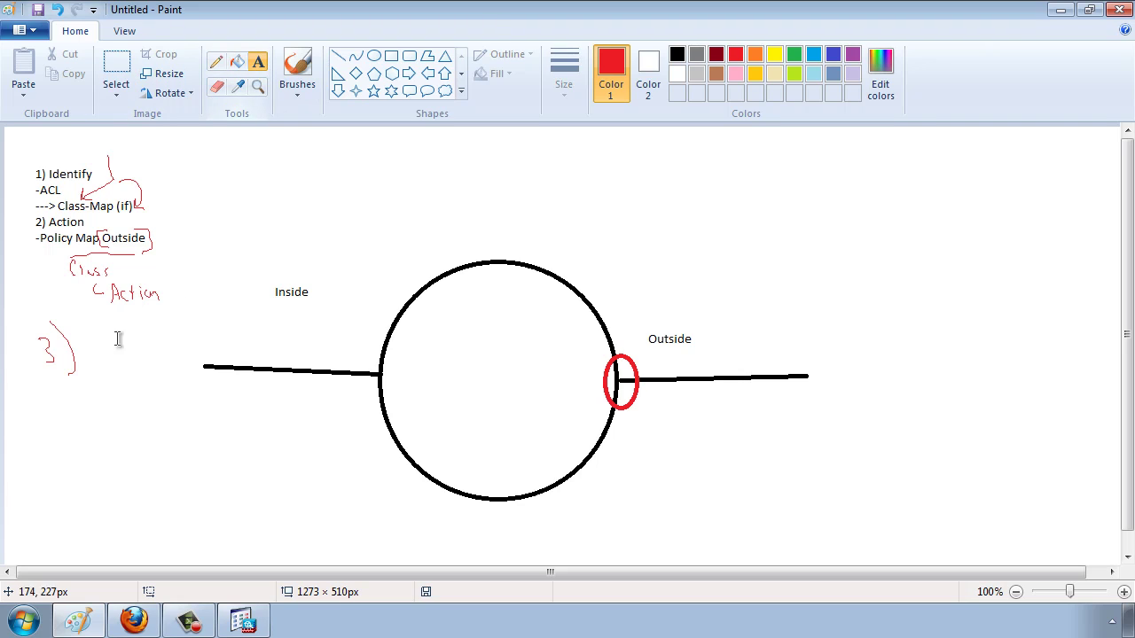
pyautogui.click(74, 355)
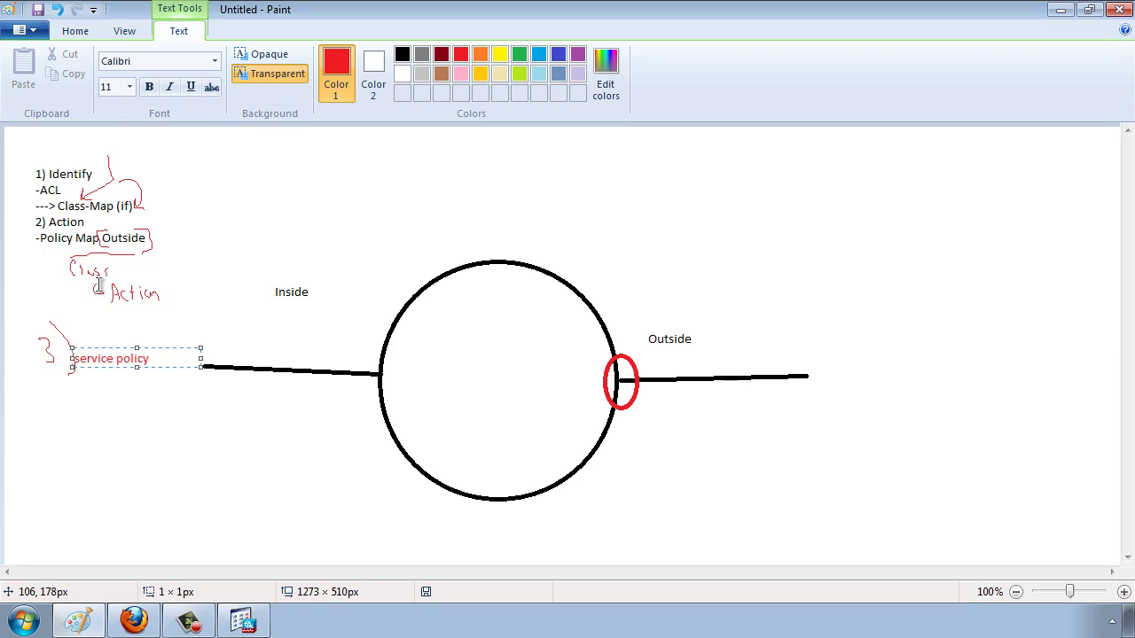
pyautogui.click(233, 519)
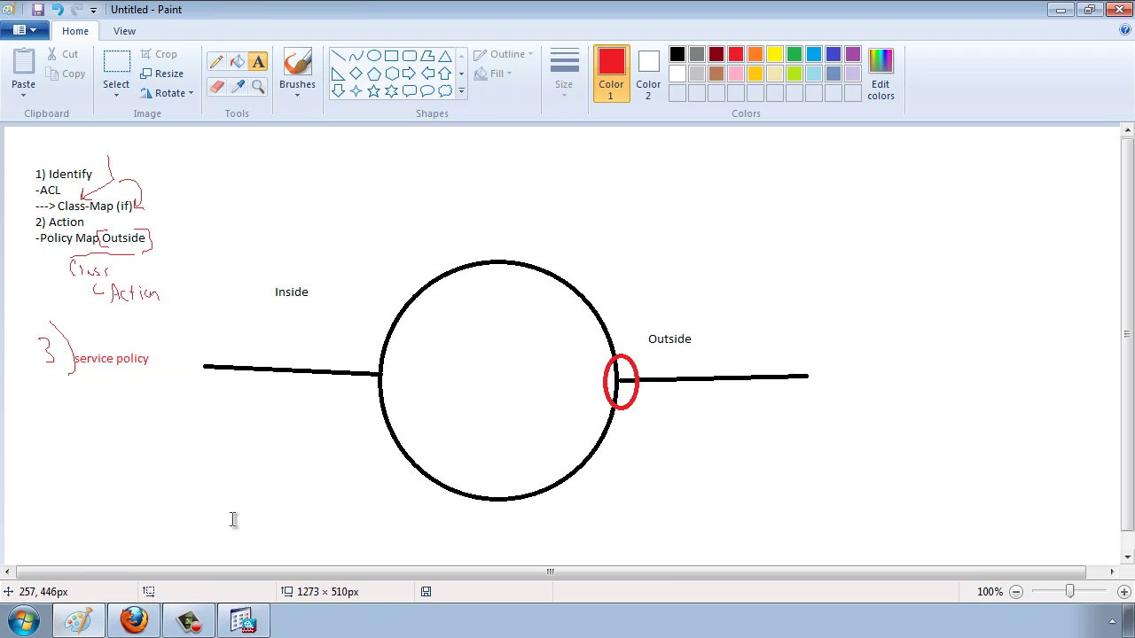
# Step: Return to ASDM and highlight the outside interface in the service-policy command and the outside-policy name in the policy-map command
pyautogui.click(244, 626)
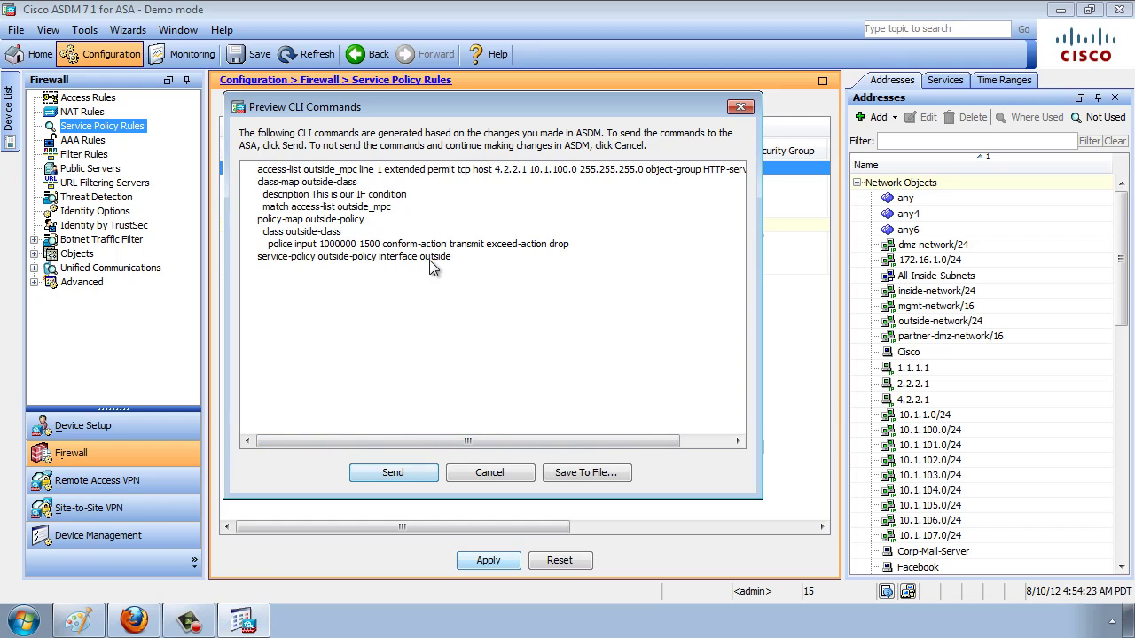
pyautogui.moveTo(460, 257)
pyautogui.mouseDown()
pyautogui.moveTo(256, 264)
pyautogui.moveTo(448, 259)
pyautogui.mouseUp()
pyautogui.click(359, 270)
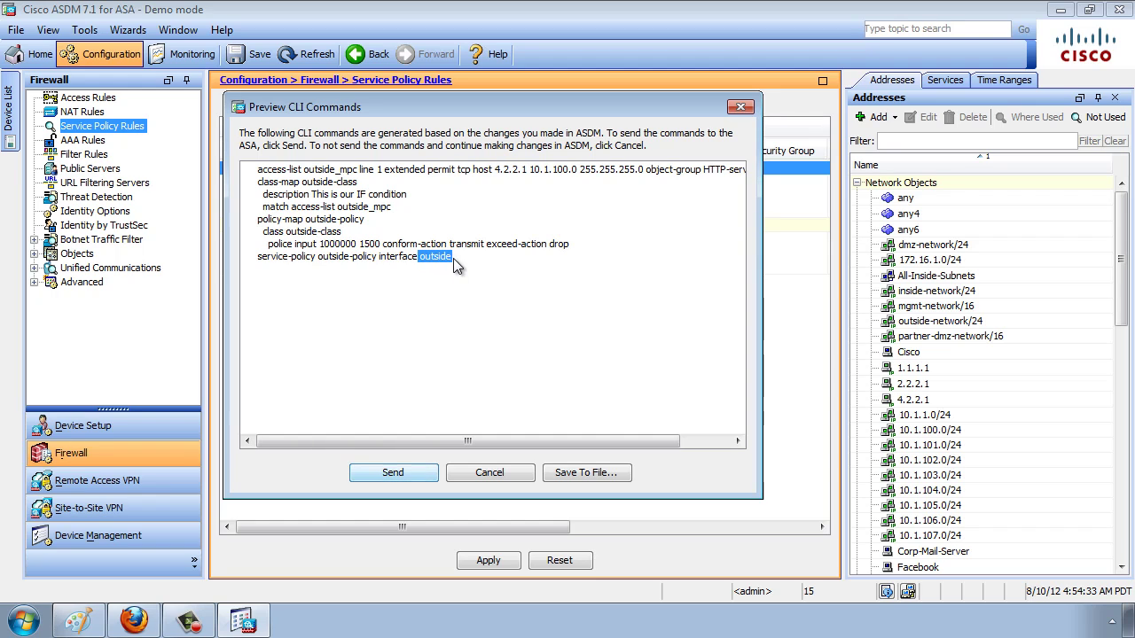
pyautogui.click(342, 269)
pyautogui.moveTo(307, 222); pyautogui.dragTo(363, 224)
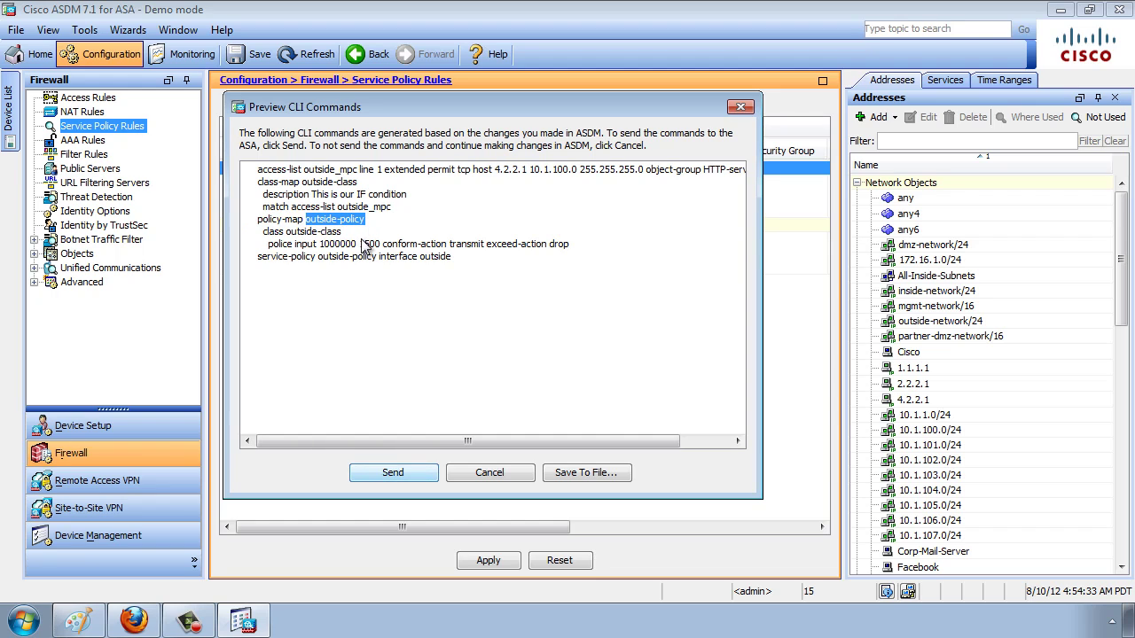
# Step: Highlight outside-policy in the service-policy and policy-map commands, outside-class in the class and class-map commands, and outside_mpc in the match line
pyautogui.moveTo(317, 259); pyautogui.dragTo(376, 263)
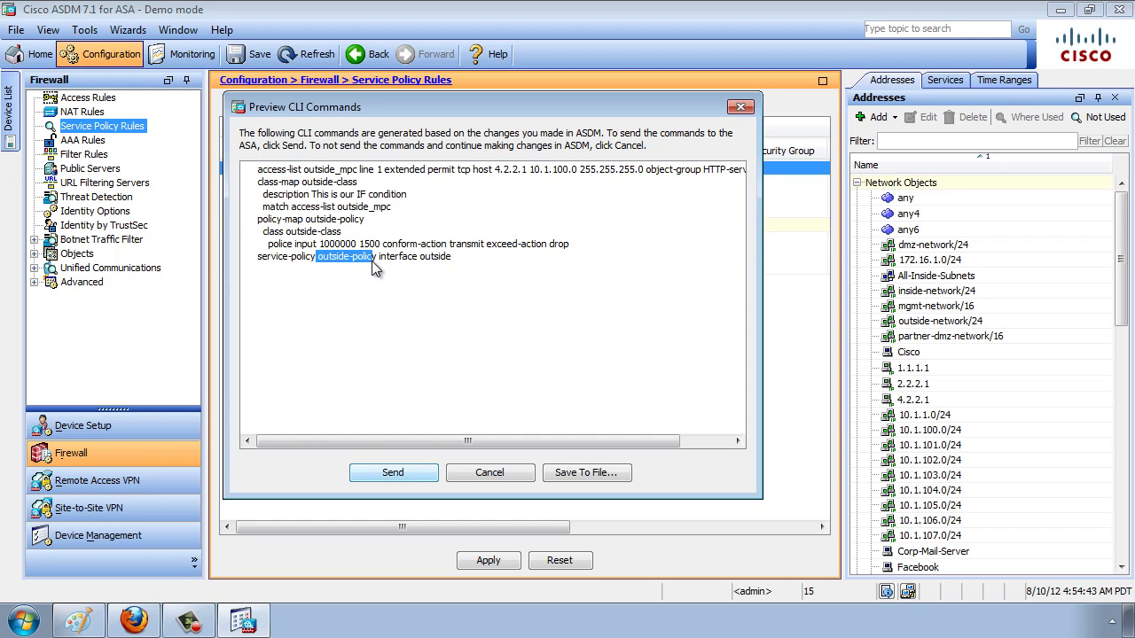
pyautogui.click(310, 227)
pyautogui.moveTo(306, 223); pyautogui.dragTo(364, 231)
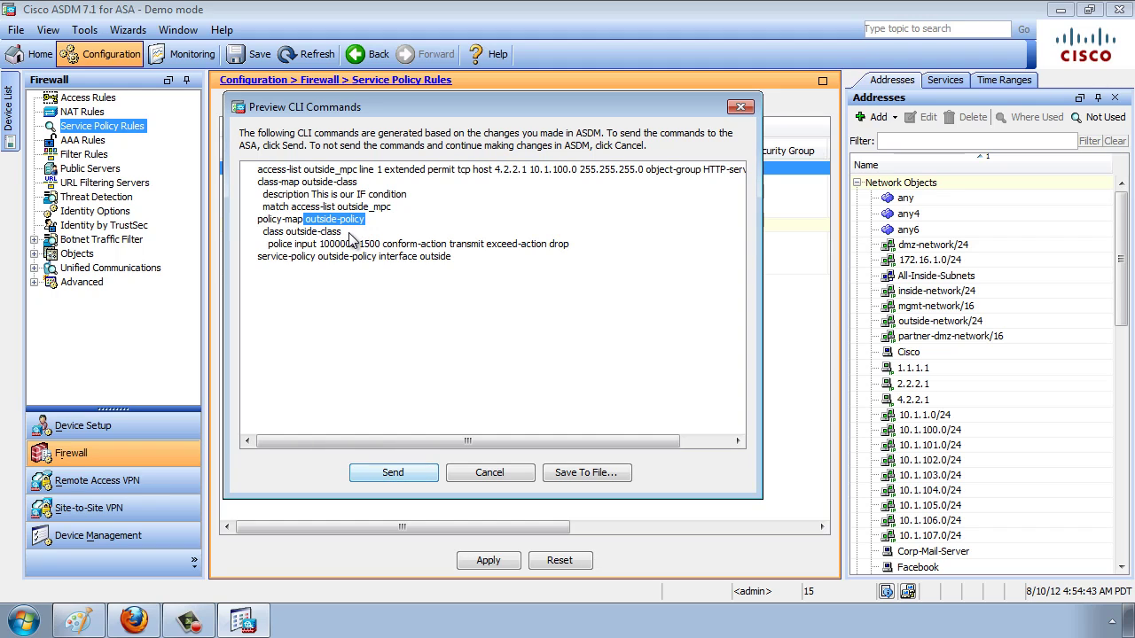
pyautogui.moveTo(351, 236); pyautogui.dragTo(288, 242)
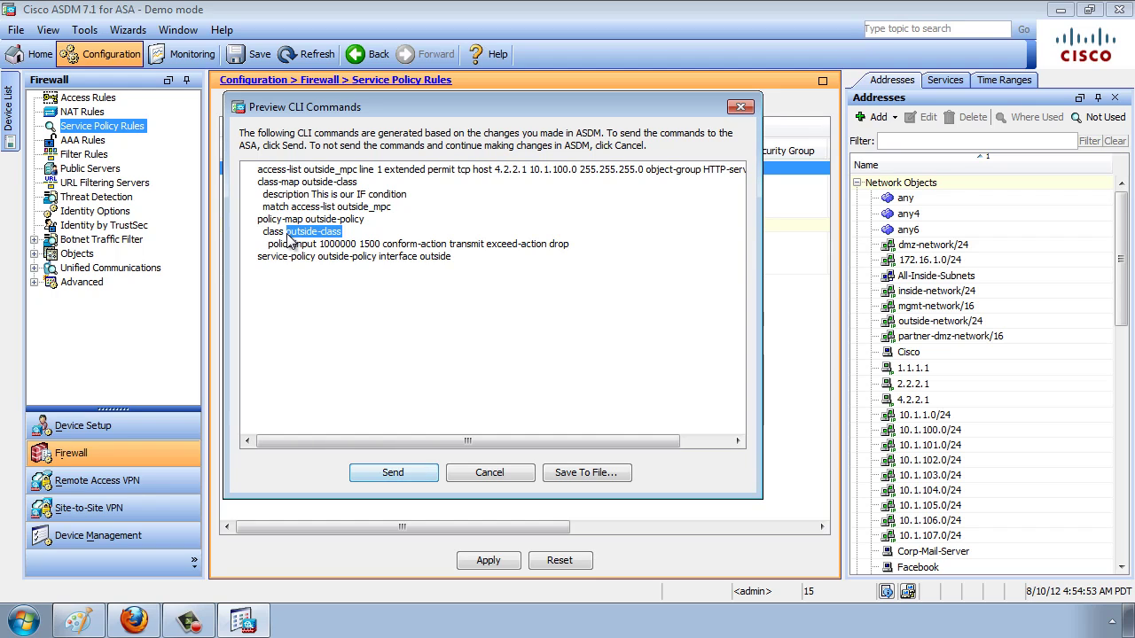
pyautogui.click(340, 189)
pyautogui.moveTo(357, 182); pyautogui.dragTo(302, 187)
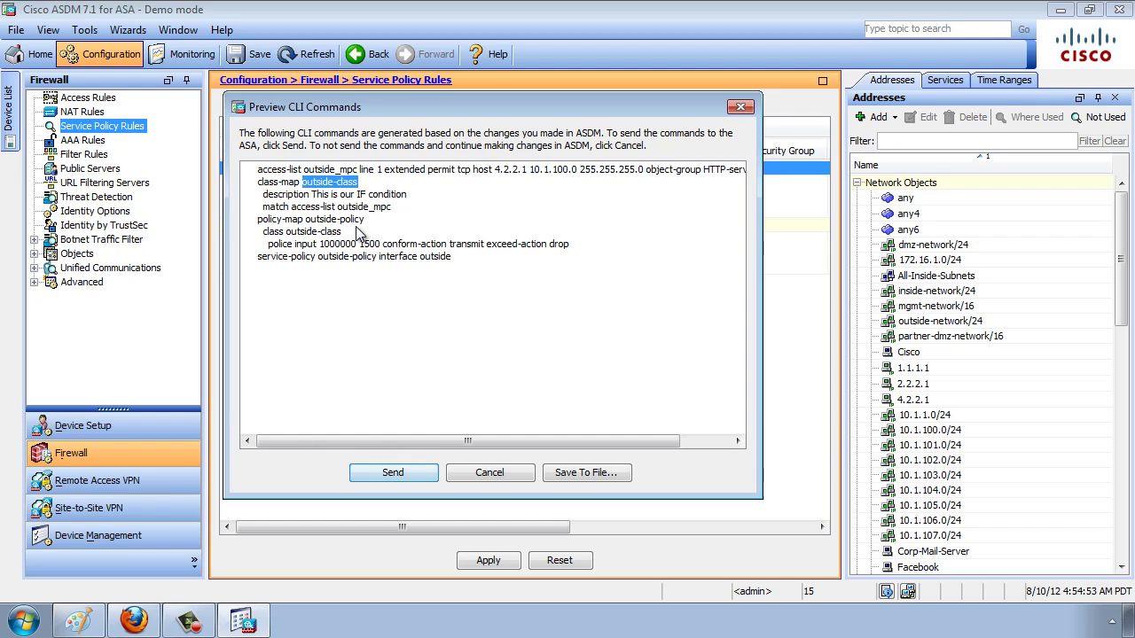
pyautogui.moveTo(337, 208); pyautogui.dragTo(388, 215)
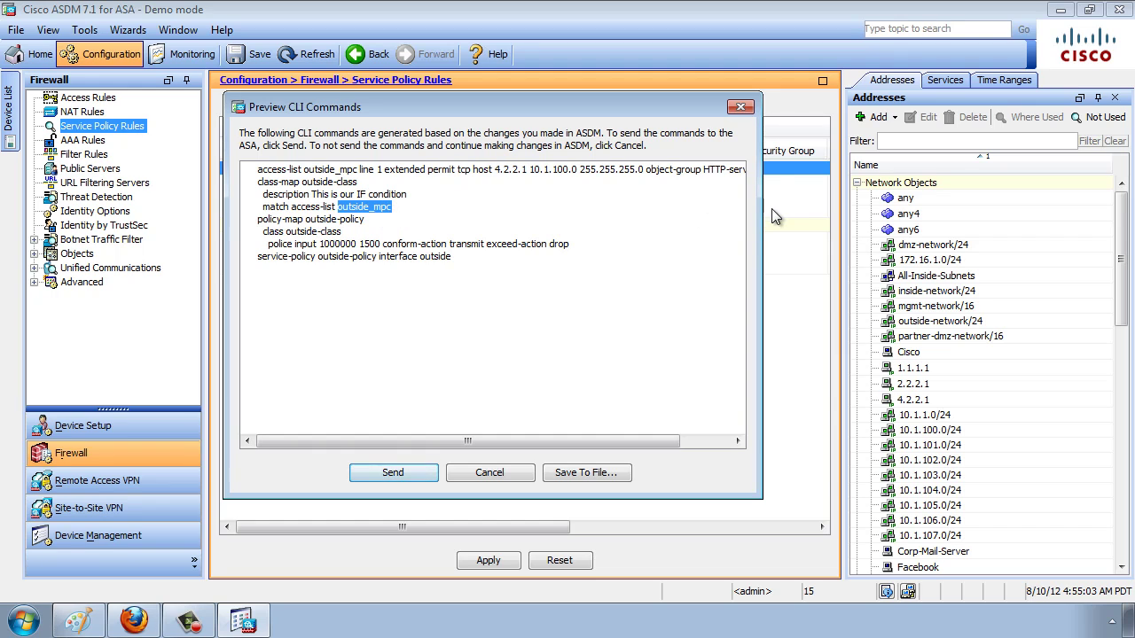
# Step: Widen the command preview and highlight the access list's permit keyword, 10.1.100.0 destination and HTTP-services object group
pyautogui.moveTo(763, 213); pyautogui.dragTo(985, 215)
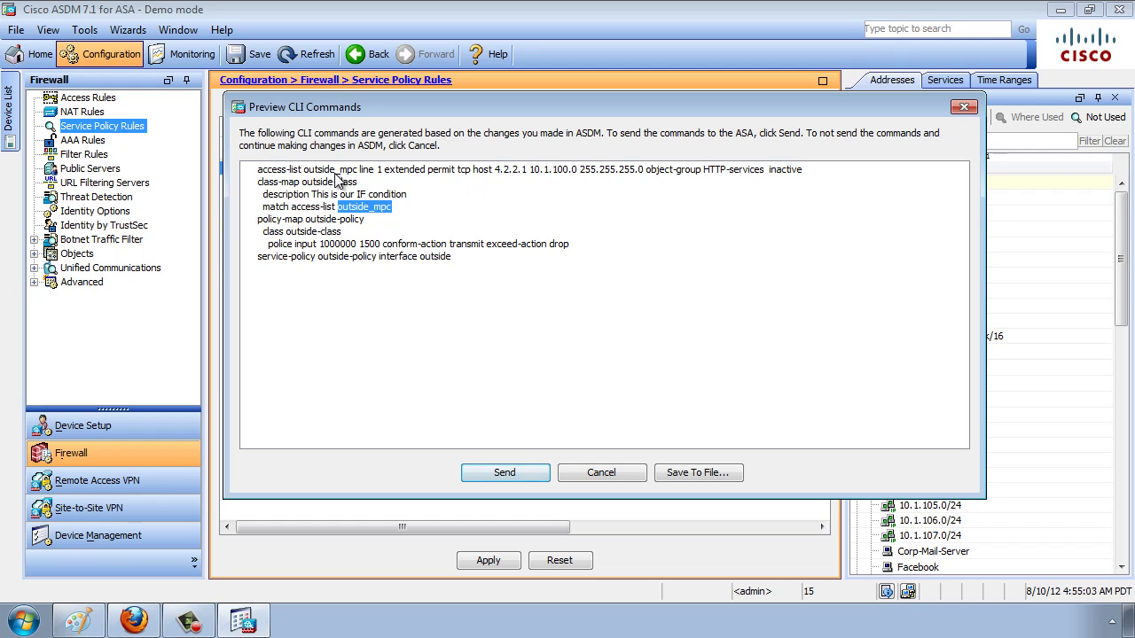
pyautogui.doubleClick(436, 172)
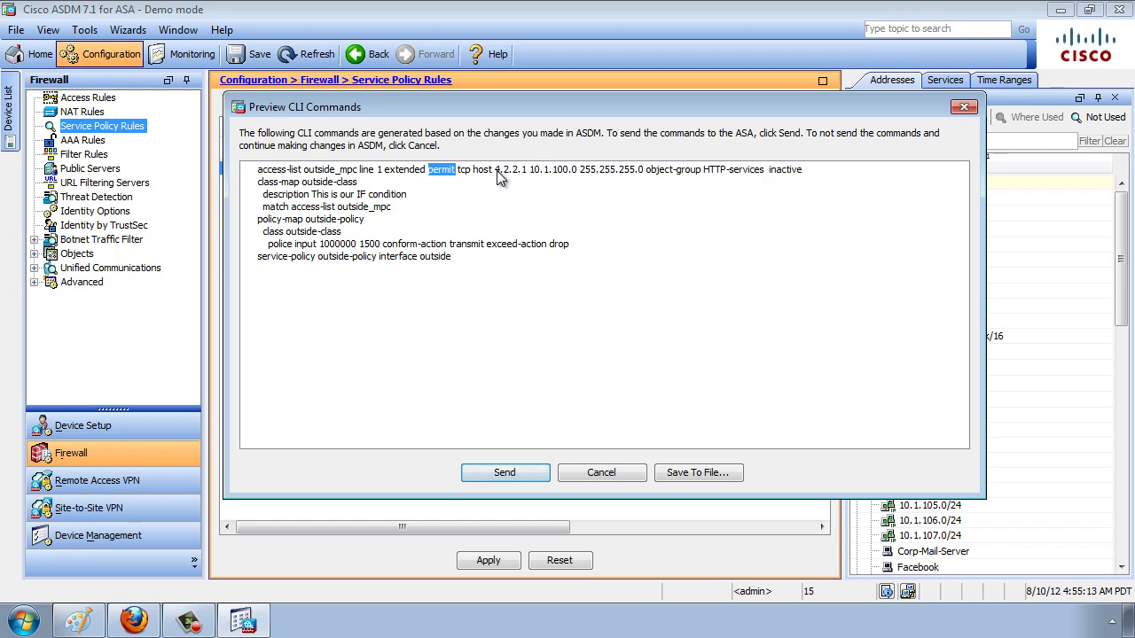
pyautogui.click(498, 174)
pyautogui.moveTo(498, 175); pyautogui.dragTo(578, 177)
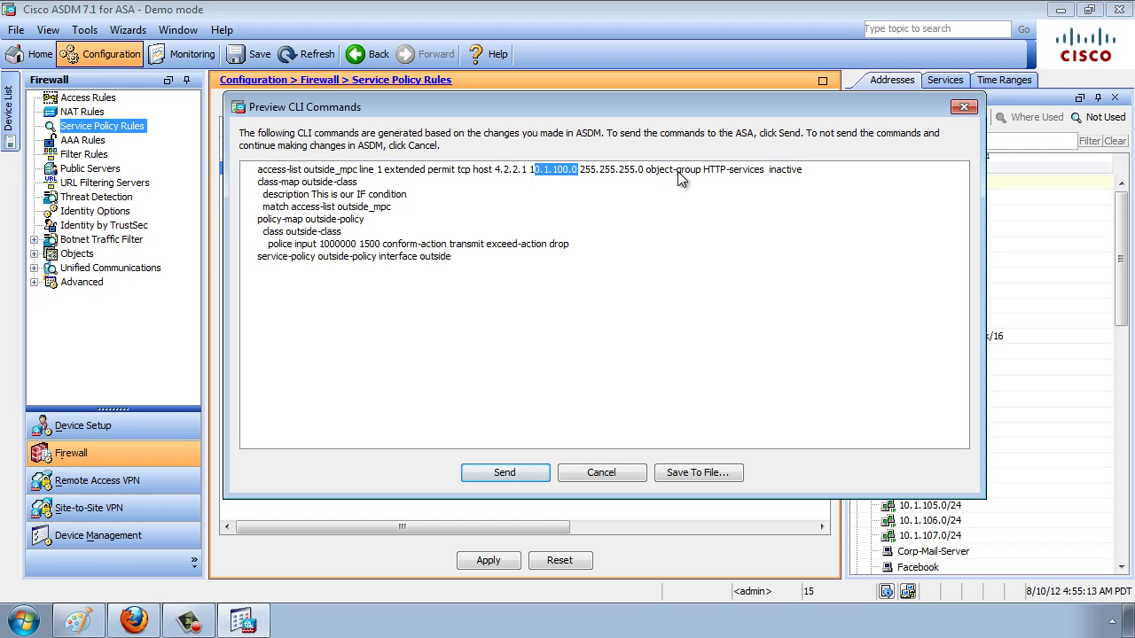
pyautogui.moveTo(645, 175); pyautogui.dragTo(759, 170)
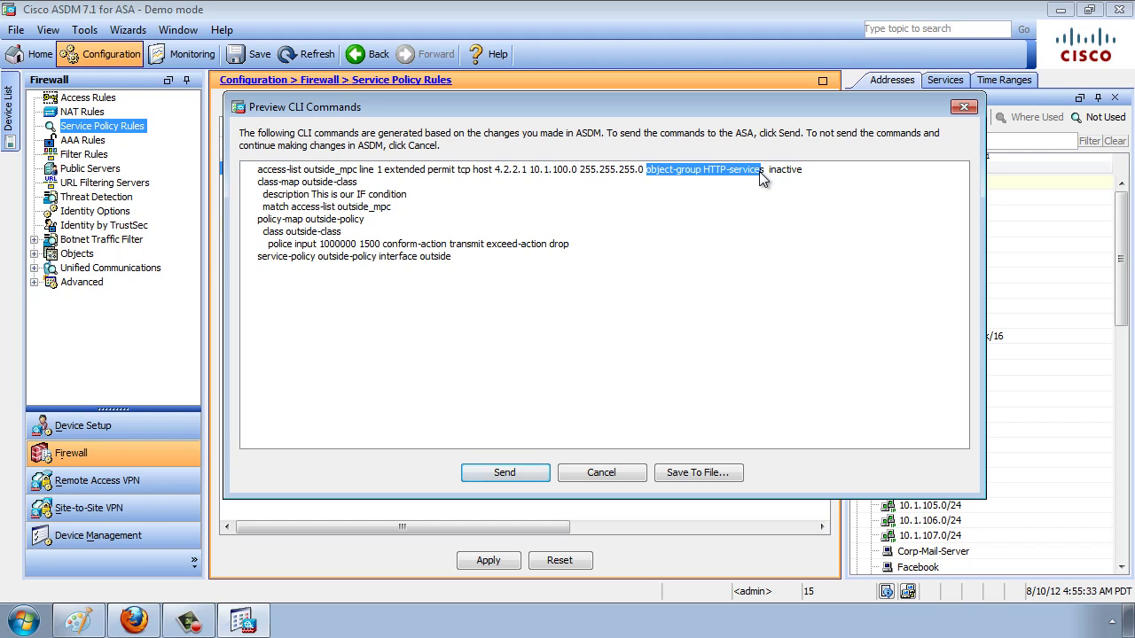
# Step: Retrace the generated commands by highlighting outside_mpc, outside-class, the police input line and outside-policy
pyautogui.click(371, 185)
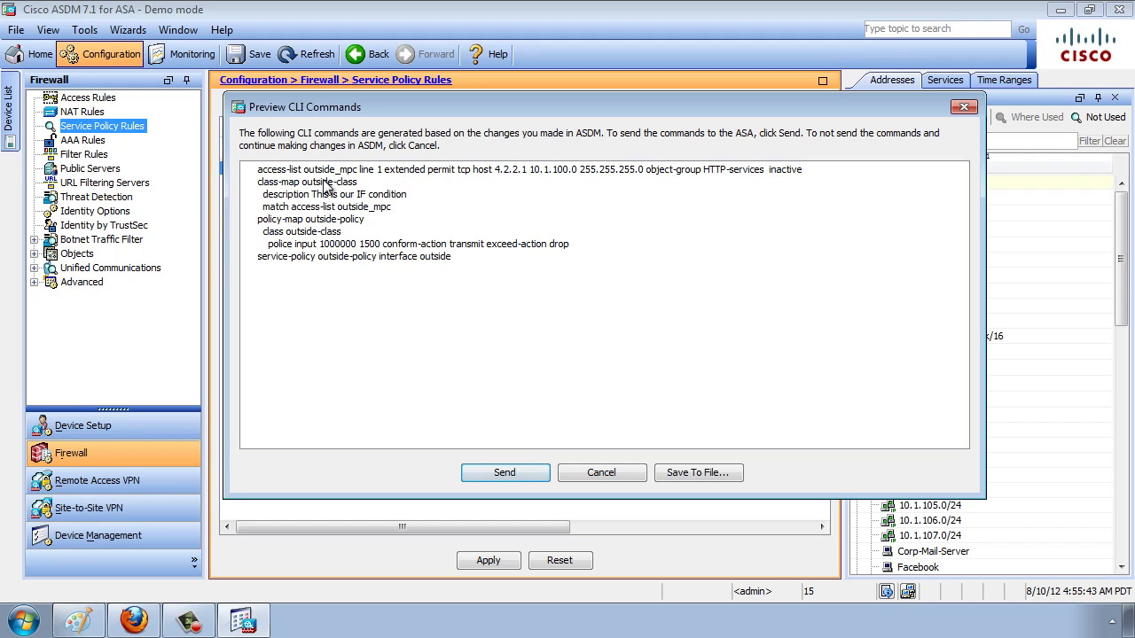
pyautogui.moveTo(303, 170); pyautogui.dragTo(360, 178)
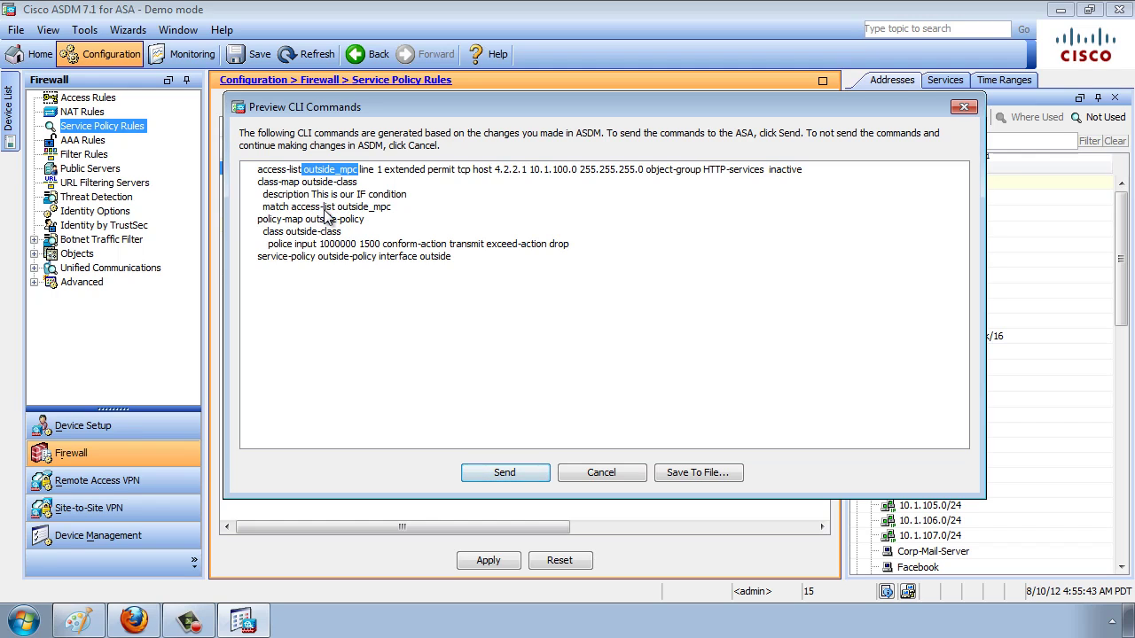
pyautogui.moveTo(338, 209); pyautogui.dragTo(392, 217)
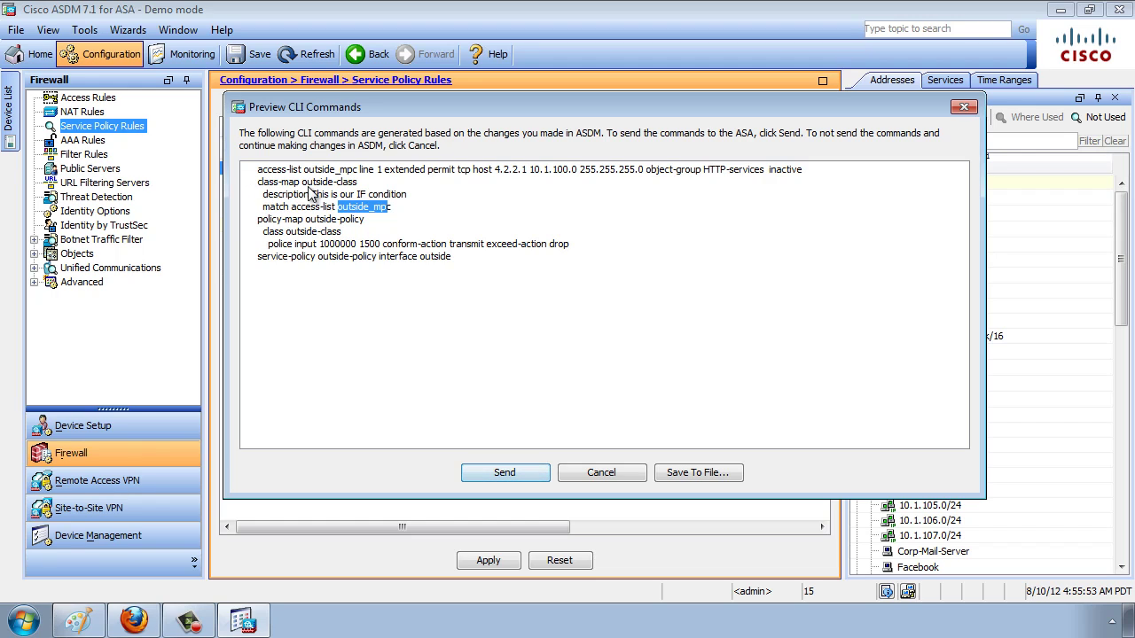
pyautogui.moveTo(304, 186); pyautogui.dragTo(359, 192)
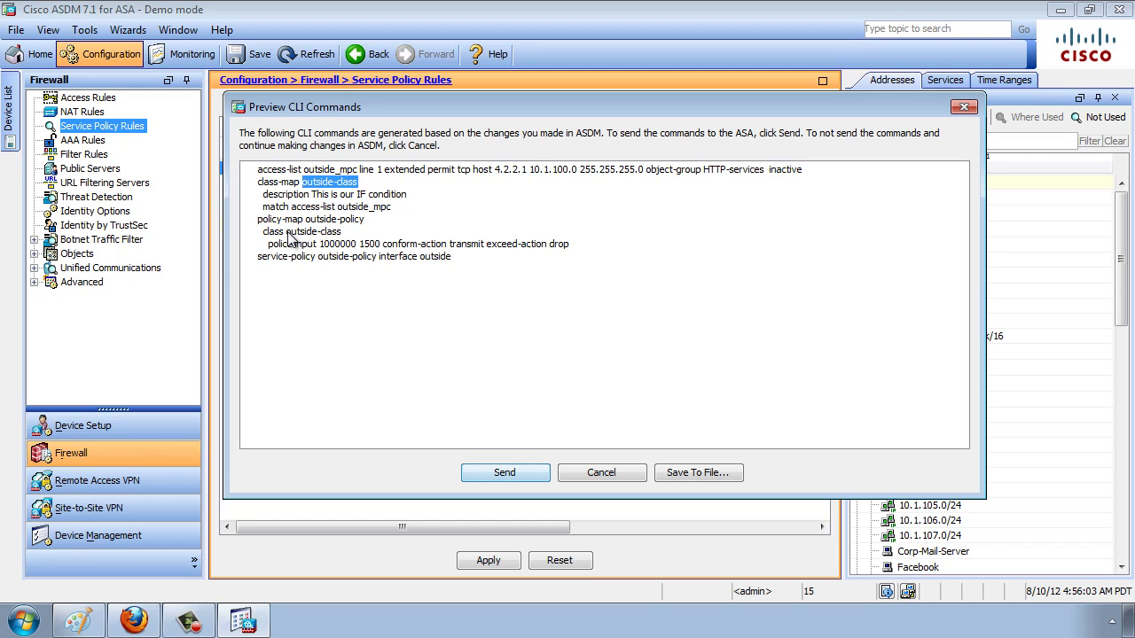
pyautogui.moveTo(287, 233); pyautogui.dragTo(355, 235)
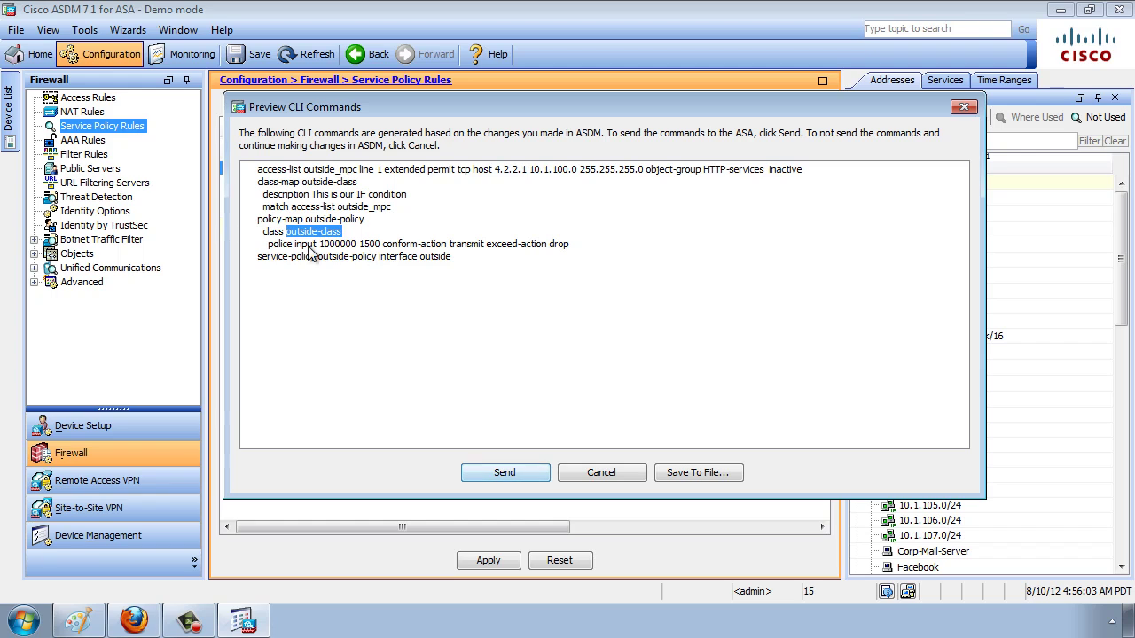
pyautogui.moveTo(268, 245); pyautogui.dragTo(569, 248)
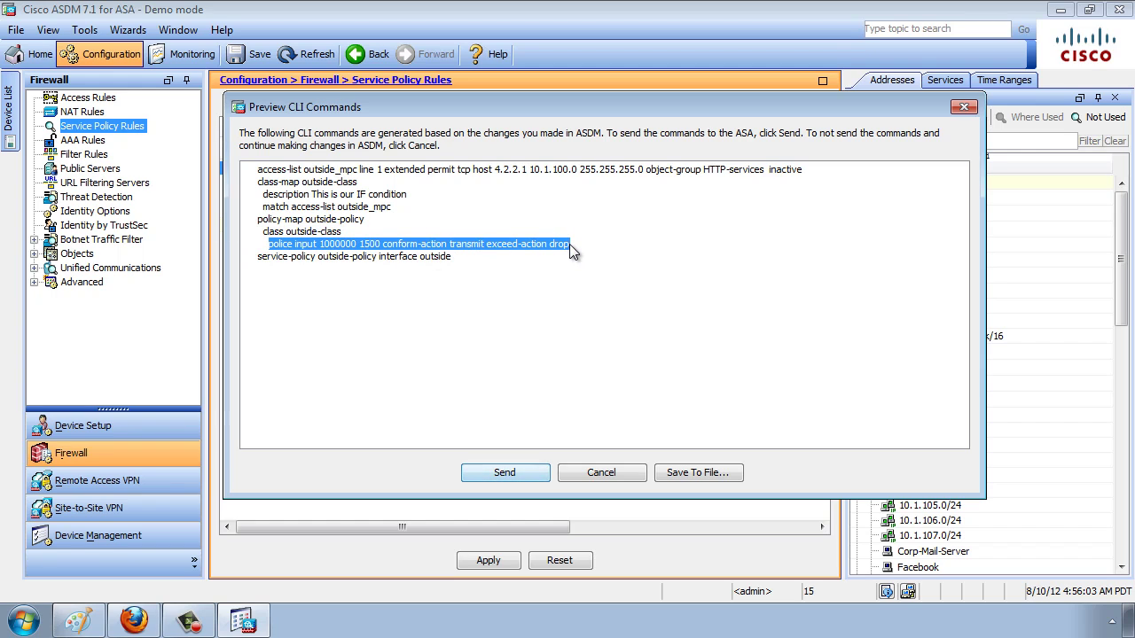
pyautogui.moveTo(306, 220); pyautogui.dragTo(372, 235)
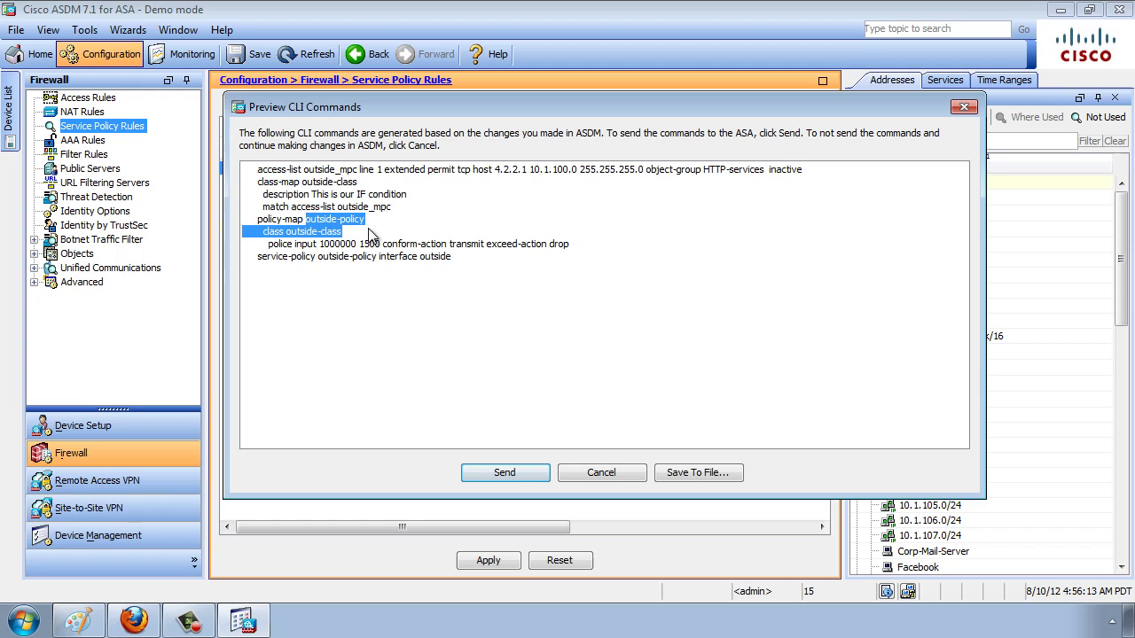
# Step: Send the generated policy commands to the ASA, and enable the outside-class rule and send that change as well
pyautogui.click(530, 475)
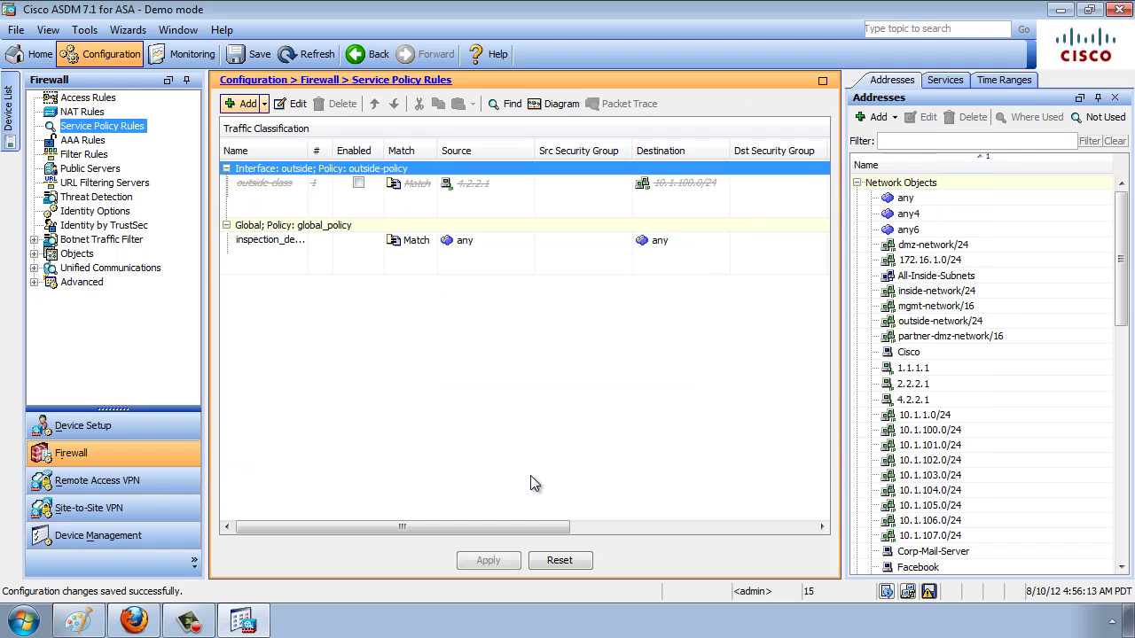
pyautogui.click(391, 249)
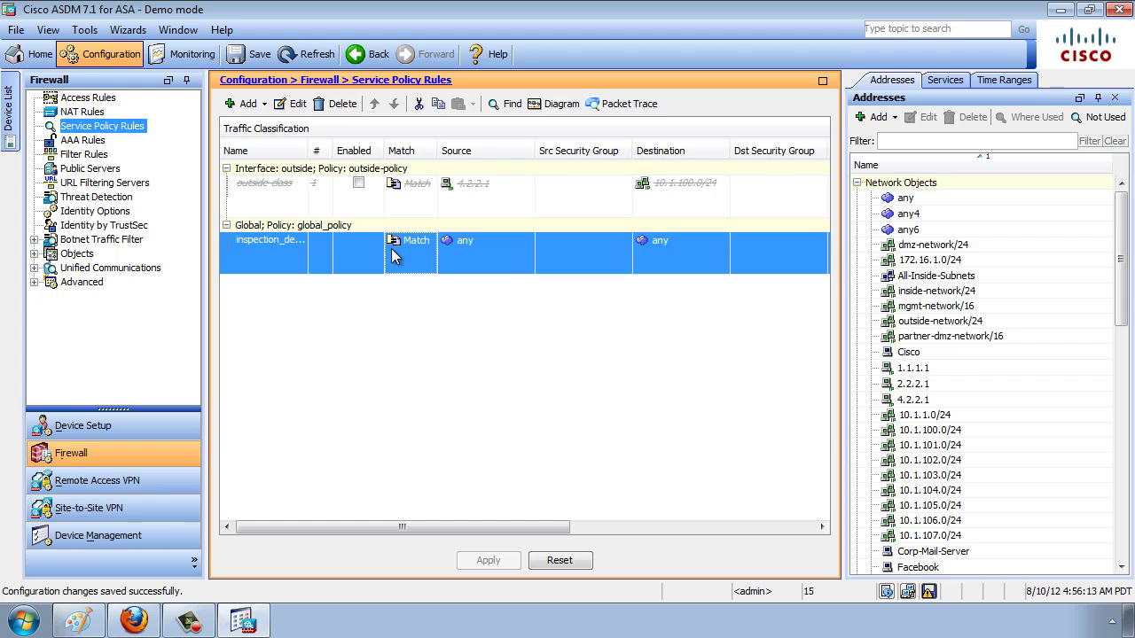
pyautogui.click(401, 186)
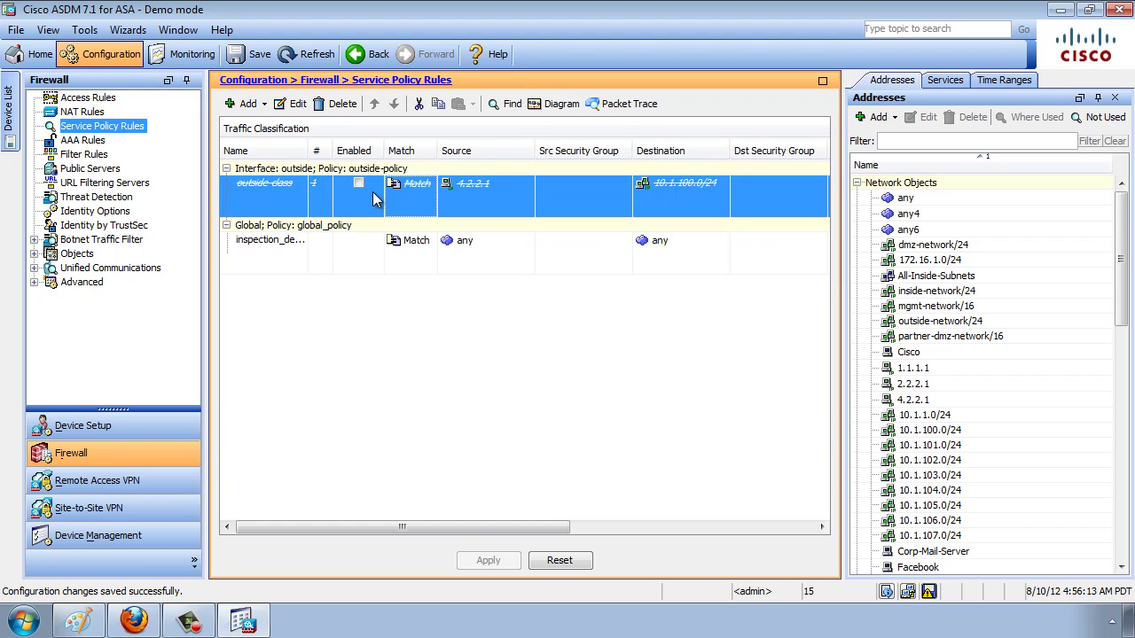
pyautogui.click(360, 184)
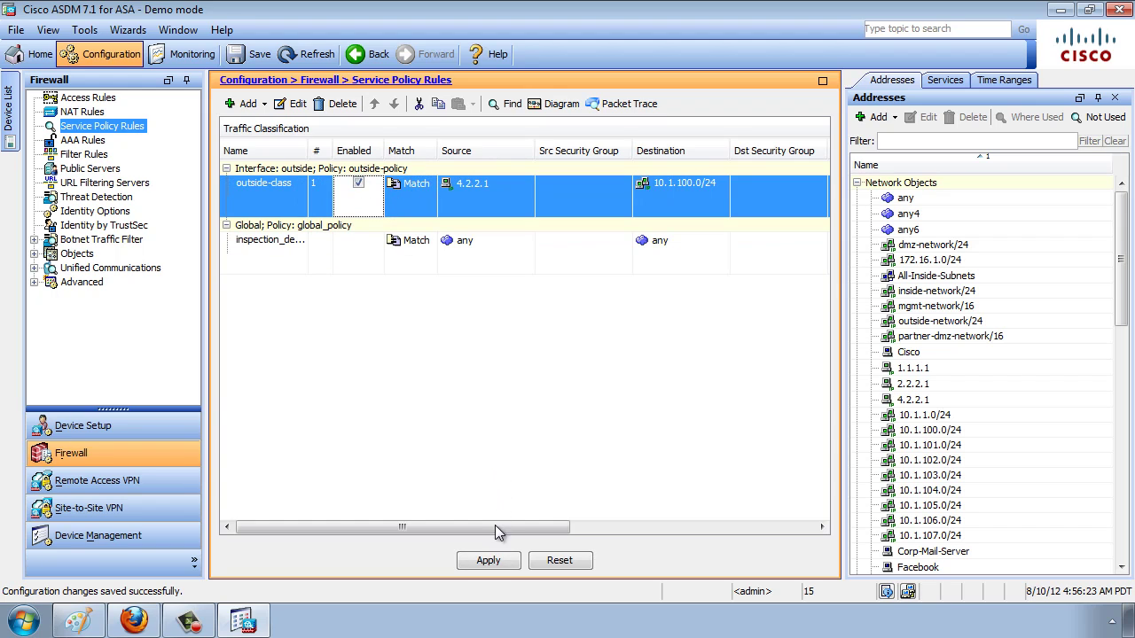
pyautogui.click(495, 558)
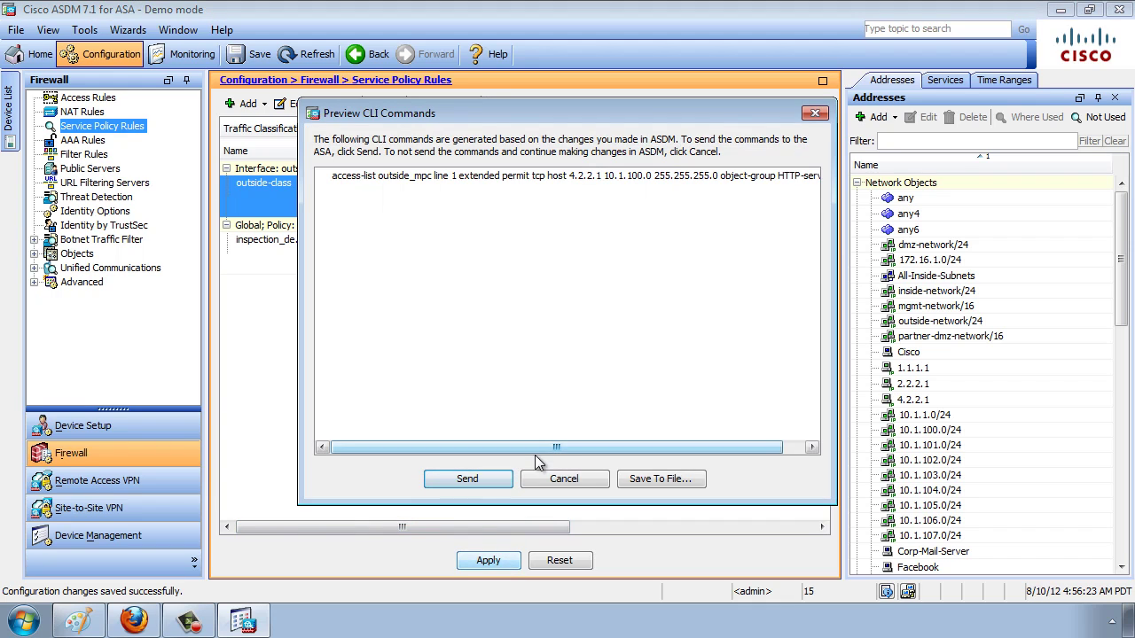
pyautogui.moveTo(555, 448); pyautogui.dragTo(697, 401)
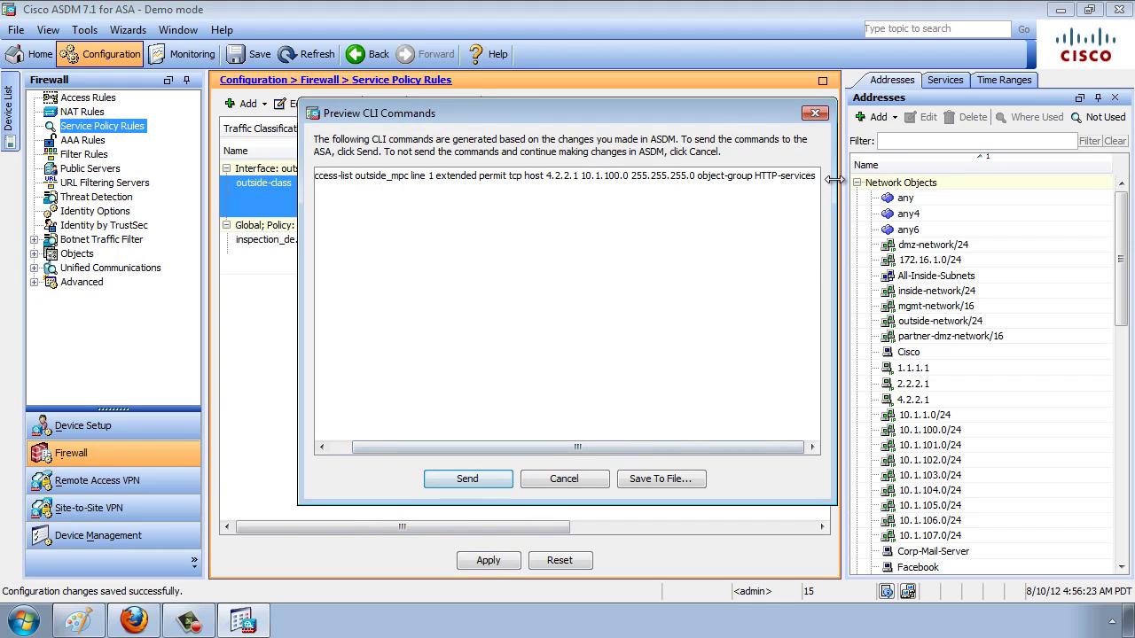
pyautogui.click(467, 478)
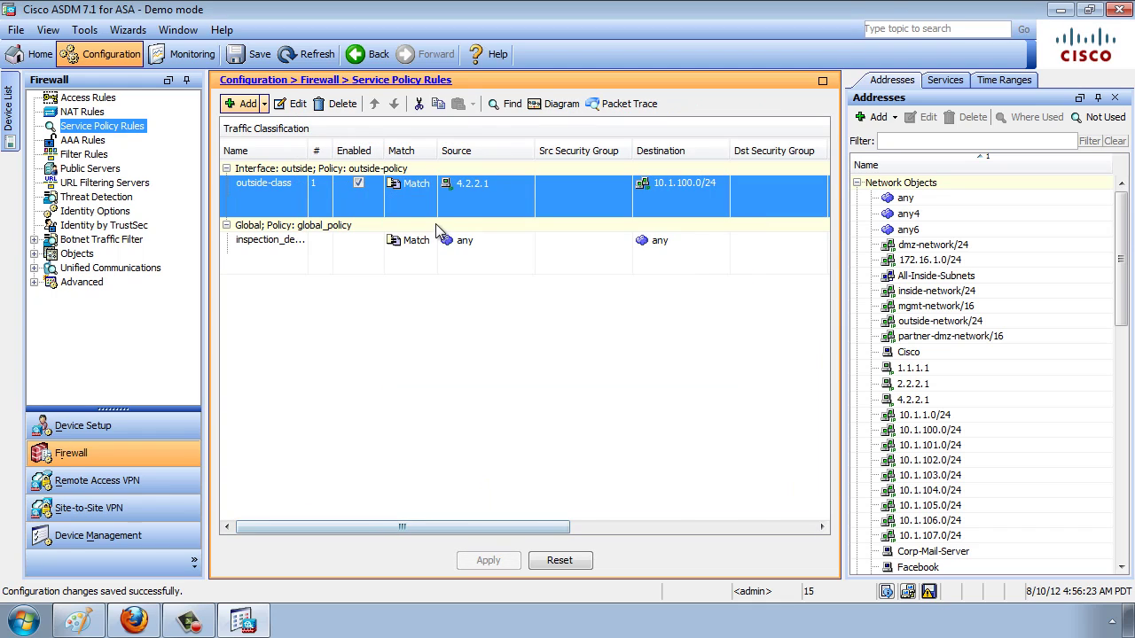
# Step: Review the outside-class rule's traffic classification and ACL settings in its editor without changing them
pyautogui.click(295, 106)
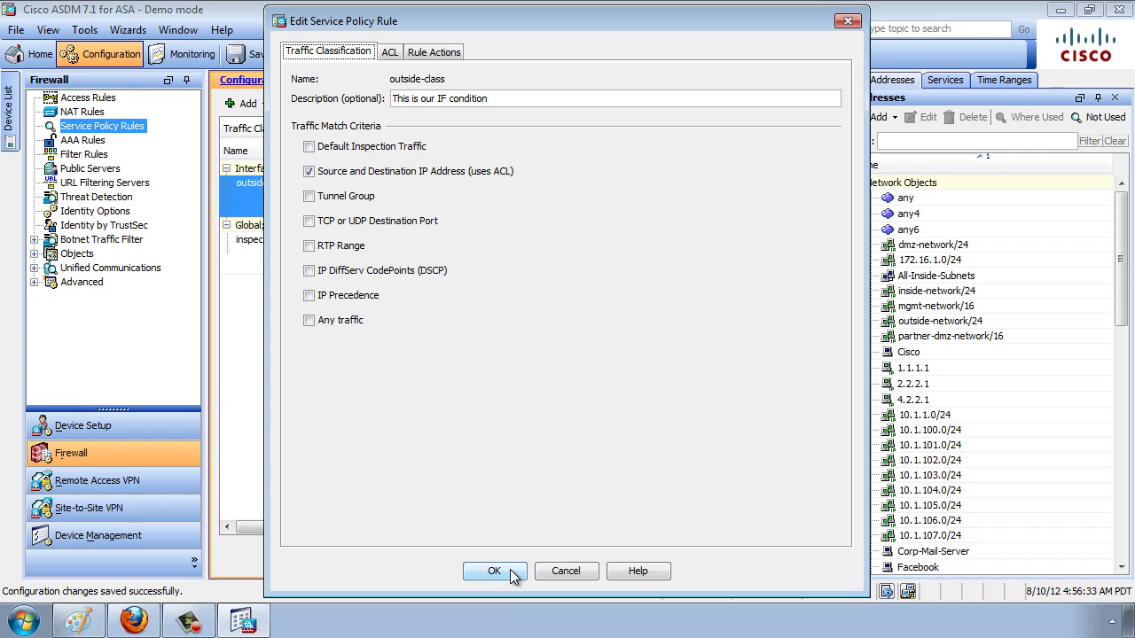
pyautogui.click(390, 53)
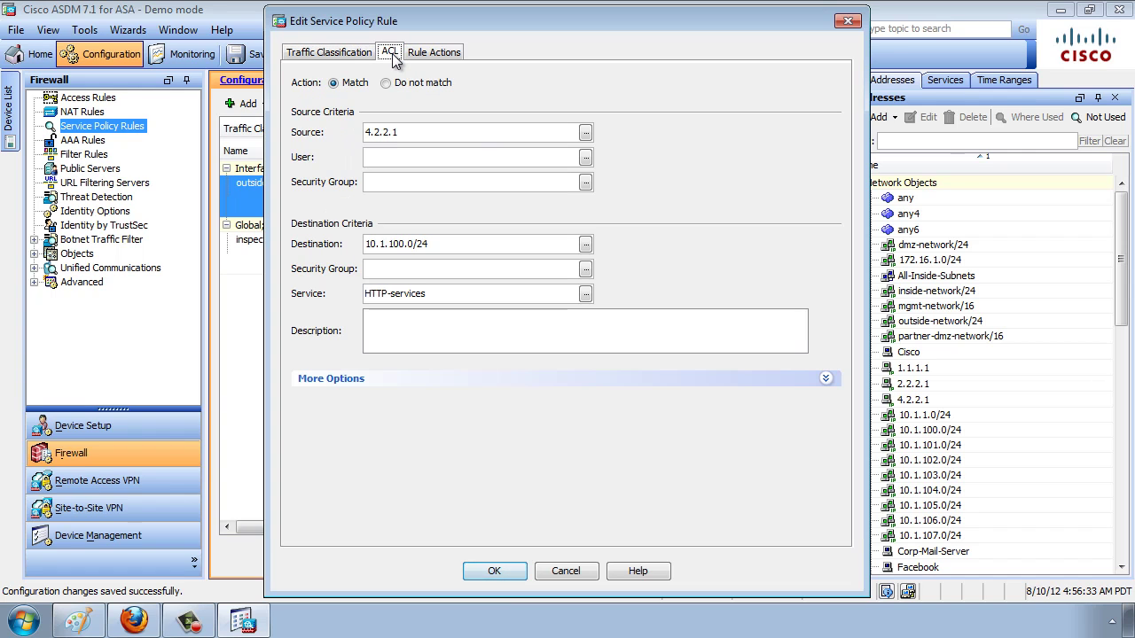
pyautogui.click(328, 51)
pyautogui.click(564, 575)
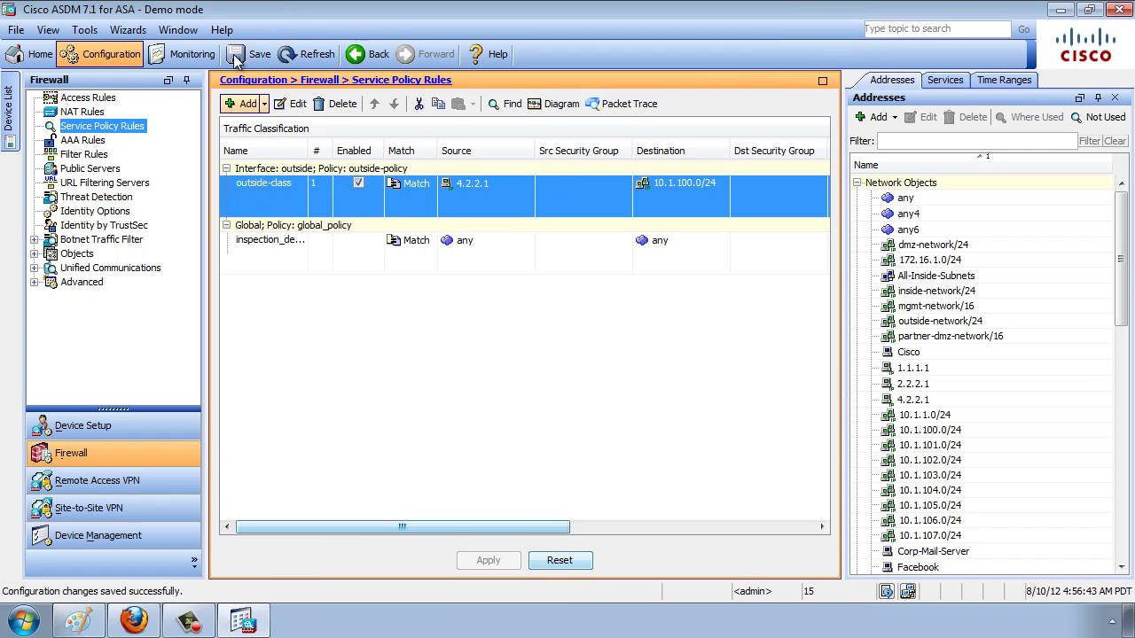
# Step: Begin a new service policy rule on the outside interface's outside-policy, with new traffic class outside-class1 matching IP DiffServ CodePoints (DSCP)
pyautogui.click(263, 104)
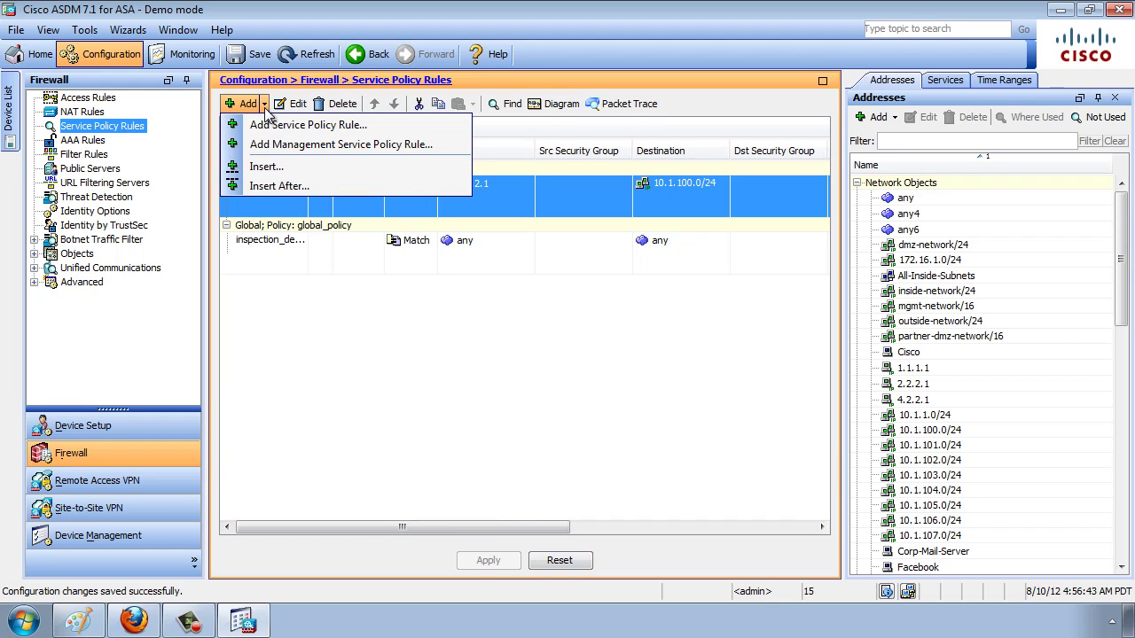
pyautogui.click(269, 126)
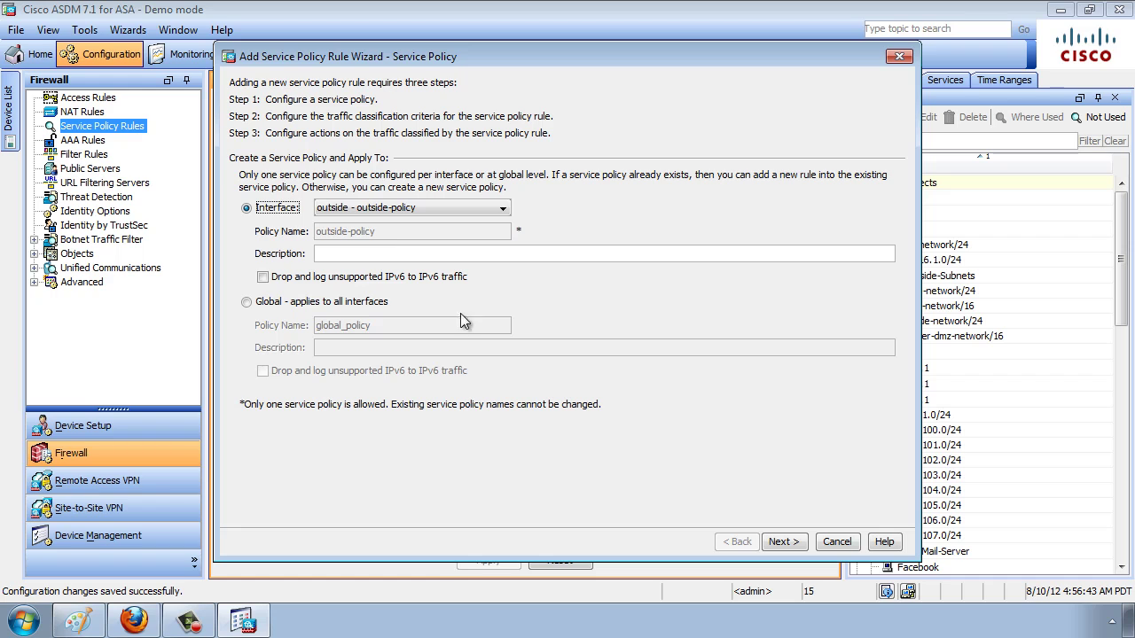
pyautogui.click(783, 542)
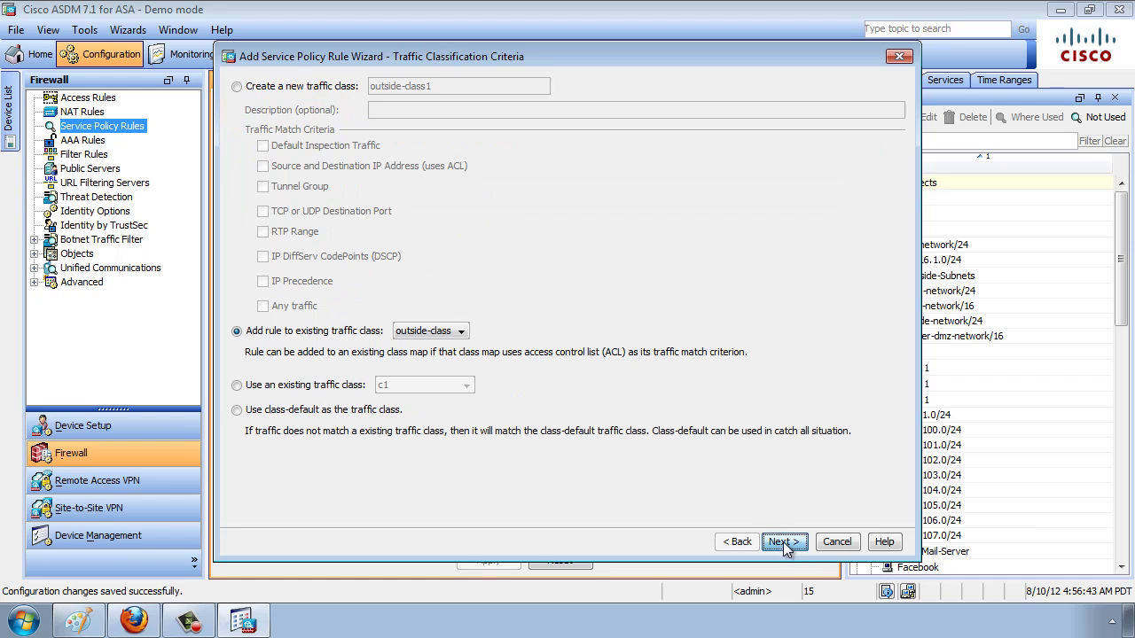
pyautogui.click(324, 86)
pyautogui.click(263, 280)
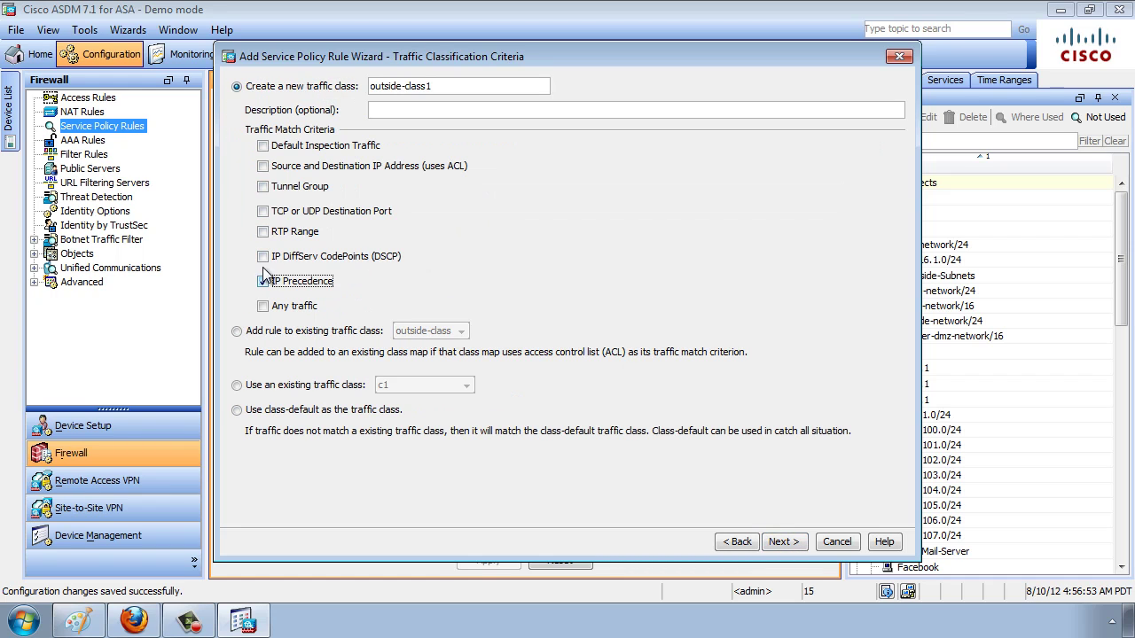
pyautogui.click(262, 256)
pyautogui.click(550, 414)
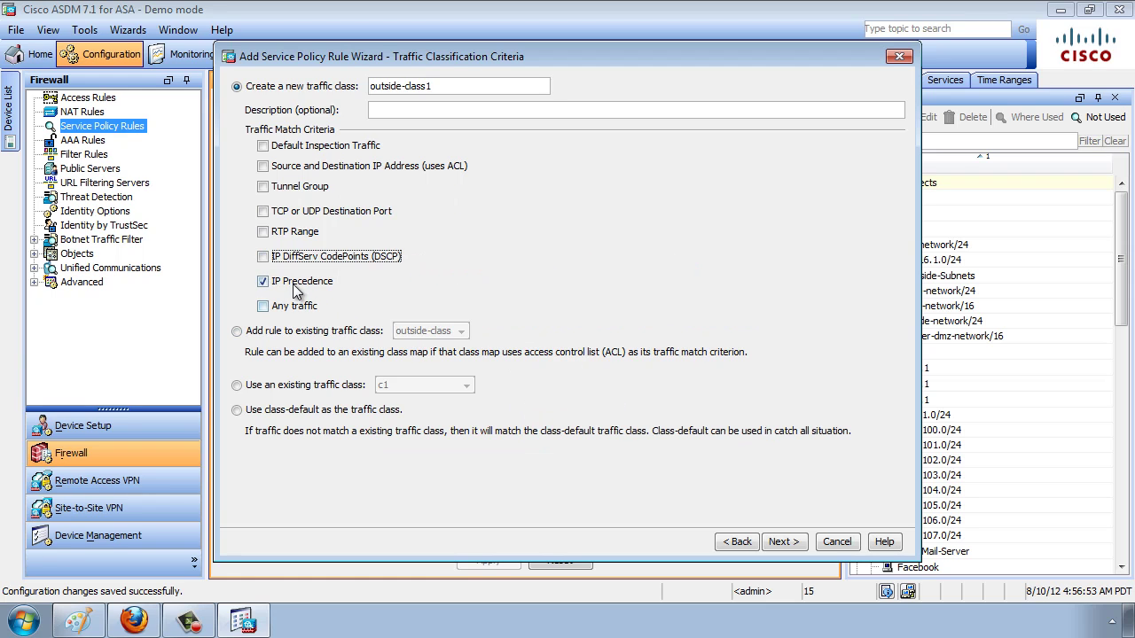
pyautogui.click(263, 257)
# Step: Add the named DSCP value ef (46) to the new traffic class's match list
pyautogui.click(786, 542)
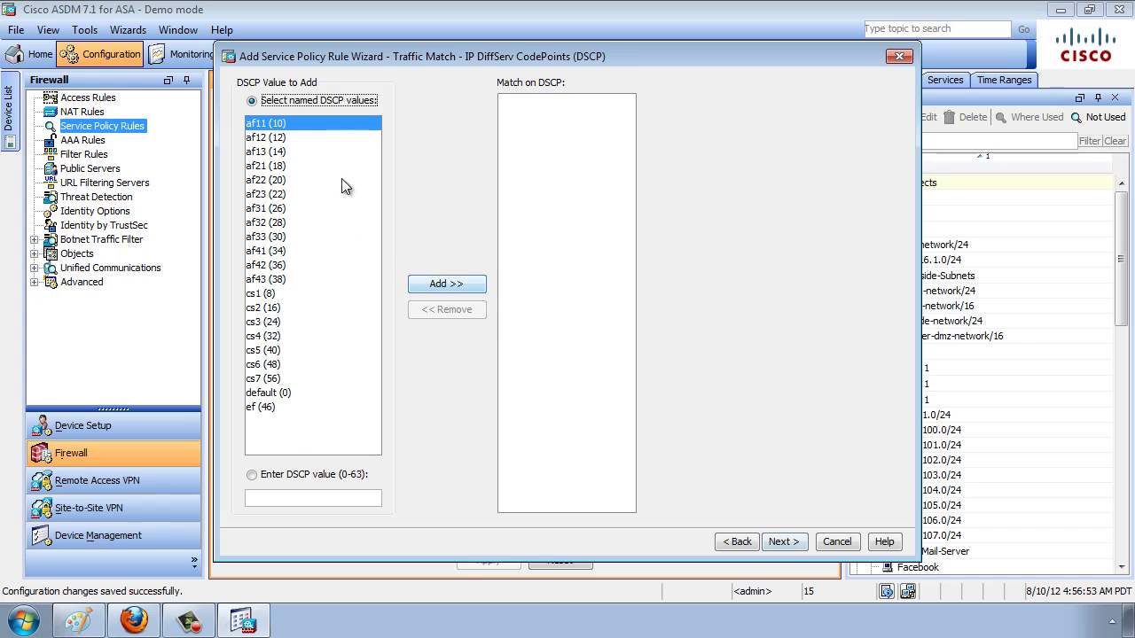
pyautogui.click(285, 407)
pyautogui.click(446, 285)
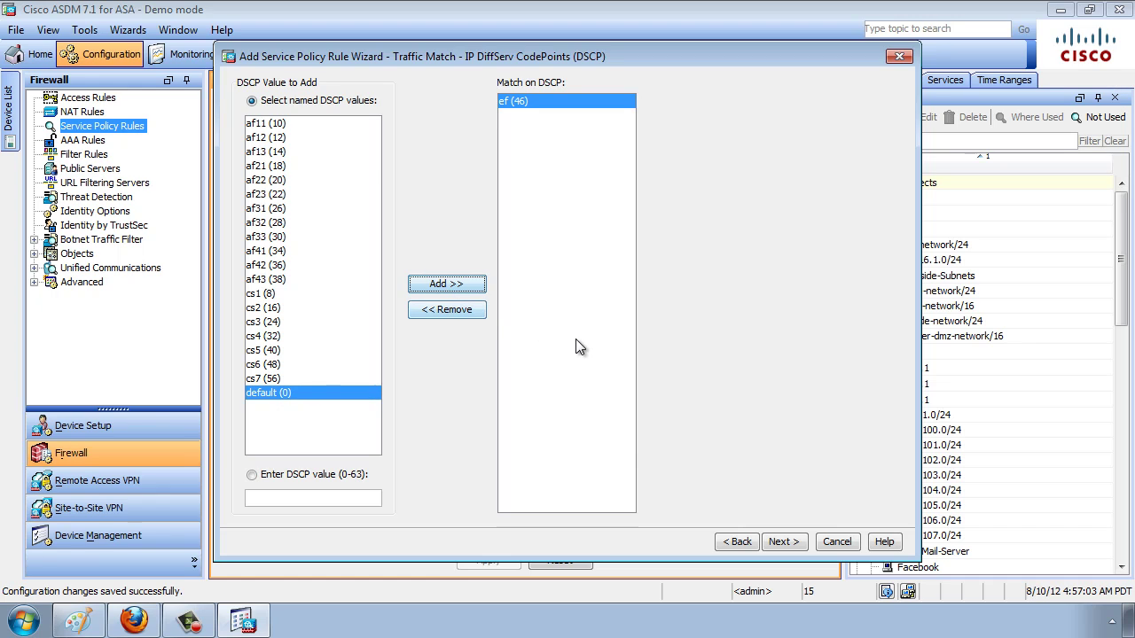
# Step: Enable priority for this flow in the new rule's QoS actions
pyautogui.click(796, 544)
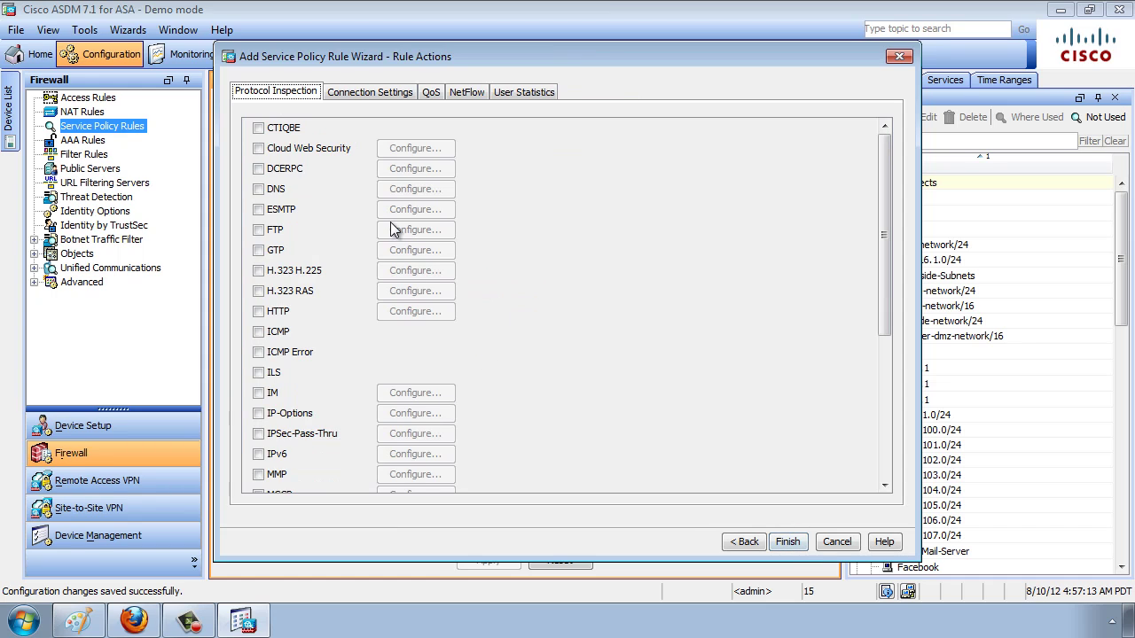
pyautogui.click(432, 92)
pyautogui.click(249, 123)
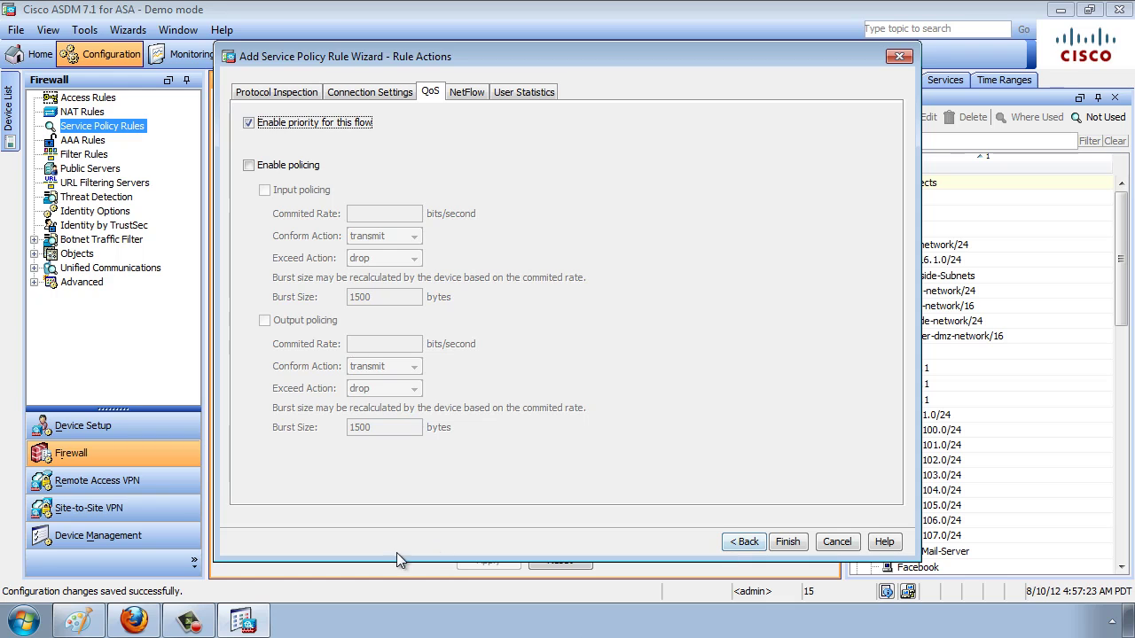
# Step: Switch to Paint and draw two stacked rectangles inside the circle near the outside interface: a red one above a yellow one, about 80 px wide each
pyautogui.click(79, 624)
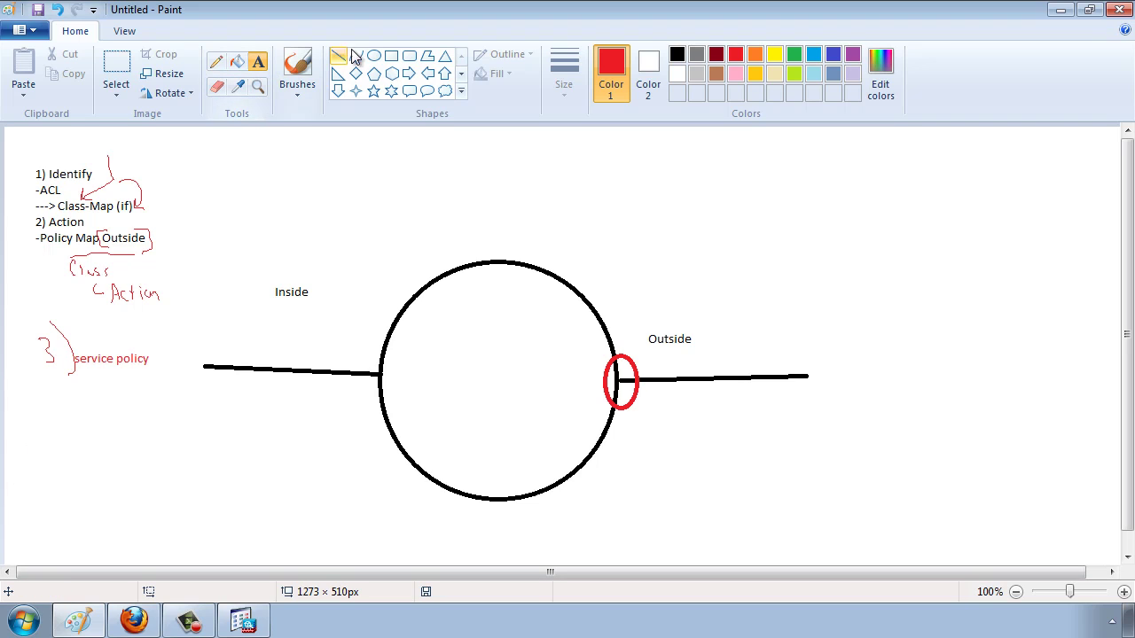
pyautogui.click(391, 55)
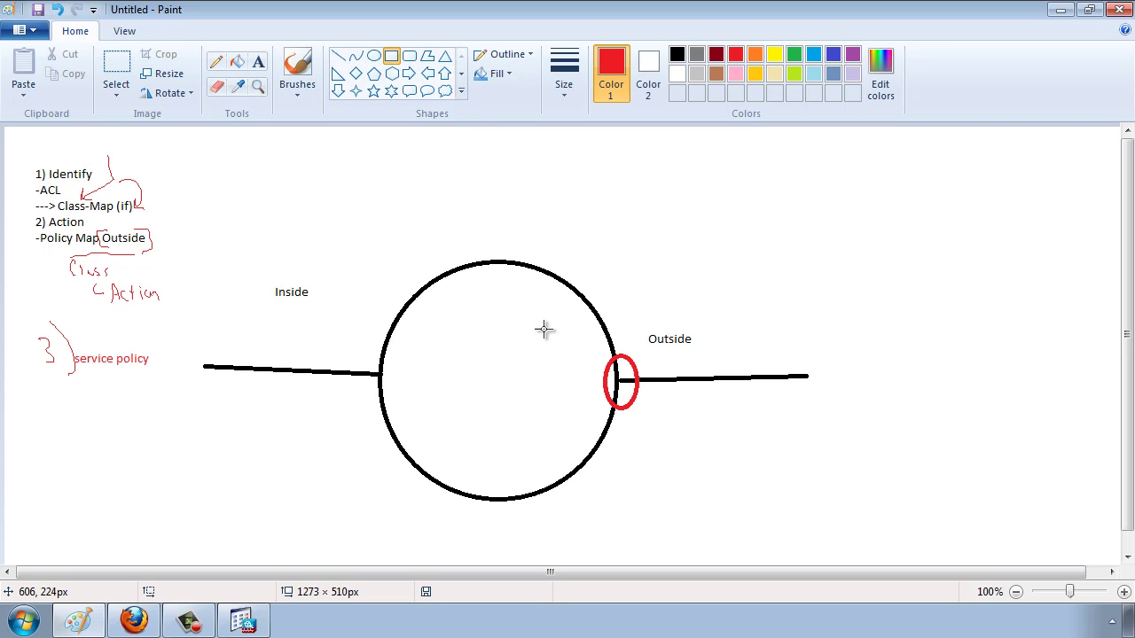
pyautogui.moveTo(519, 323); pyautogui.dragTo(591, 351)
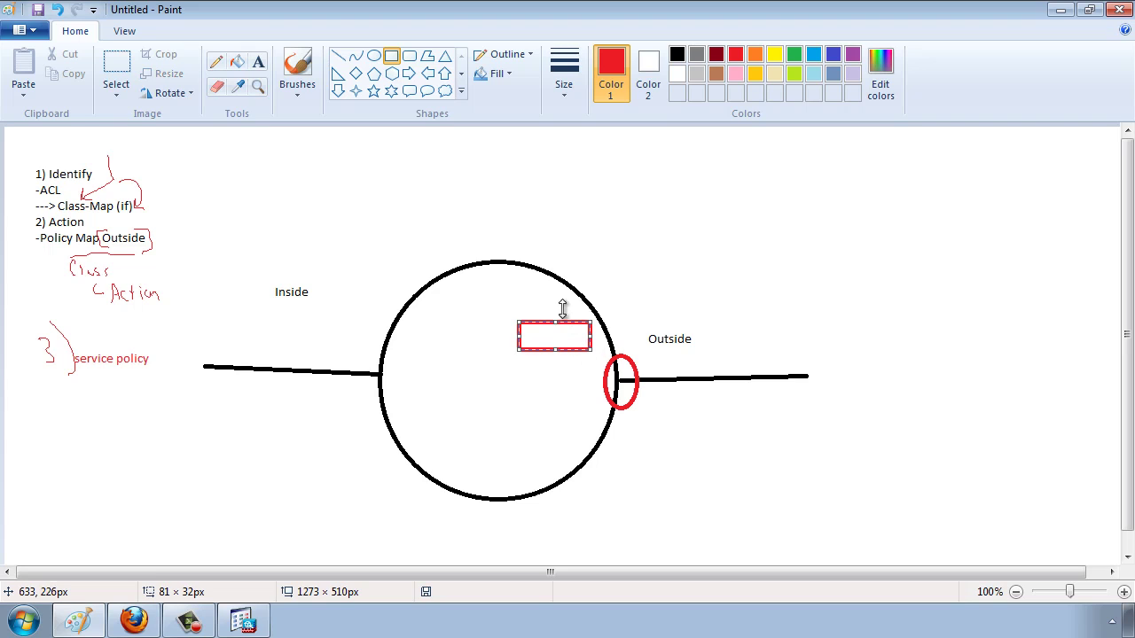
pyautogui.click(753, 57)
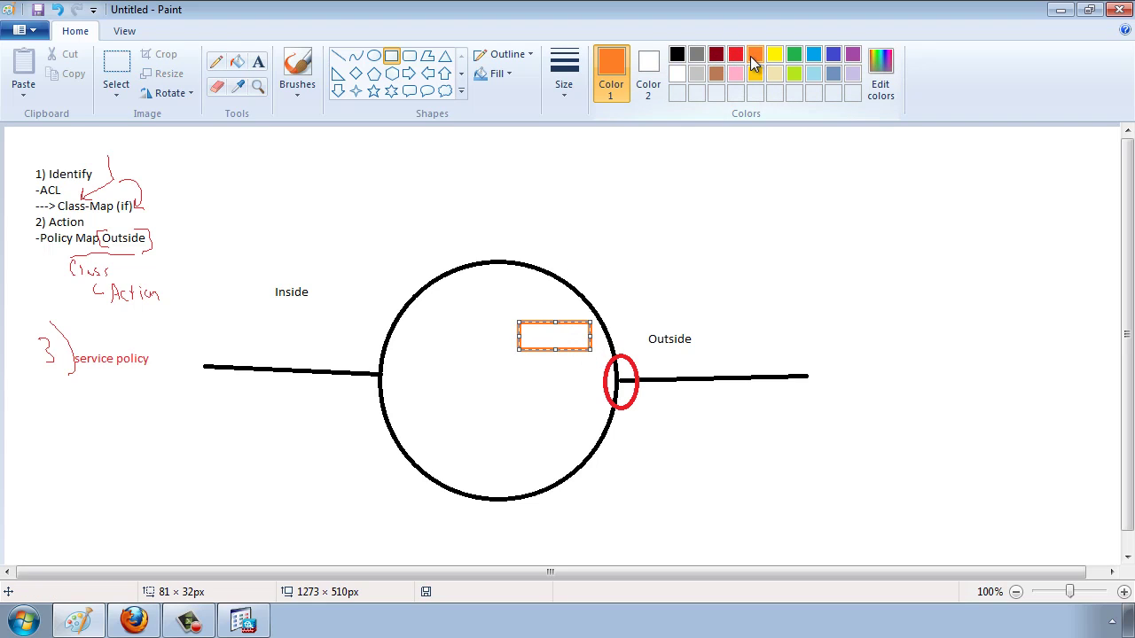
pyautogui.click(735, 56)
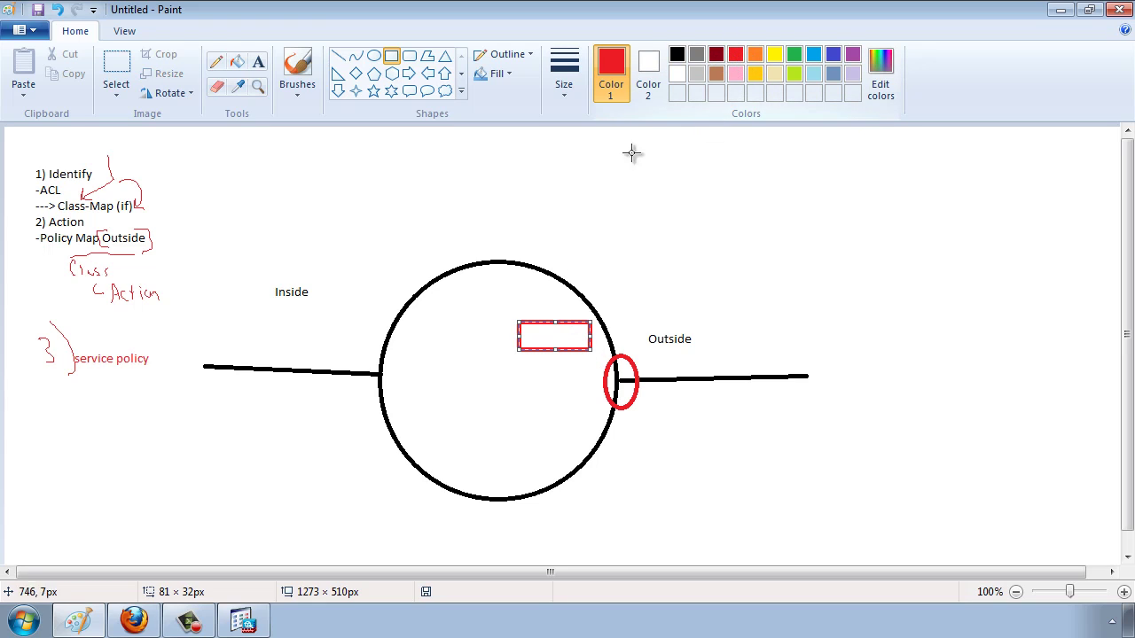
pyautogui.moveTo(519, 372); pyautogui.dragTo(590, 405)
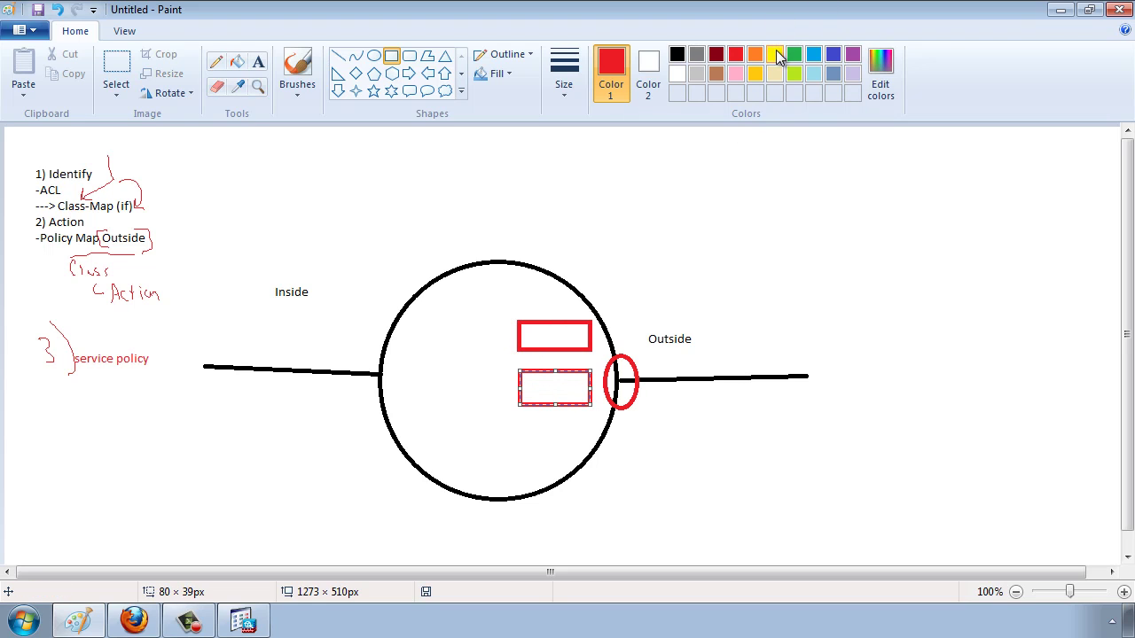
pyautogui.click(774, 56)
pyautogui.click(262, 134)
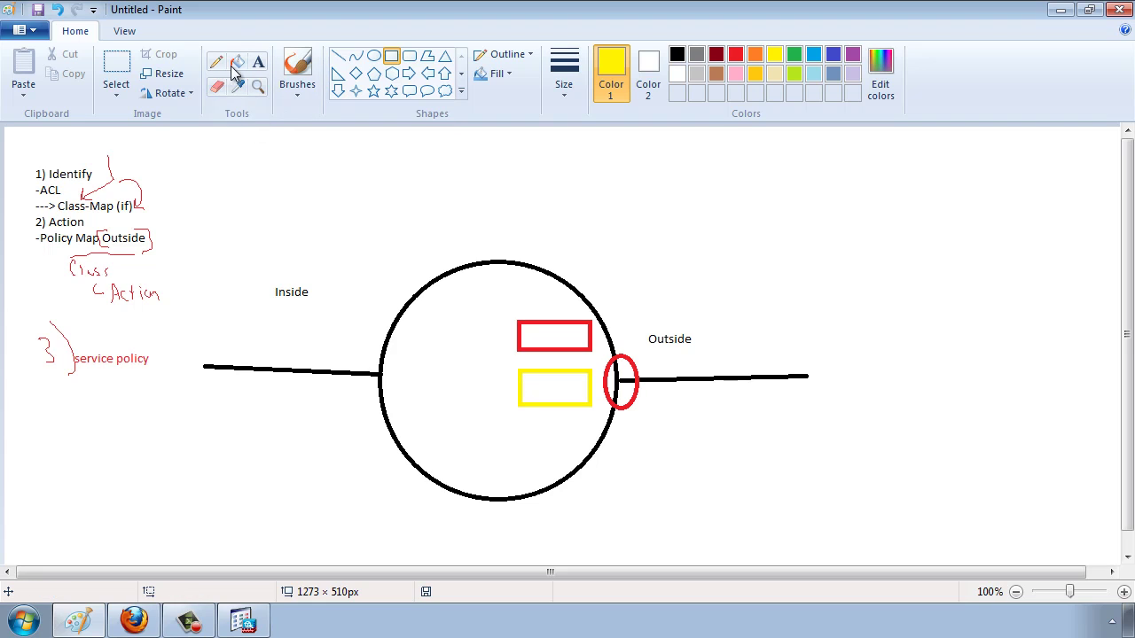
# Step: With the black pencil, sketch an arrow toward the red rectangle from outside the circle and handwrite "Priority (LLQ)" beside it
pyautogui.click(215, 62)
pyautogui.click(676, 56)
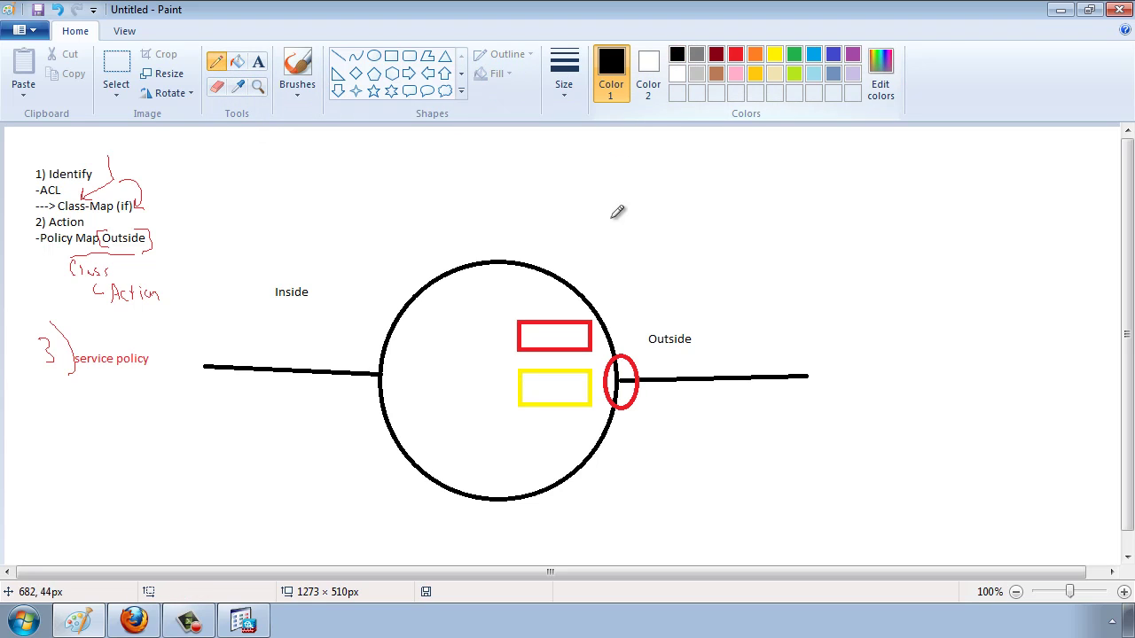
pyautogui.moveTo(640, 268)
pyautogui.mouseDown()
pyautogui.moveTo(603, 306)
pyautogui.moveTo(618, 300)
pyautogui.mouseUp()
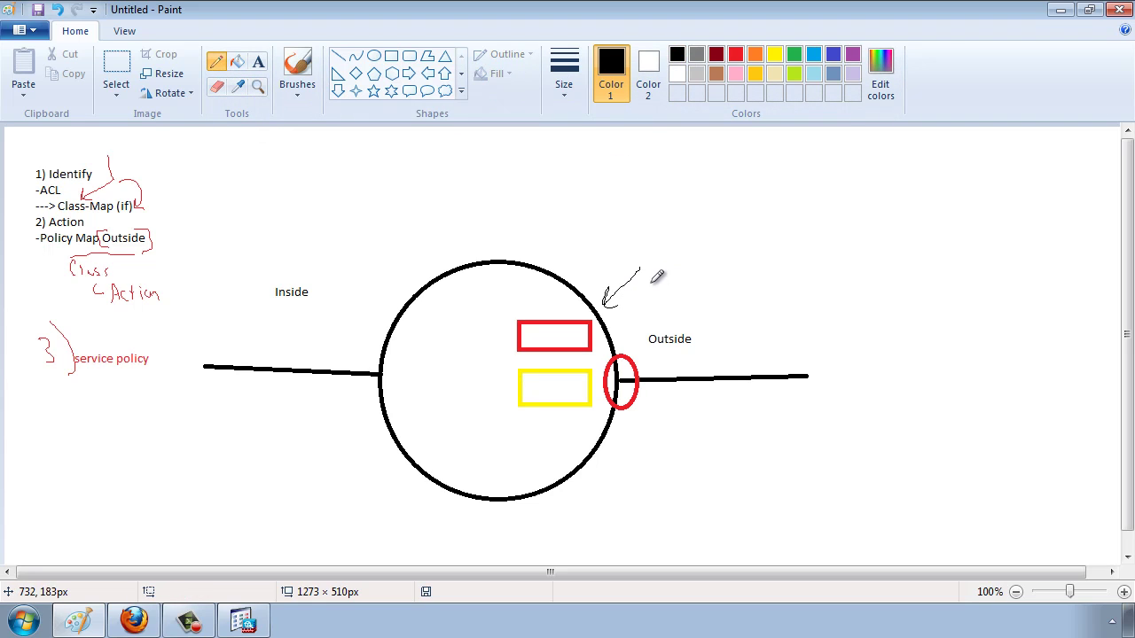
pyautogui.moveTo(651, 251)
pyautogui.mouseDown()
pyautogui.moveTo(652, 272)
pyautogui.moveTo(660, 248)
pyautogui.moveTo(665, 262)
pyautogui.moveTo(753, 280)
pyautogui.moveTo(791, 267)
pyautogui.moveTo(783, 286)
pyautogui.moveTo(807, 266)
pyautogui.moveTo(816, 284)
pyautogui.mouseUp()
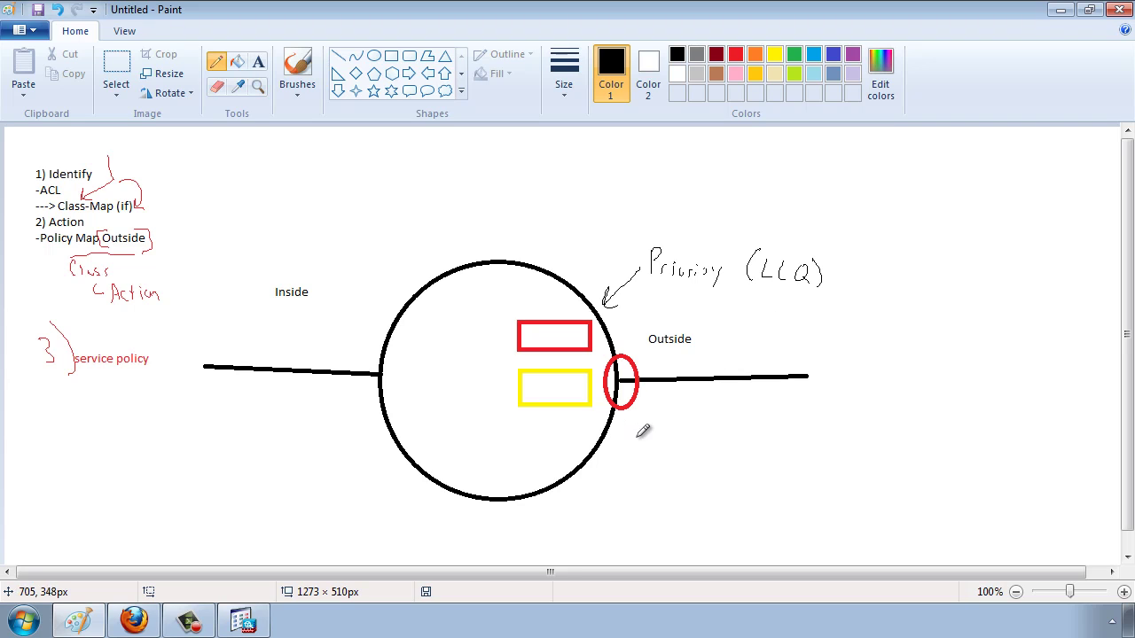
# Step: Handwrite the label "BEQ" outside the circle with an arrow pointing toward the yellow rectangle
pyautogui.moveTo(645, 437)
pyautogui.mouseDown()
pyautogui.moveTo(613, 407)
pyautogui.moveTo(656, 450)
pyautogui.moveTo(672, 434)
pyautogui.moveTo(658, 449)
pyautogui.moveTo(682, 448)
pyautogui.mouseUp()
pyautogui.moveTo(681, 422); pyautogui.dragTo(698, 421)
pyautogui.moveTo(682, 435); pyautogui.dragTo(695, 435)
pyautogui.moveTo(682, 447)
pyautogui.mouseDown()
pyautogui.moveTo(713, 443)
pyautogui.moveTo(720, 424)
pyautogui.mouseUp()
pyautogui.moveTo(714, 437); pyautogui.dragTo(723, 446)
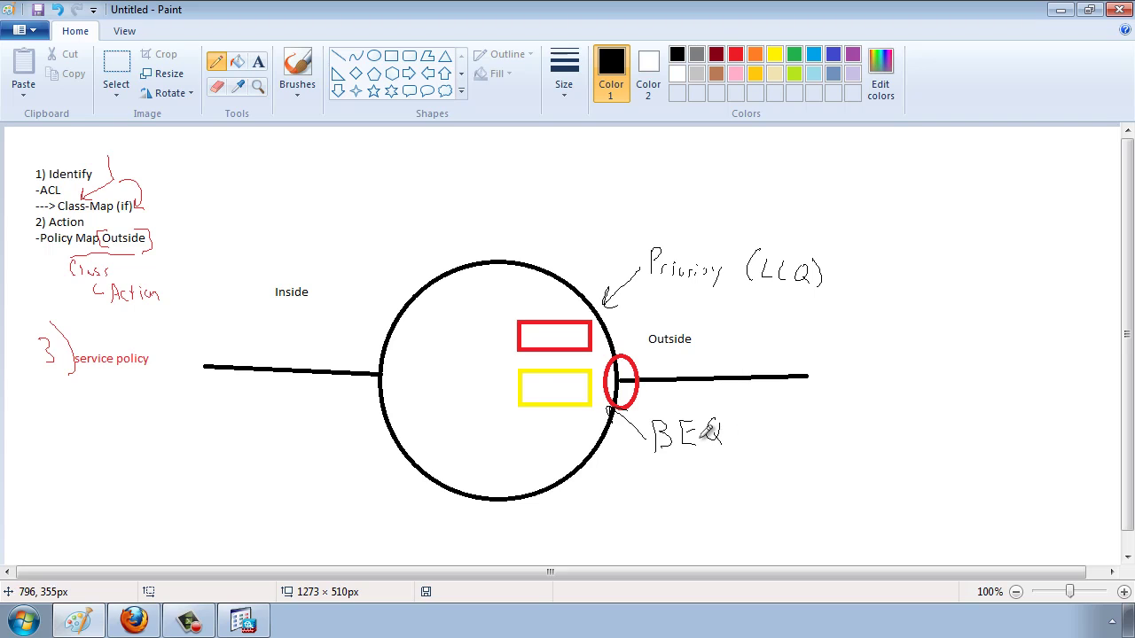
# Step: Sketch arrows into both rectangles from within the circle, labelling the yellow one's arrow "ALL" and the red one's "DSCP 46"
pyautogui.moveTo(450, 398)
pyautogui.mouseDown()
pyautogui.moveTo(513, 383)
pyautogui.moveTo(503, 399)
pyautogui.mouseUp()
pyautogui.moveTo(444, 375)
pyautogui.mouseDown()
pyautogui.moveTo(432, 400)
pyautogui.moveTo(454, 396)
pyautogui.mouseUp()
pyautogui.moveTo(435, 388); pyautogui.dragTo(484, 387)
pyautogui.moveTo(455, 333)
pyautogui.mouseDown()
pyautogui.moveTo(507, 331)
pyautogui.moveTo(495, 339)
pyautogui.mouseUp()
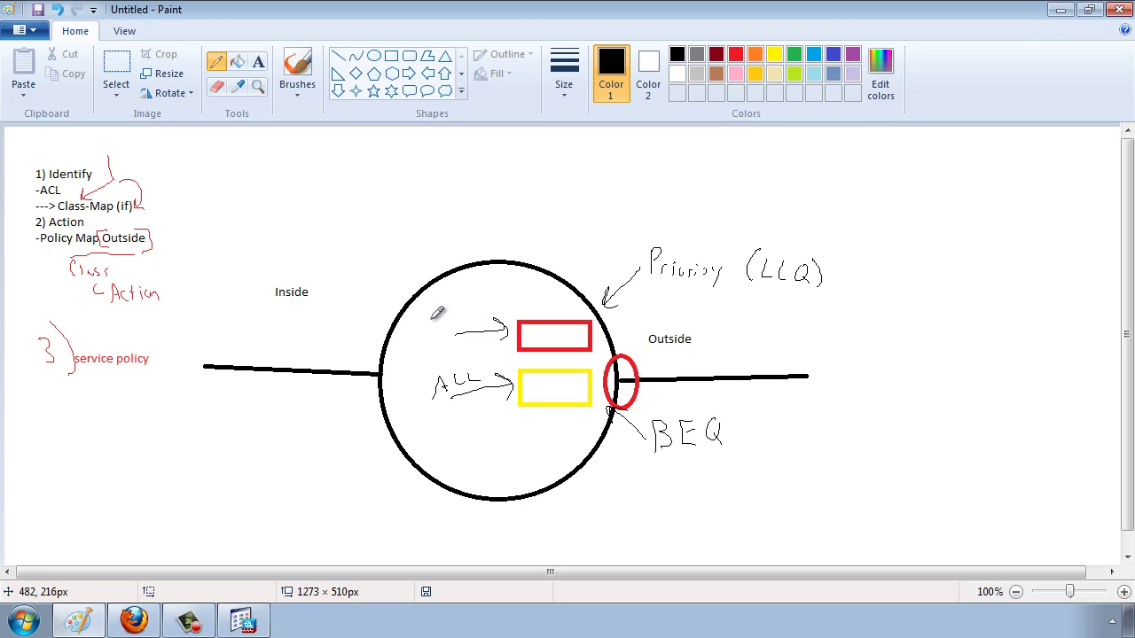
pyautogui.moveTo(443, 293)
pyautogui.mouseDown()
pyautogui.moveTo(443, 311)
pyautogui.moveTo(522, 300)
pyautogui.mouseUp()
# Step: Sketch a stick figure and envelope on the outside line, more arrows around the red rectangle, and a "VoIP" label pointing into it
pyautogui.moveTo(566, 300); pyautogui.dragTo(563, 313)
pyautogui.moveTo(678, 354); pyautogui.dragTo(651, 371)
pyautogui.moveTo(656, 358)
pyautogui.mouseDown()
pyautogui.moveTo(650, 370)
pyautogui.moveTo(724, 365)
pyautogui.moveTo(705, 364)
pyautogui.moveTo(705, 328)
pyautogui.mouseUp()
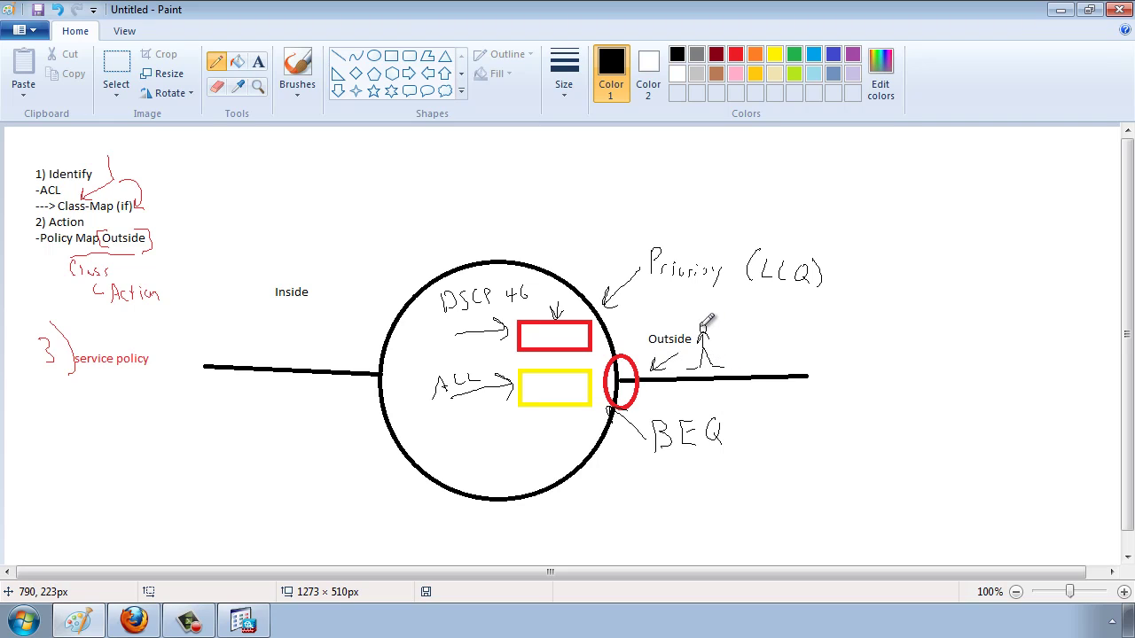
pyautogui.moveTo(612, 329); pyautogui.dragTo(601, 328)
pyautogui.moveTo(730, 353)
pyautogui.mouseDown()
pyautogui.moveTo(765, 352)
pyautogui.moveTo(744, 366)
pyautogui.moveTo(758, 357)
pyautogui.mouseUp()
pyautogui.moveTo(549, 229)
pyautogui.mouseDown()
pyautogui.moveTo(589, 248)
pyautogui.moveTo(597, 223)
pyautogui.moveTo(600, 235)
pyautogui.moveTo(572, 248)
pyautogui.moveTo(600, 246)
pyautogui.moveTo(569, 327)
pyautogui.moveTo(581, 319)
pyautogui.mouseUp()
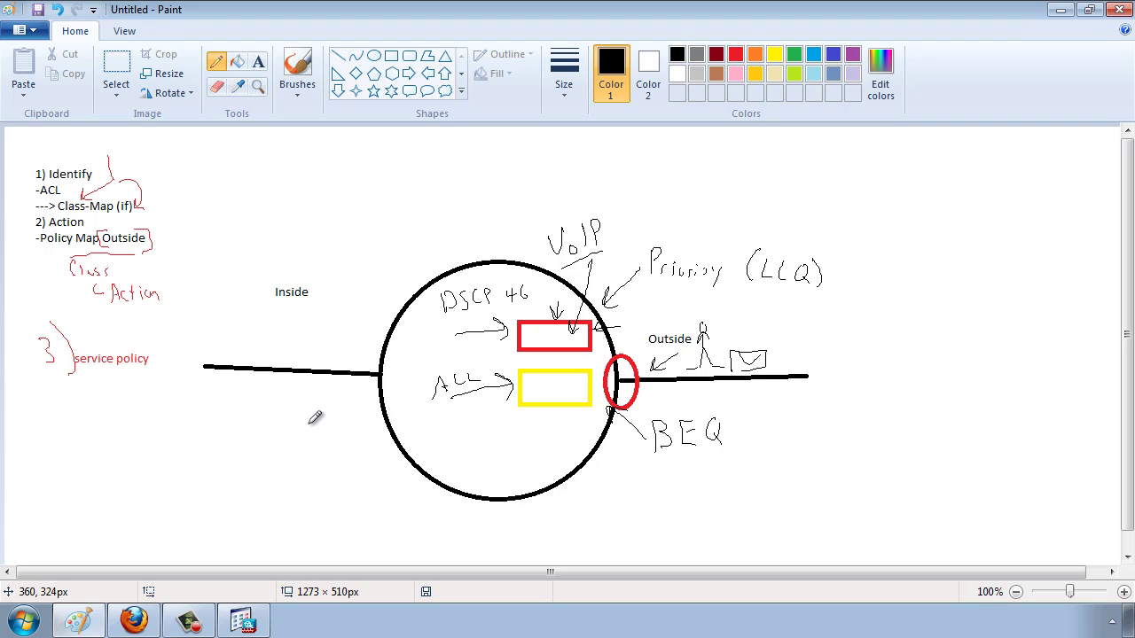
# Step: Switch back to ASDM, finish the outside-class1 priority rule and apply the configuration to preview its CLI commands
pyautogui.click(245, 623)
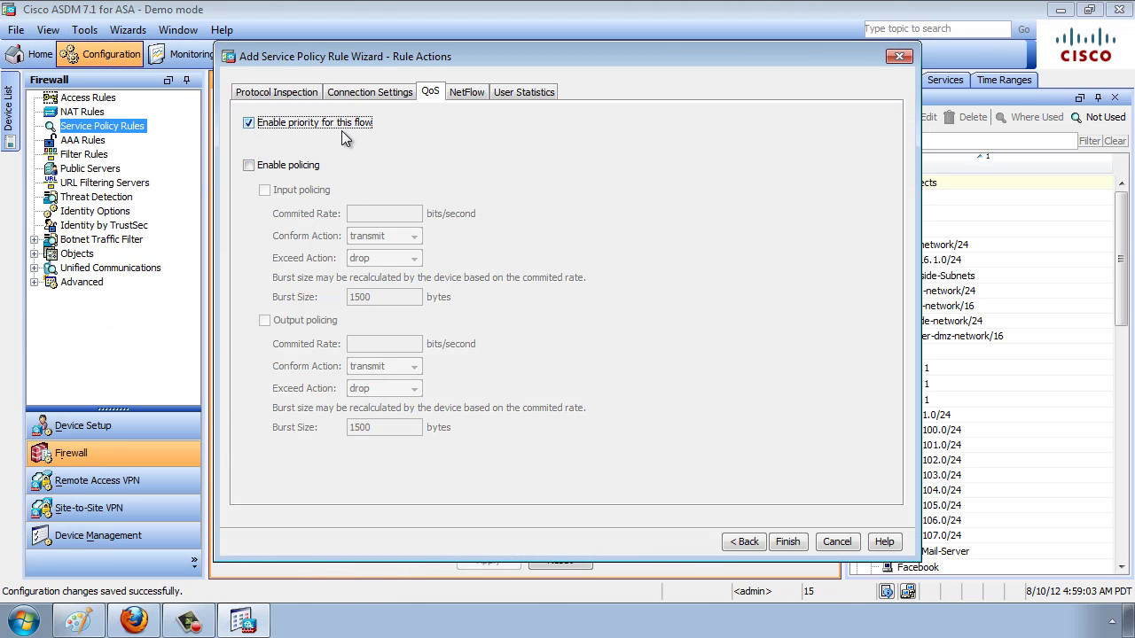
pyautogui.click(788, 542)
pyautogui.click(484, 558)
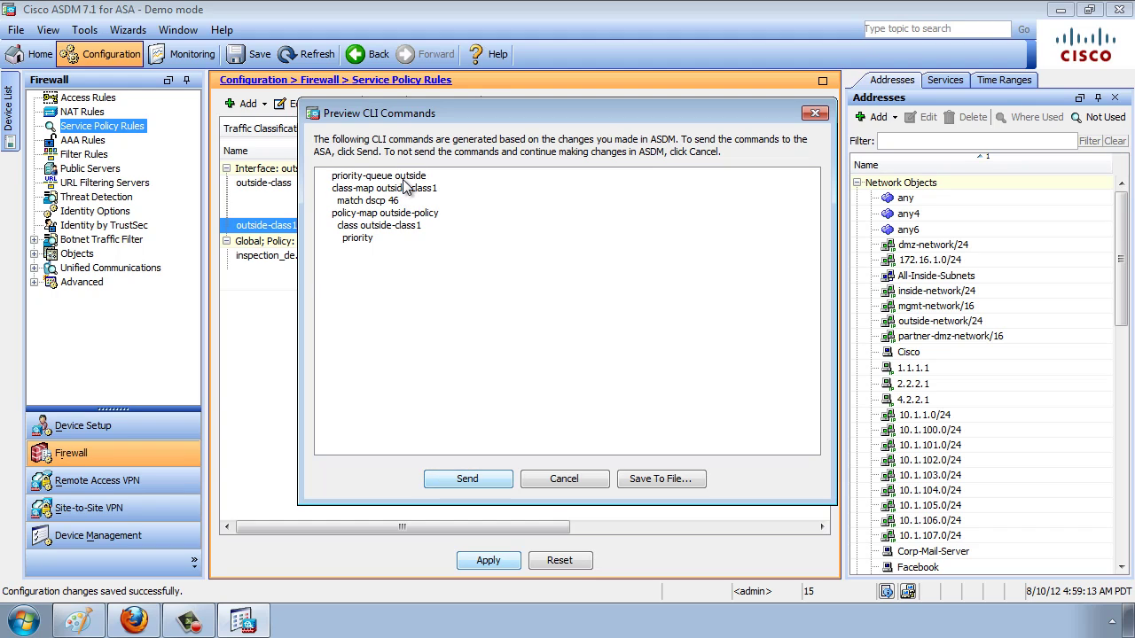
# Step: Check the previewed class-map, DSCP match and priority commands against the Paint diagram, and send them to the ASA
pyautogui.click(89, 625)
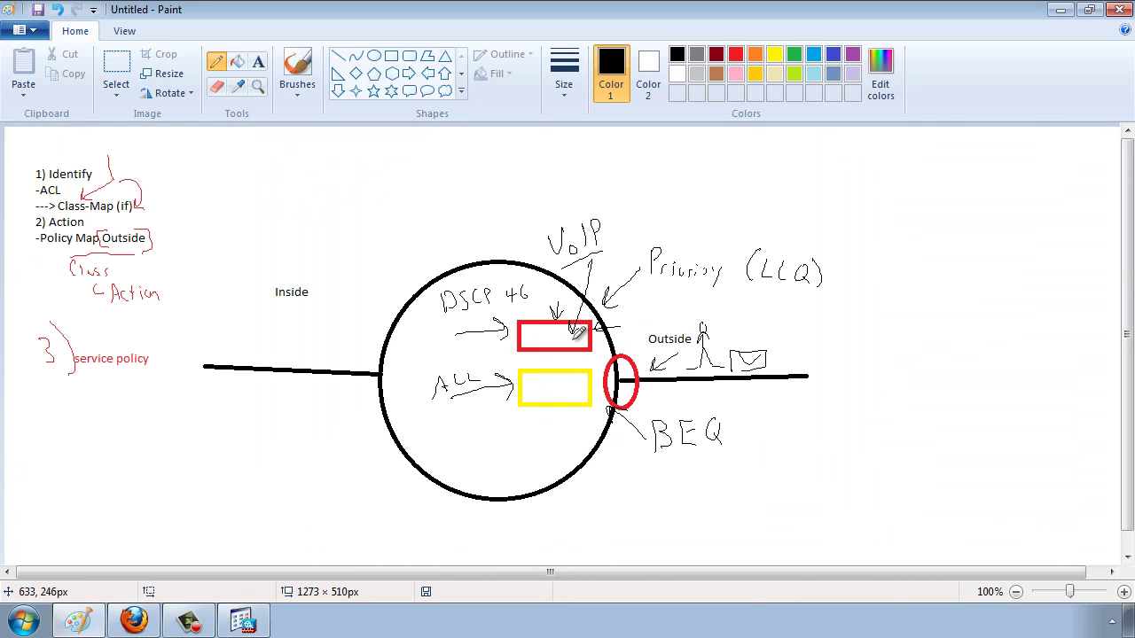
pyautogui.click(1060, 9)
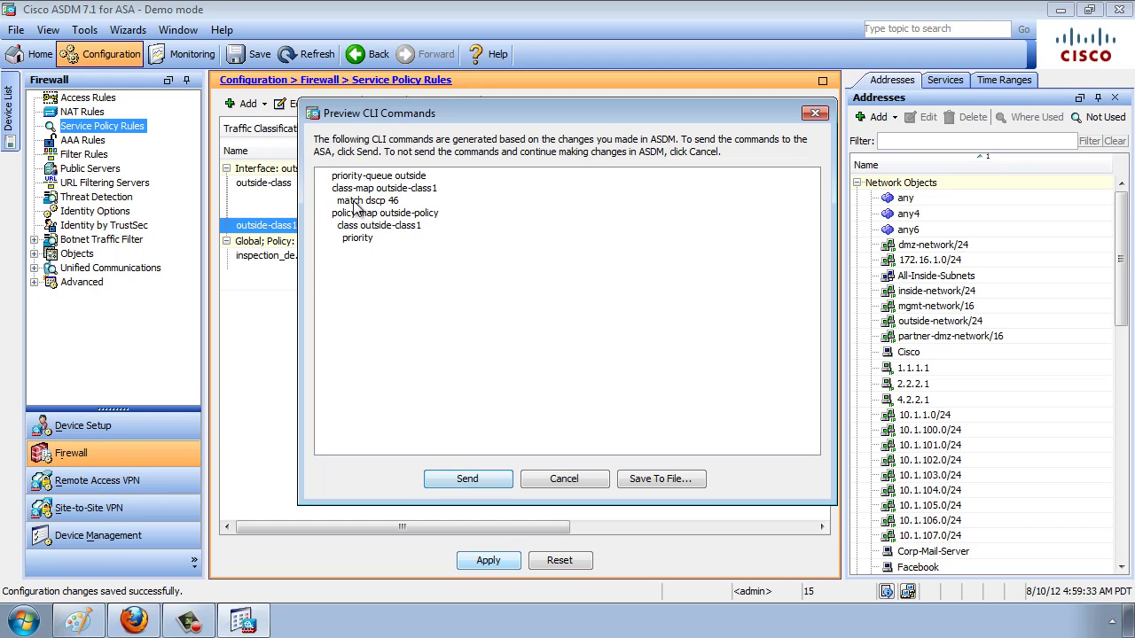
pyautogui.moveTo(386, 201); pyautogui.dragTo(443, 196)
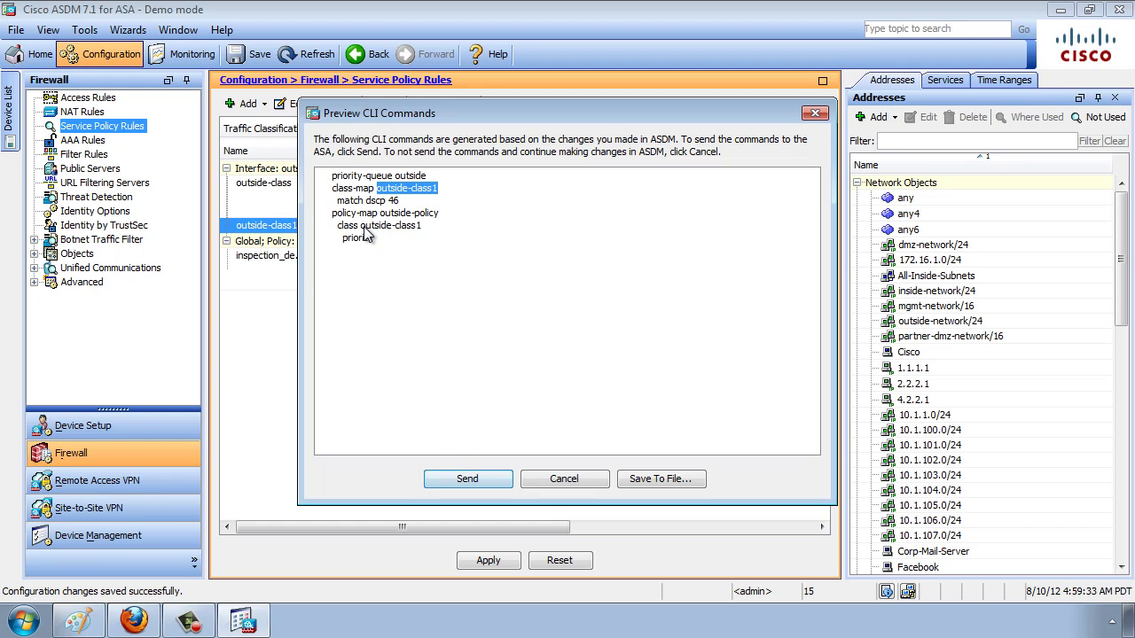
pyautogui.moveTo(362, 226); pyautogui.dragTo(435, 227)
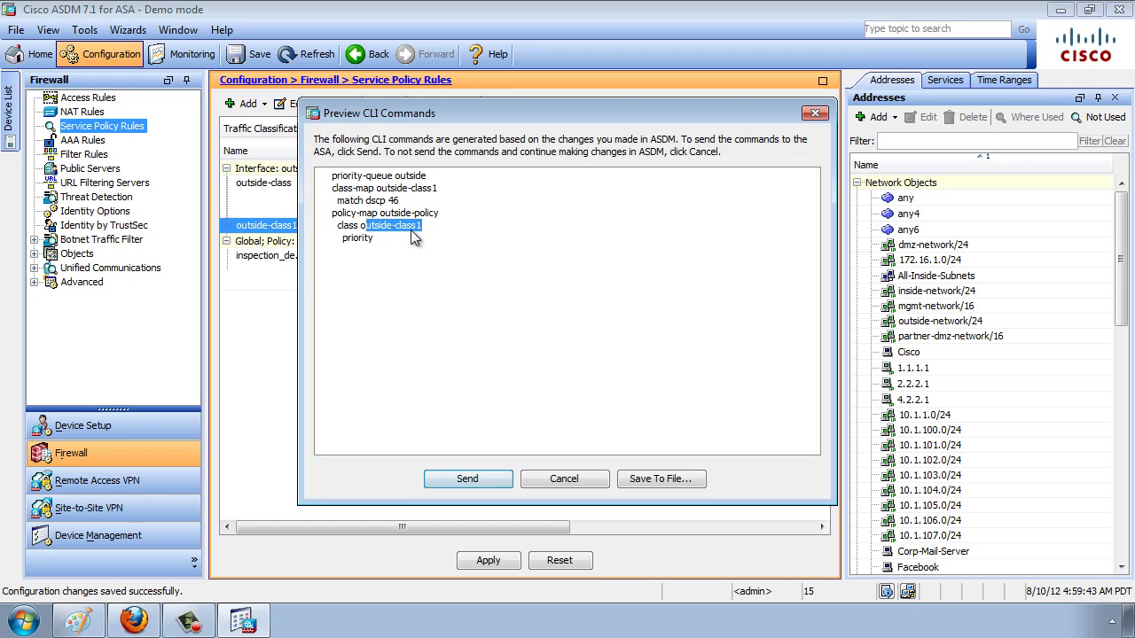
pyautogui.doubleClick(393, 202)
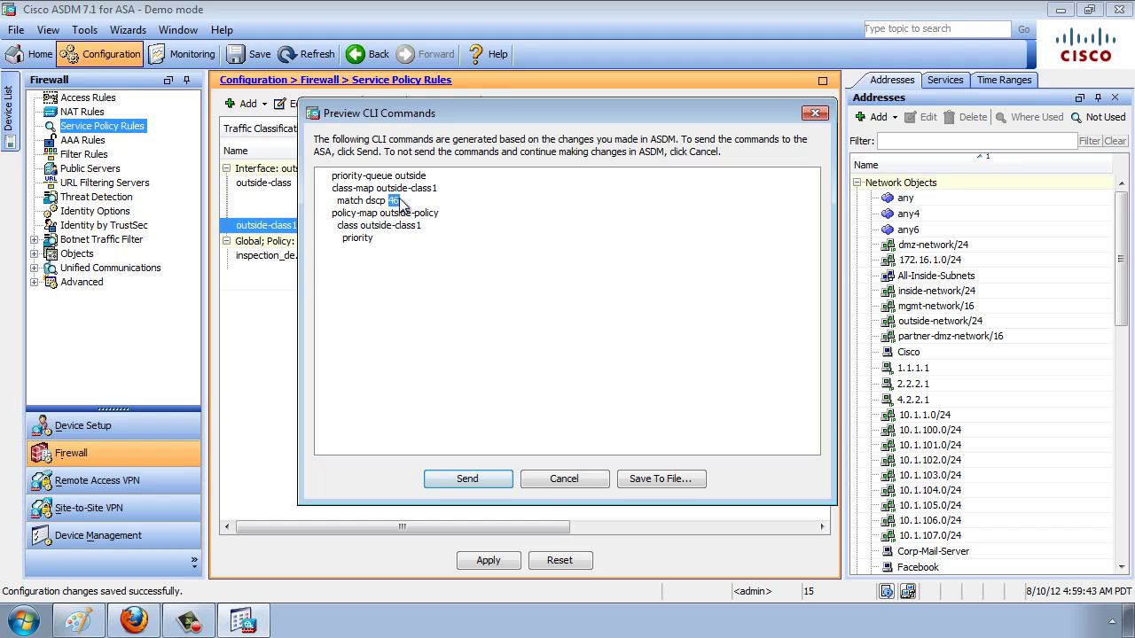
pyautogui.moveTo(373, 237); pyautogui.dragTo(345, 240)
pyautogui.click(494, 481)
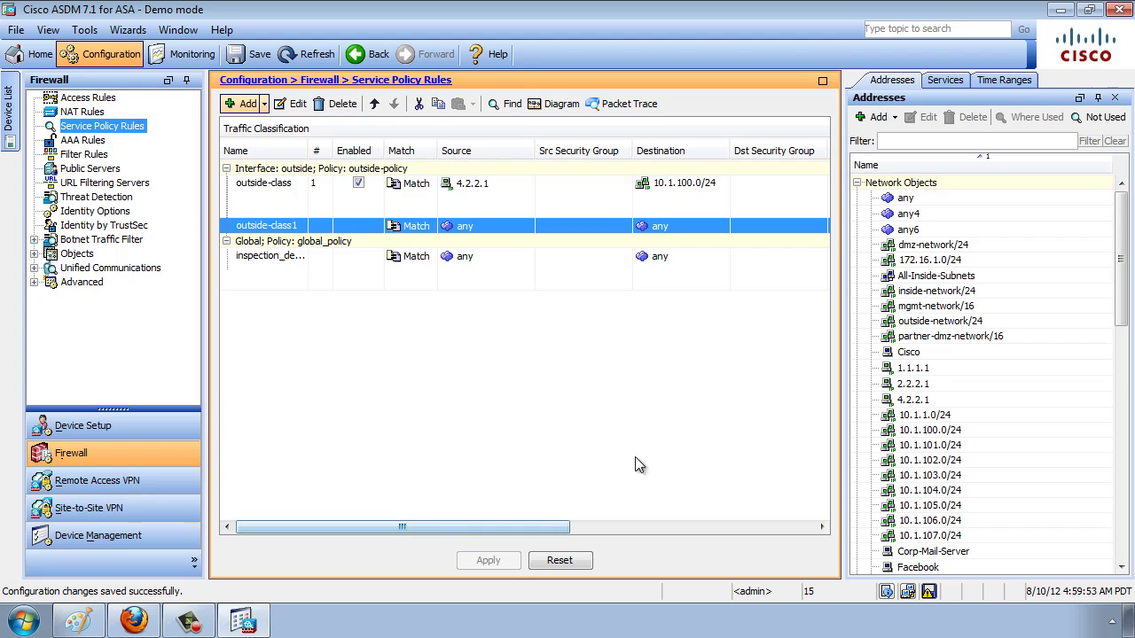
# Step: Compare the outside-class and outside-class1 rules by their source, destination, service and rule actions in the service policy table
pyautogui.click(548, 203)
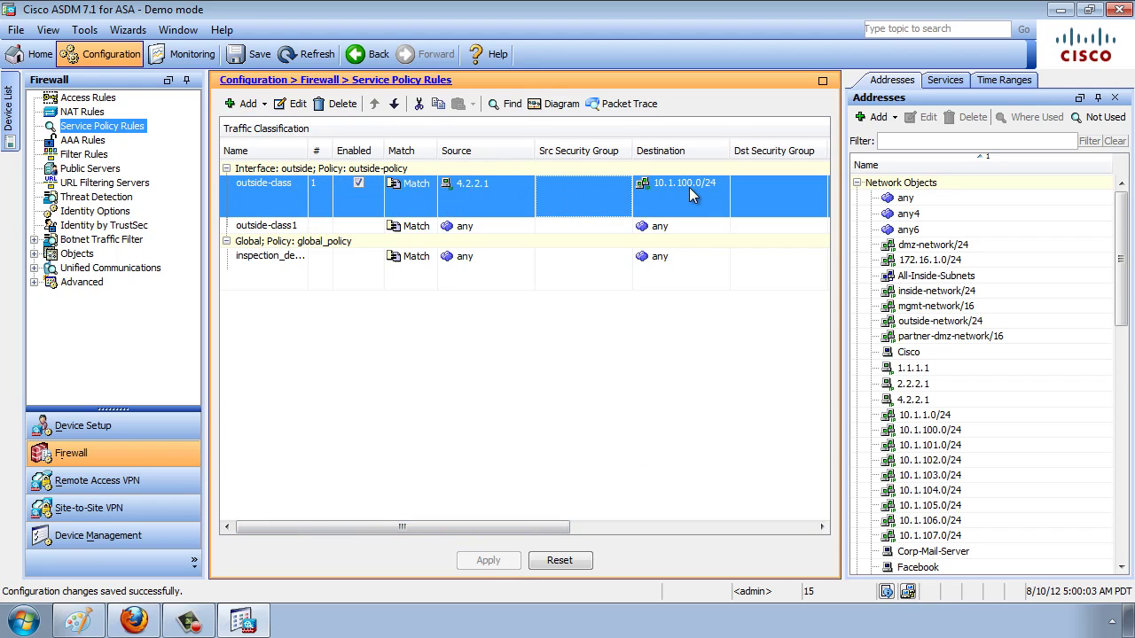
pyautogui.click(472, 227)
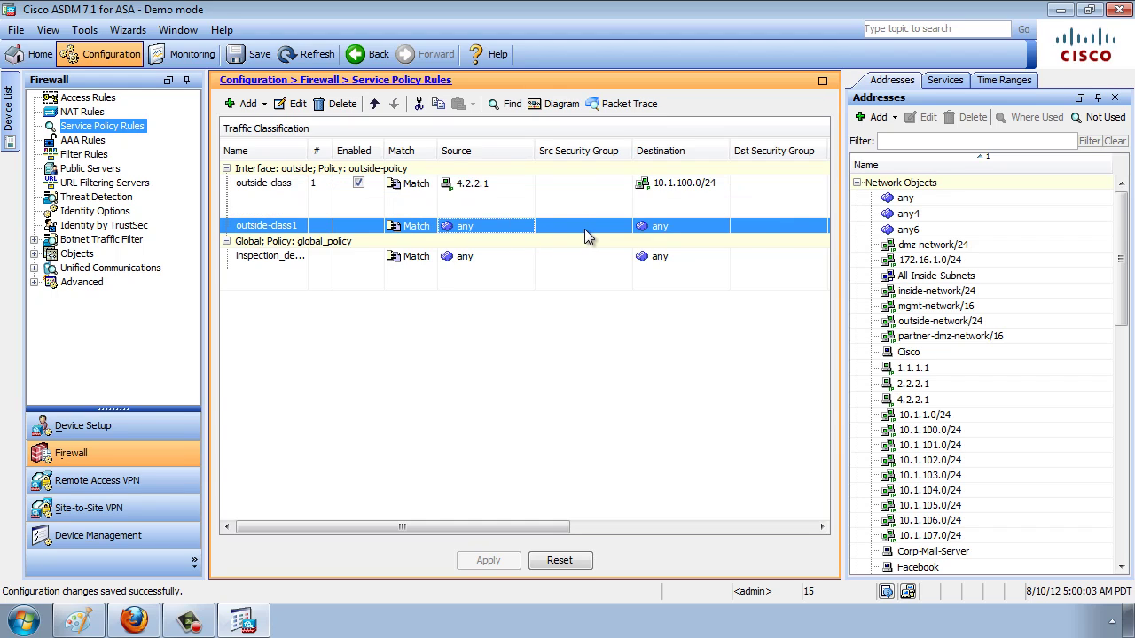
pyautogui.moveTo(537, 521); pyautogui.dragTo(693, 534)
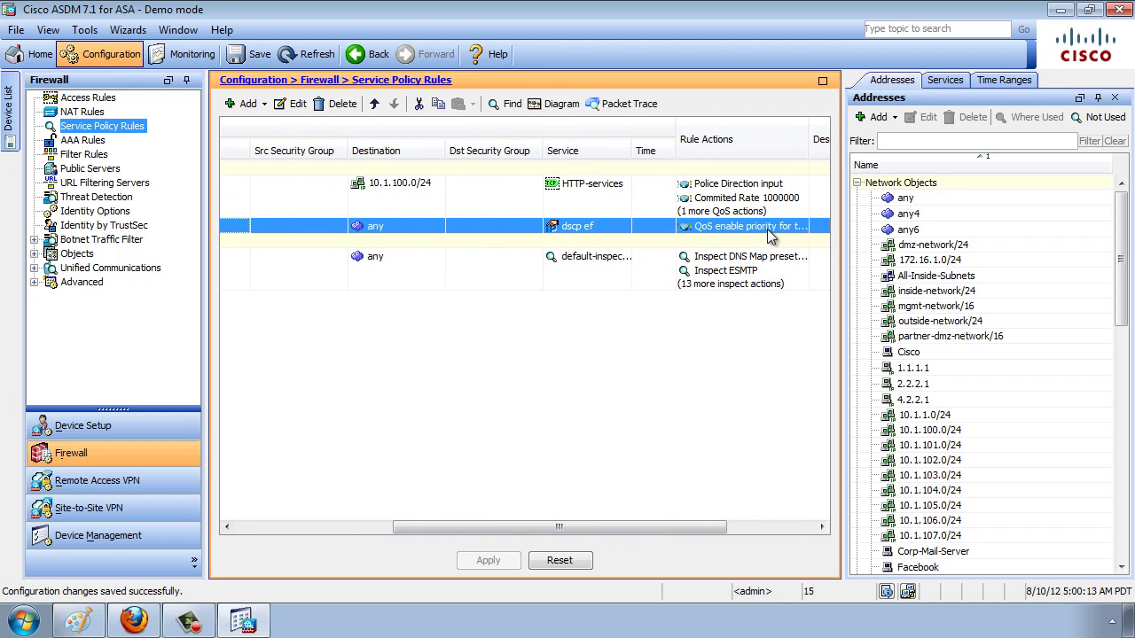
pyautogui.click(760, 188)
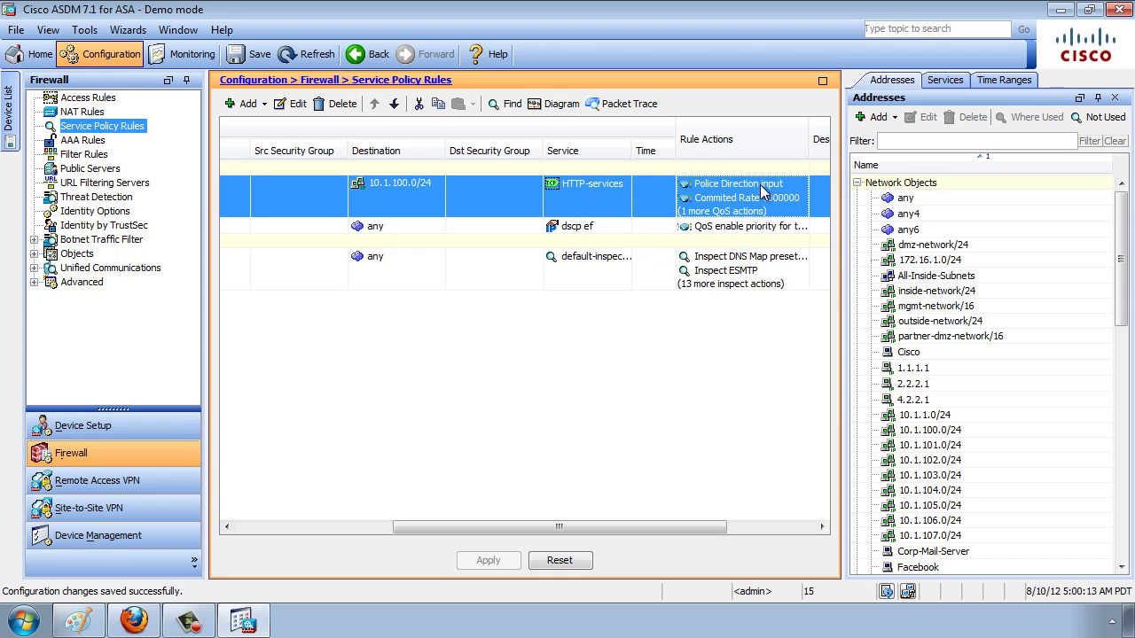
pyautogui.click(758, 232)
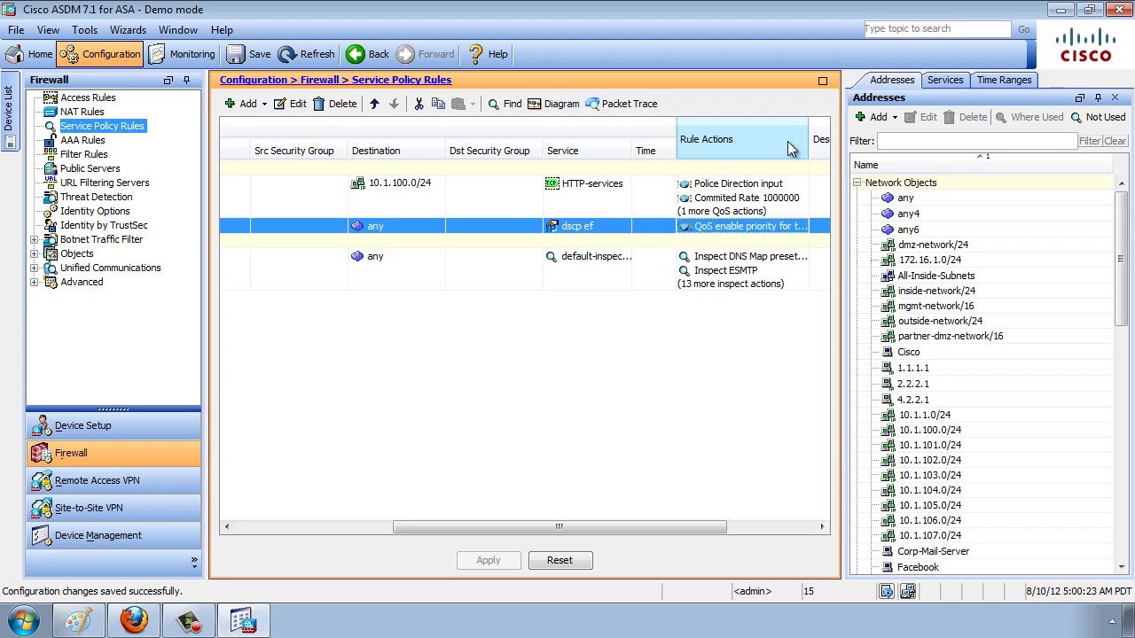
pyautogui.moveTo(261, 625)
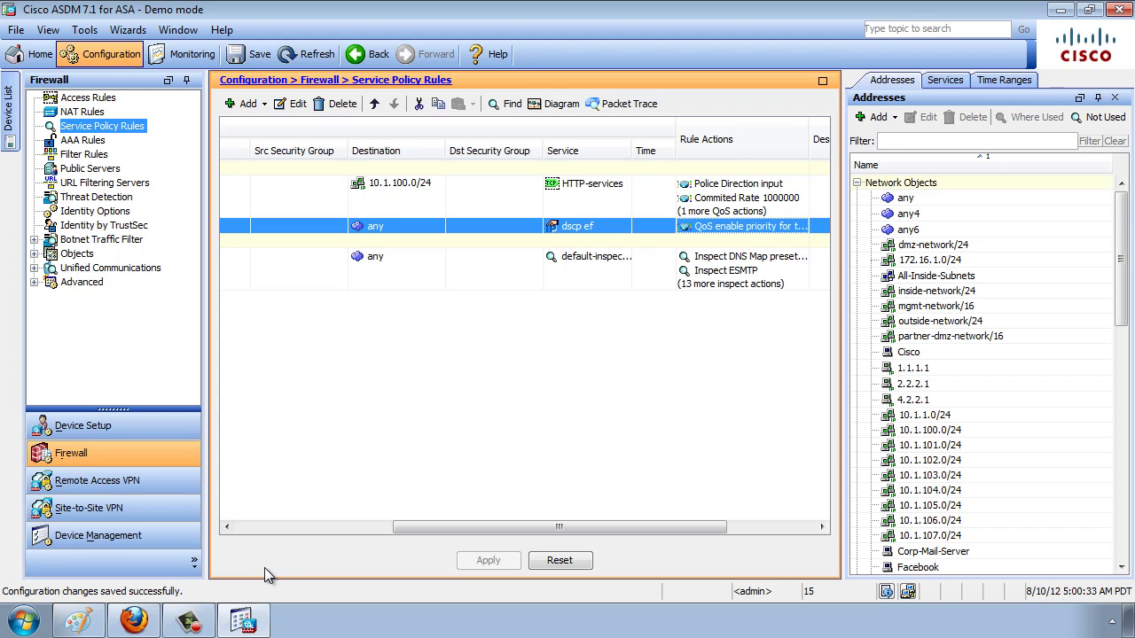
pyautogui.click(78, 620)
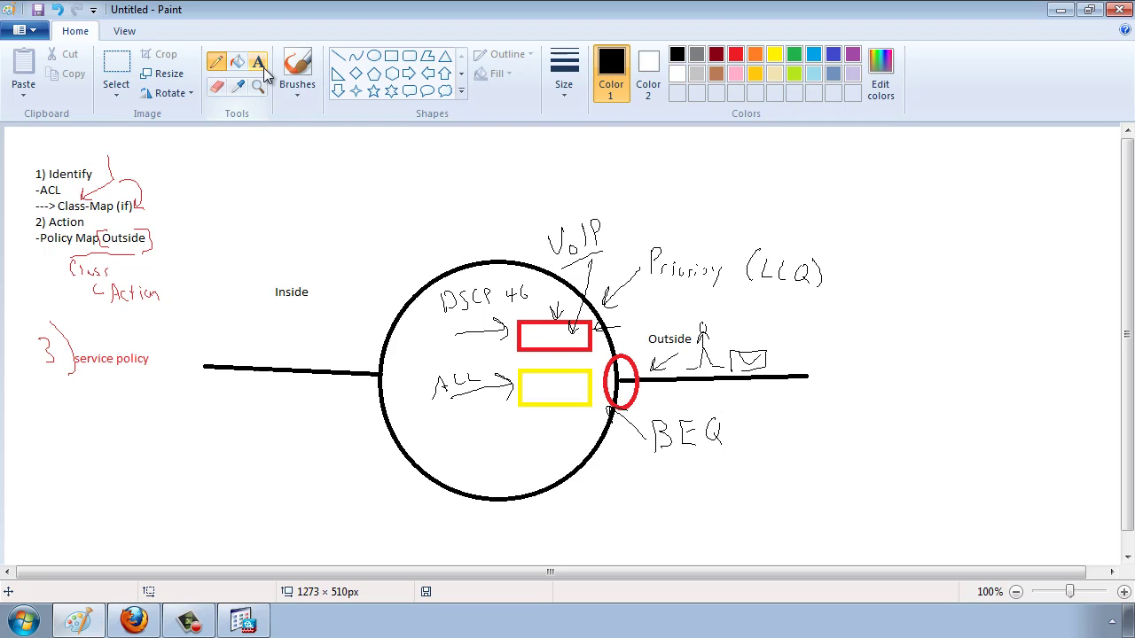
pyautogui.click(241, 624)
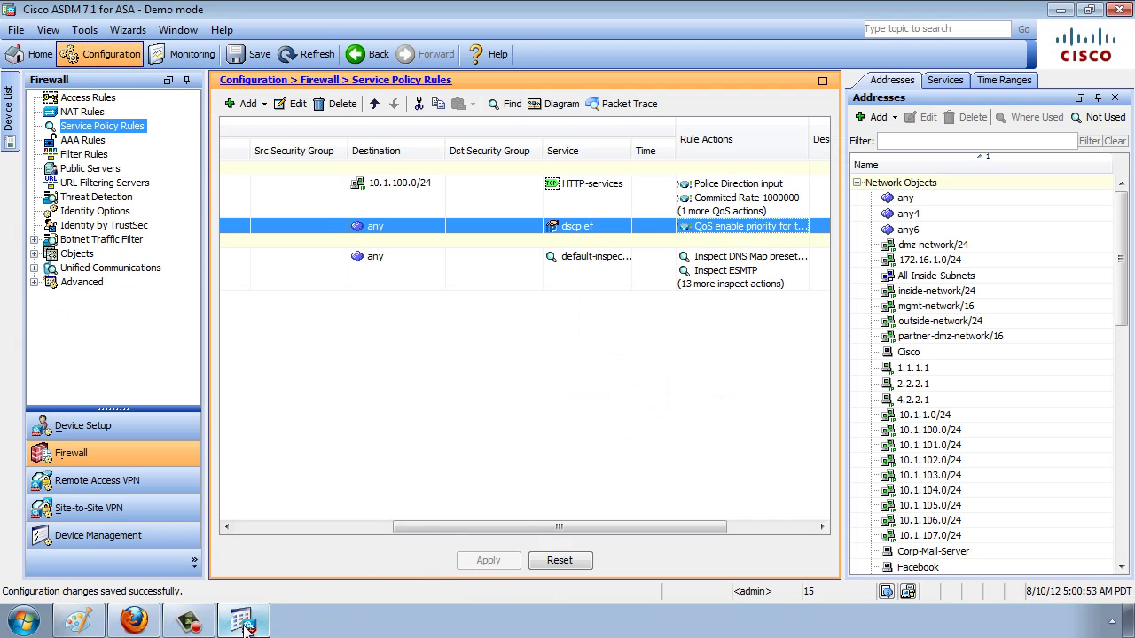
# Step: Begin a new service policy rule on the outside interface's outside-policy, with new traffic class outside-class2 matching Source and Destination IP Address (uses ACL)
pyautogui.click(263, 105)
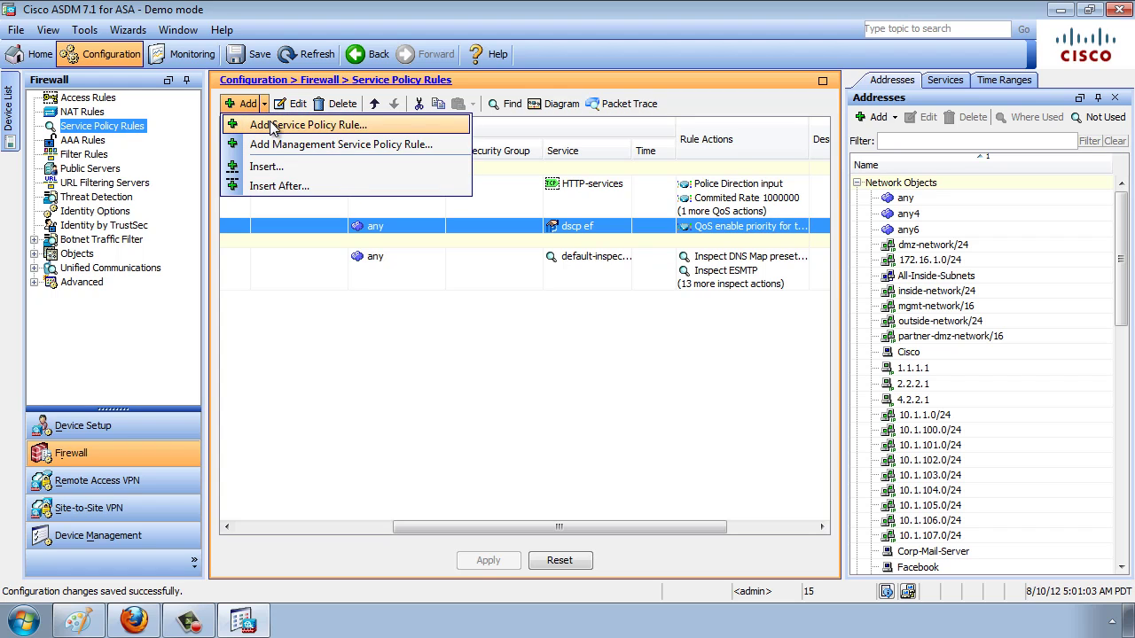
pyautogui.click(282, 128)
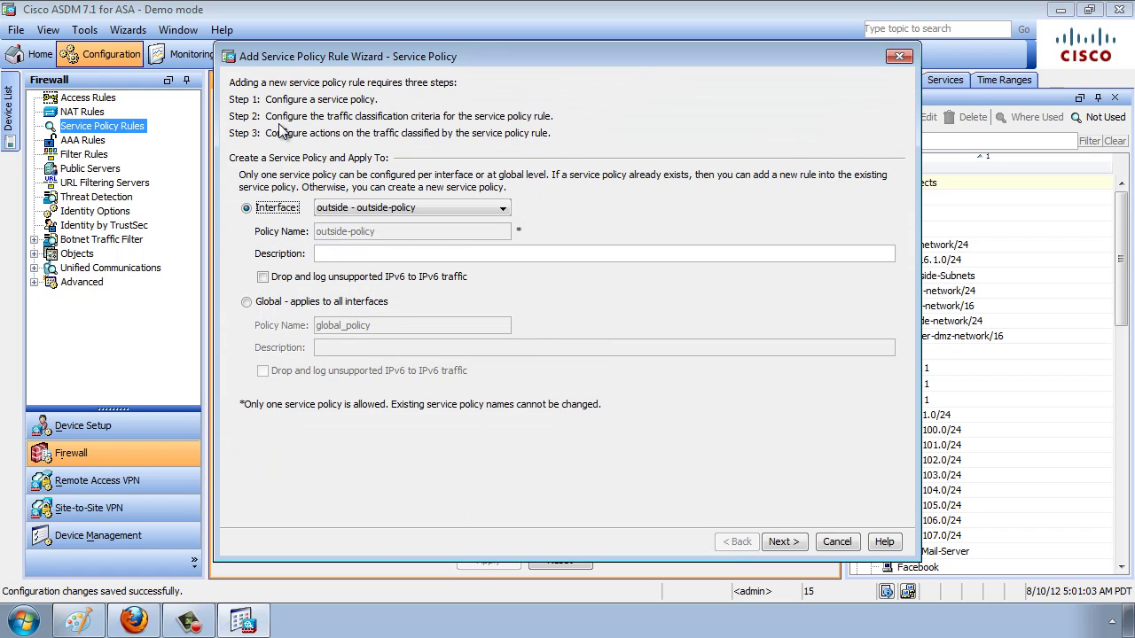
pyautogui.click(784, 541)
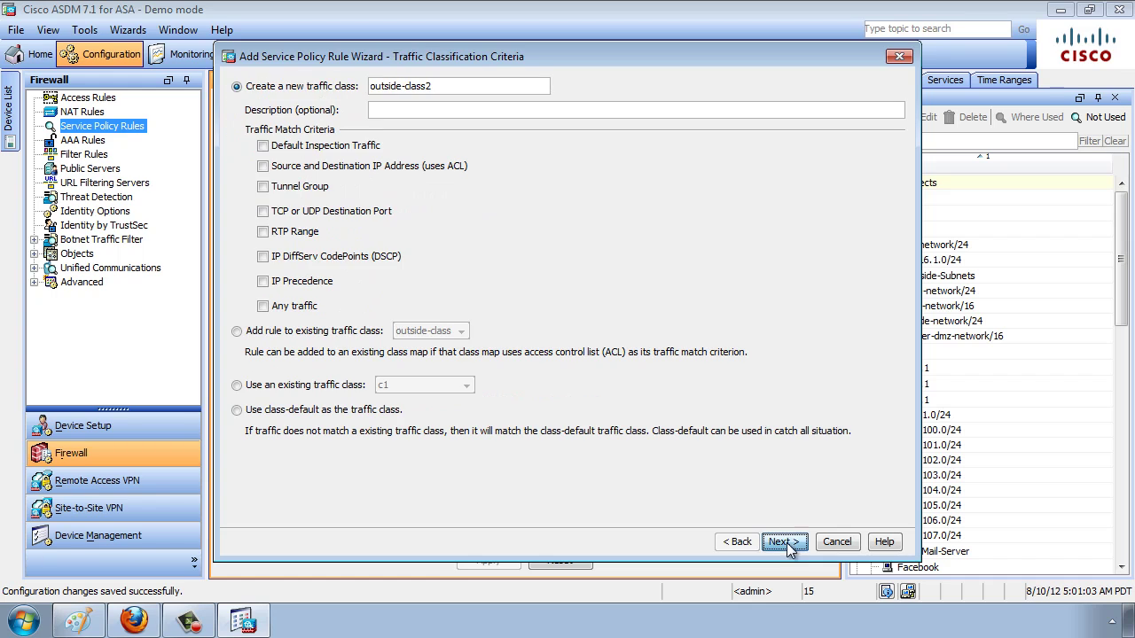
pyautogui.click(361, 168)
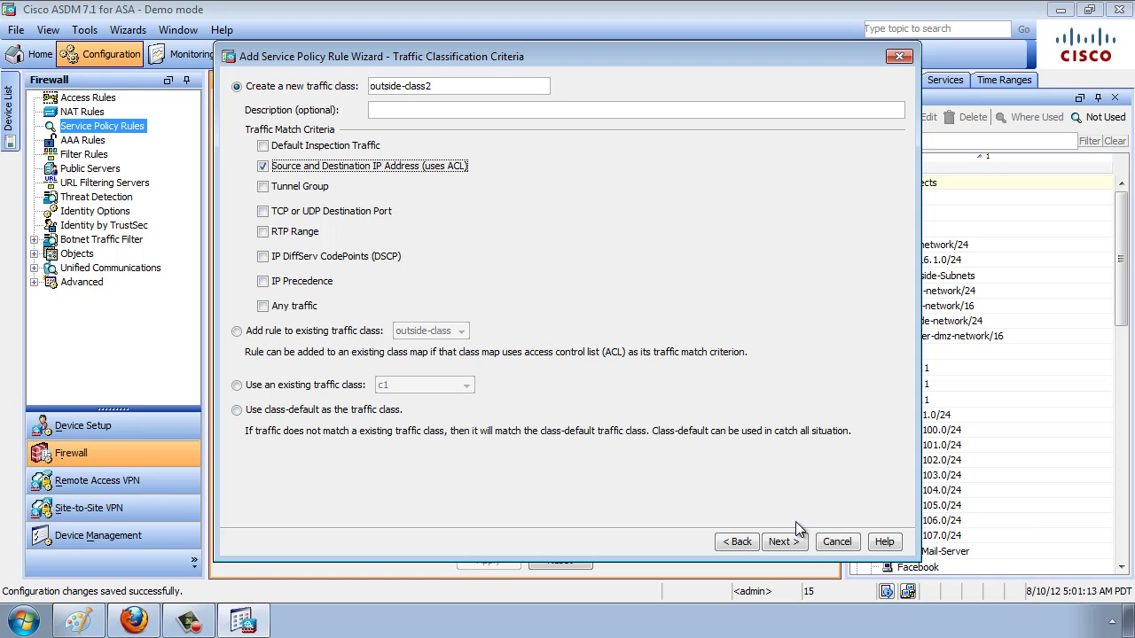
pyautogui.click(801, 546)
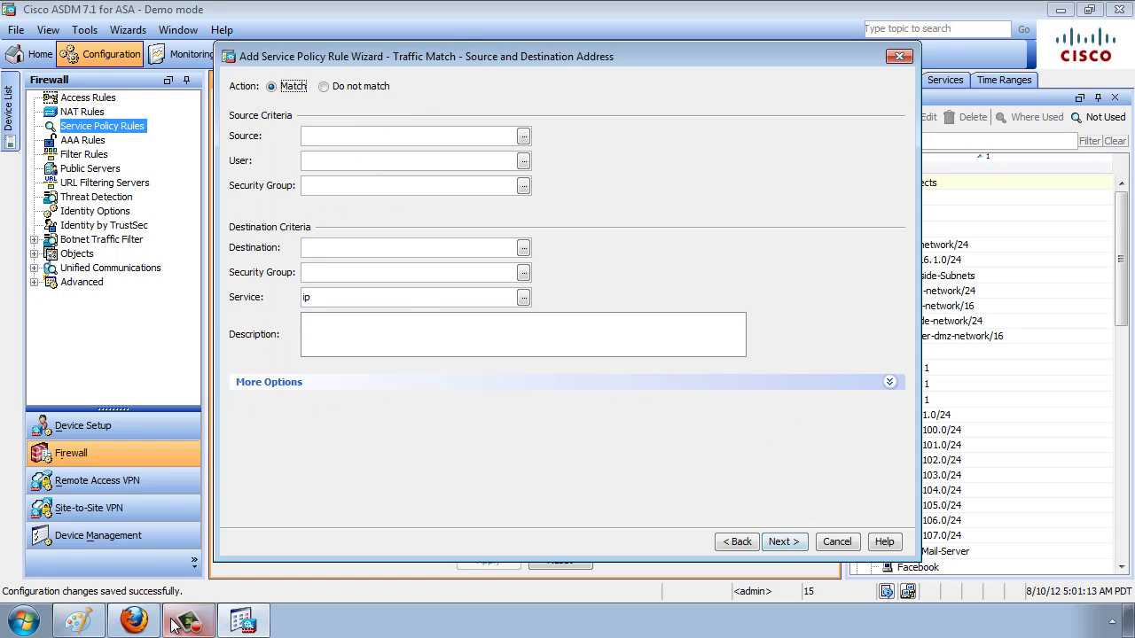
# Step: Switch to Paint and draw a black server rectangle about 114 × 156 px beyond Outside, with an arrow from "80" to a question mark near Inside
pyautogui.click(99, 625)
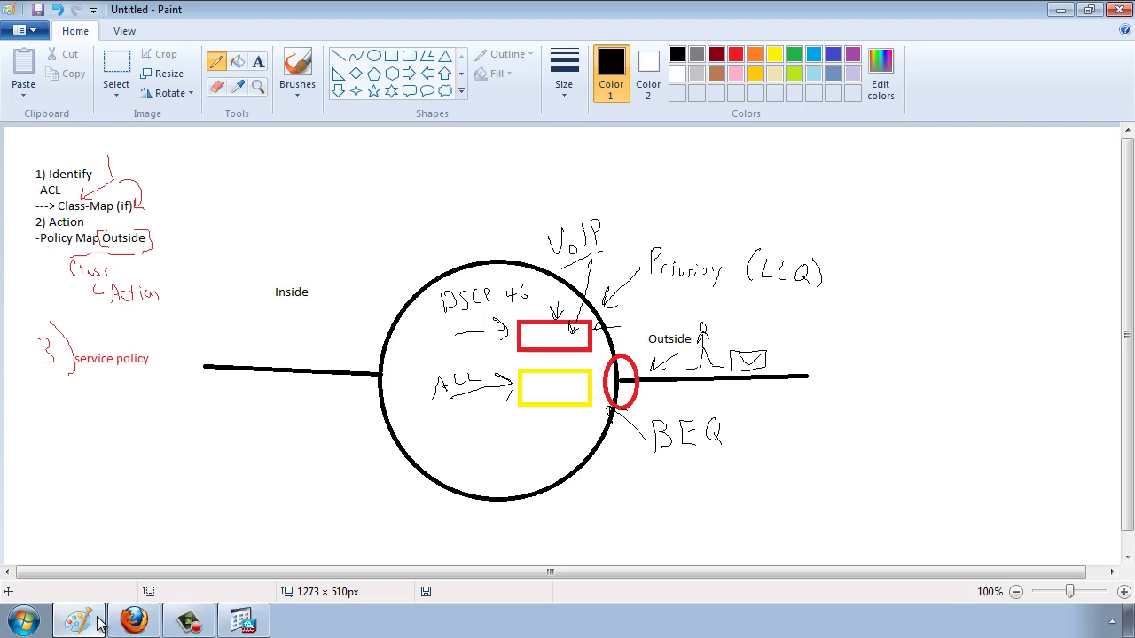
pyautogui.click(391, 55)
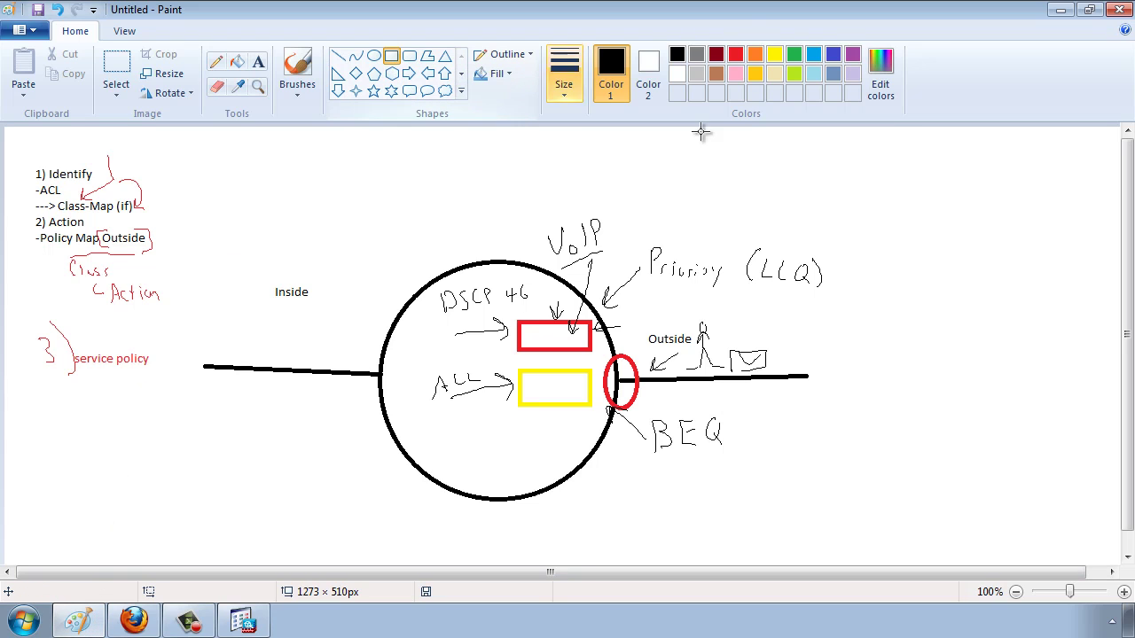
pyautogui.moveTo(937, 185)
pyautogui.mouseDown()
pyautogui.moveTo(940, 216)
pyautogui.moveTo(1038, 323)
pyautogui.mouseUp()
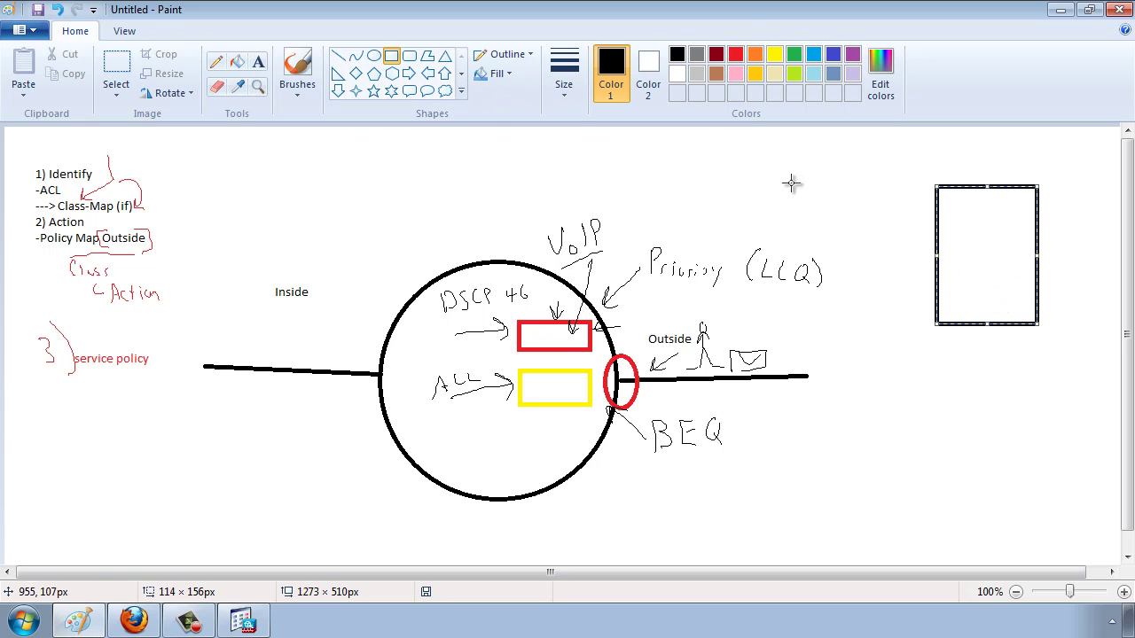
pyautogui.click(215, 60)
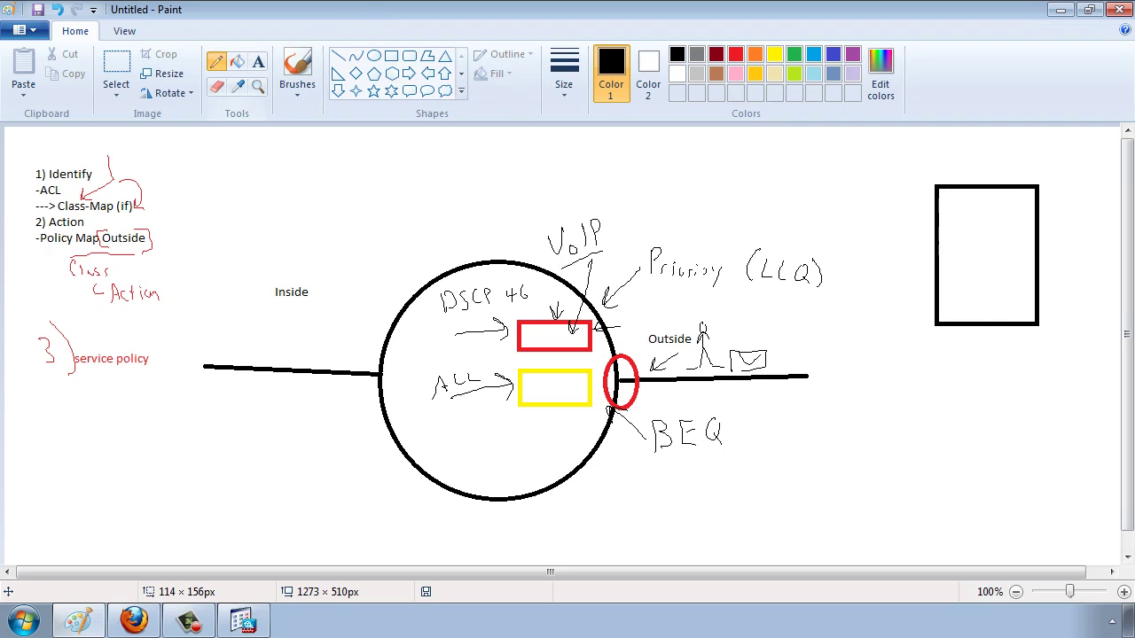
pyautogui.moveTo(894, 213)
pyautogui.mouseDown()
pyautogui.moveTo(890, 236)
pyautogui.moveTo(911, 218)
pyautogui.moveTo(372, 233)
pyautogui.mouseUp()
pyautogui.moveTo(373, 233)
pyautogui.mouseDown()
pyautogui.moveTo(390, 218)
pyautogui.moveTo(393, 242)
pyautogui.mouseUp()
pyautogui.moveTo(332, 209); pyautogui.dragTo(352, 255)
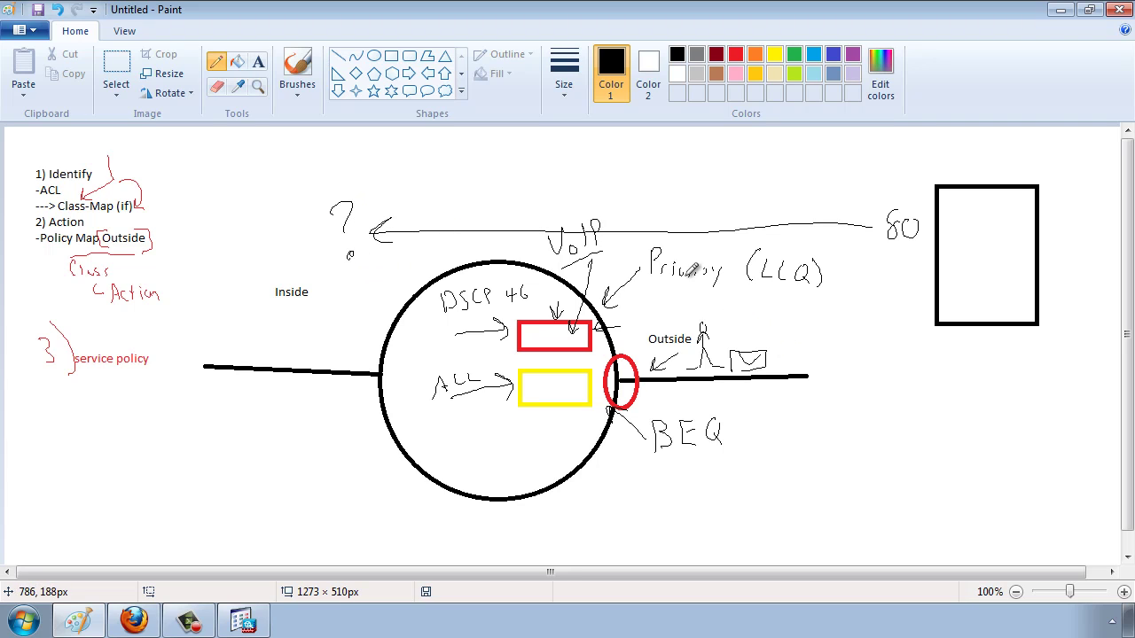
# Step: Sketch a curved request arrow toward the server labelled GET with a blank line, and mark the return arrow with an underlined "4GB ISO" note
pyautogui.moveTo(294, 203)
pyautogui.mouseDown()
pyautogui.moveTo(443, 147)
pyautogui.moveTo(717, 161)
pyautogui.moveTo(839, 200)
pyautogui.moveTo(826, 205)
pyautogui.mouseUp()
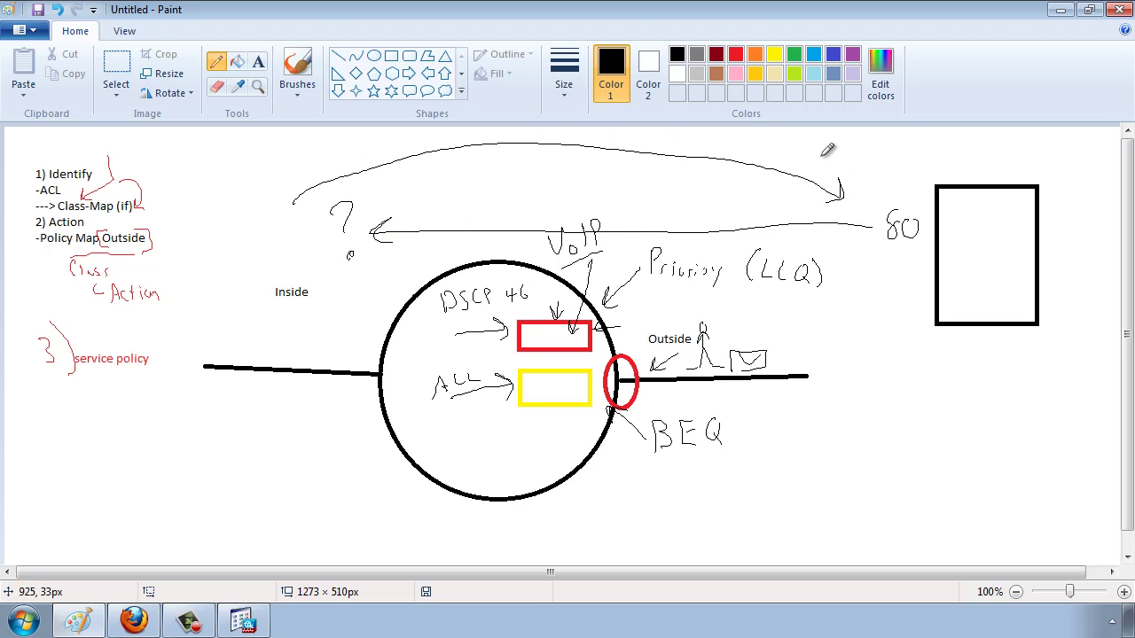
pyautogui.moveTo(827, 144)
pyautogui.mouseDown()
pyautogui.moveTo(829, 157)
pyautogui.moveTo(861, 145)
pyautogui.moveTo(1020, 160)
pyautogui.mouseUp()
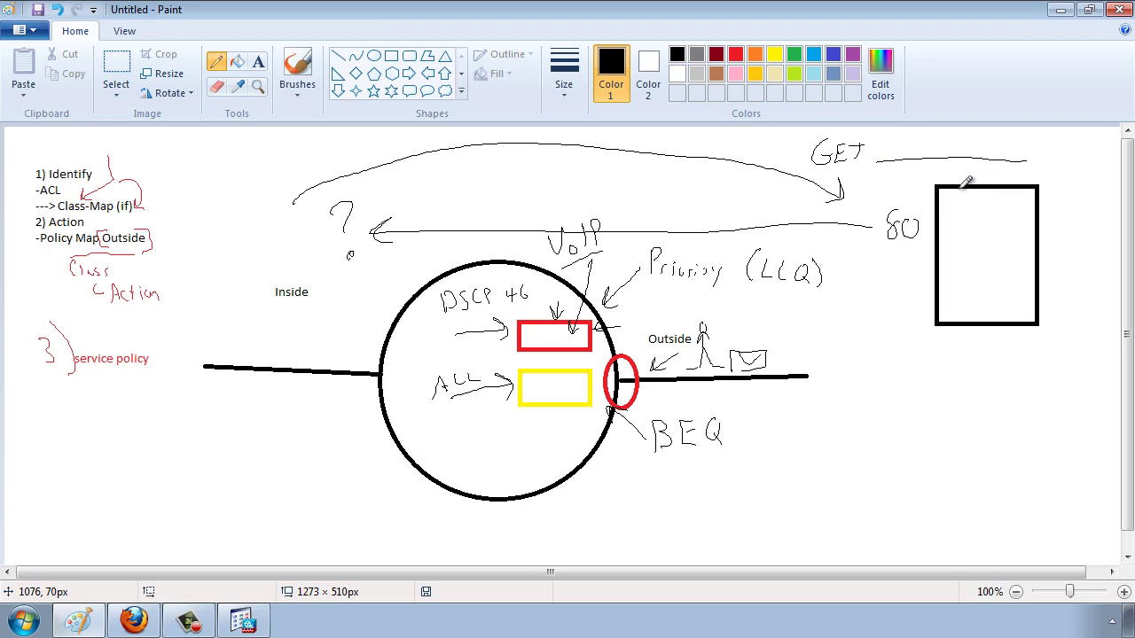
pyautogui.moveTo(870, 277); pyautogui.dragTo(861, 245)
pyautogui.moveTo(856, 264)
pyautogui.mouseDown()
pyautogui.moveTo(859, 243)
pyautogui.moveTo(856, 253)
pyautogui.mouseUp()
pyautogui.moveTo(857, 308)
pyautogui.mouseDown()
pyautogui.moveTo(871, 295)
pyautogui.moveTo(885, 316)
pyautogui.moveTo(925, 297)
pyautogui.moveTo(931, 322)
pyautogui.mouseUp()
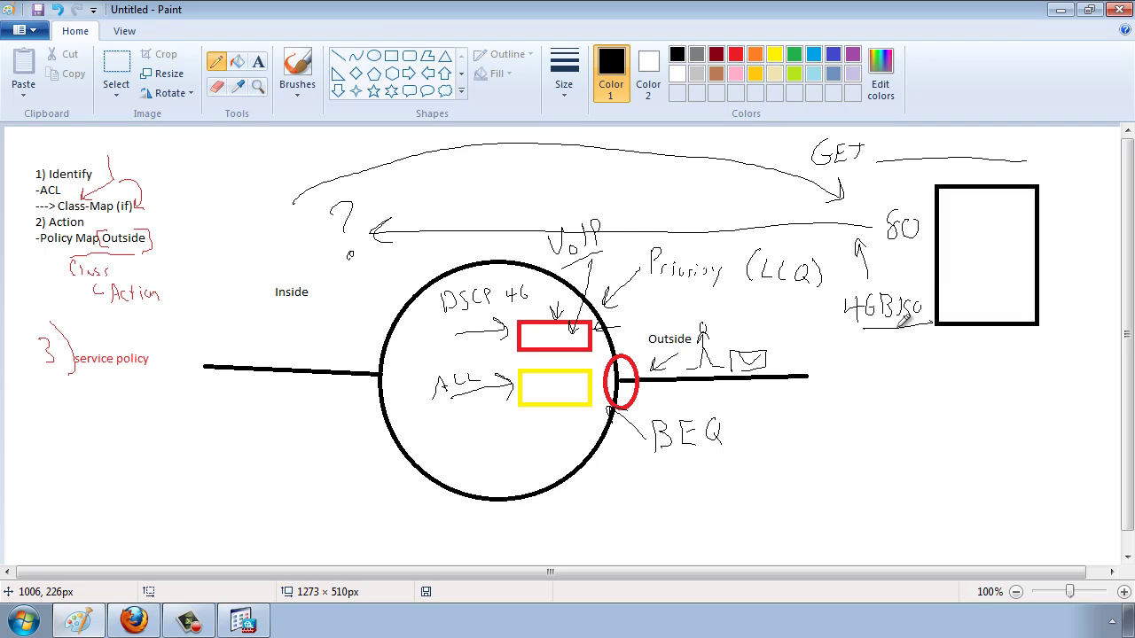
# Step: Switch back to ASDM and set both the source and the destination of the traffic match to any
pyautogui.click(244, 620)
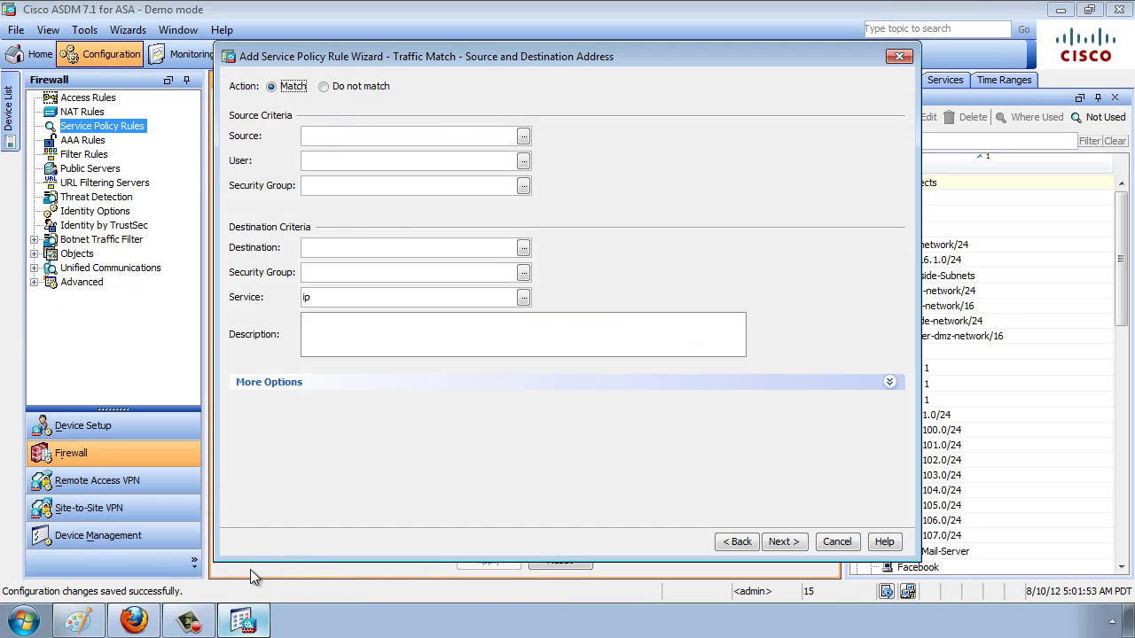
pyautogui.click(494, 136)
pyautogui.write('any')
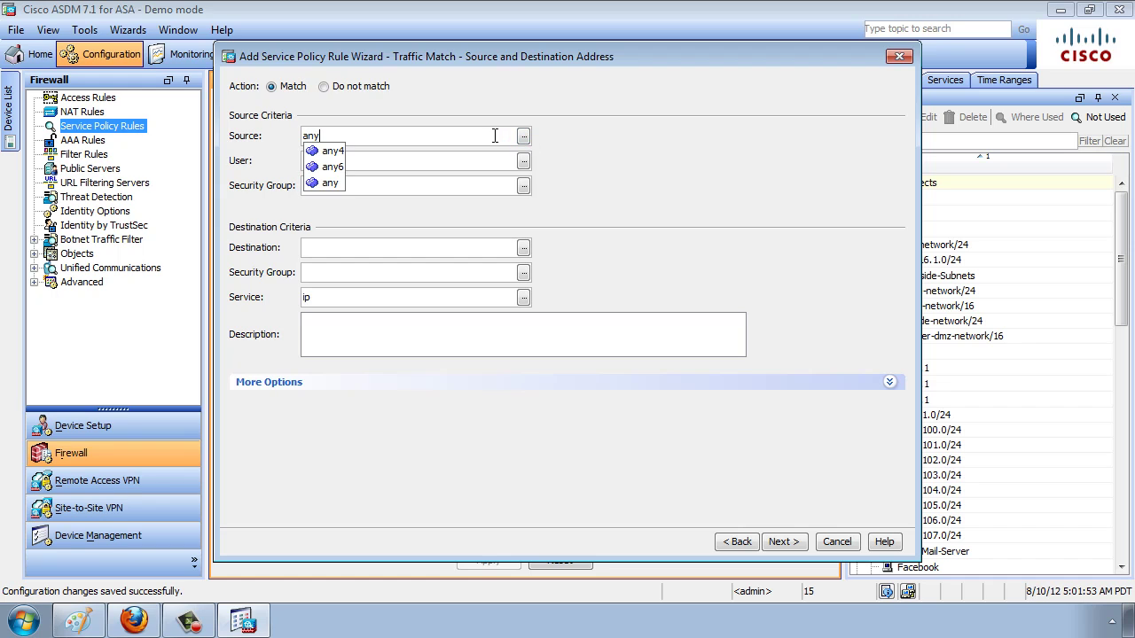
pyautogui.click(335, 247)
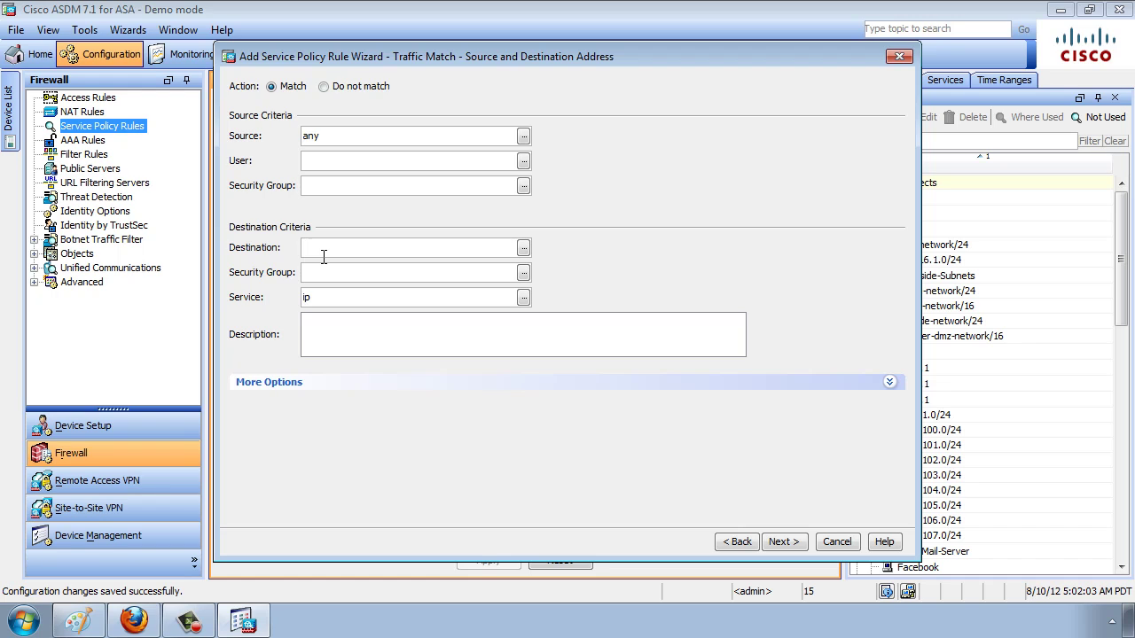
pyautogui.write('any')
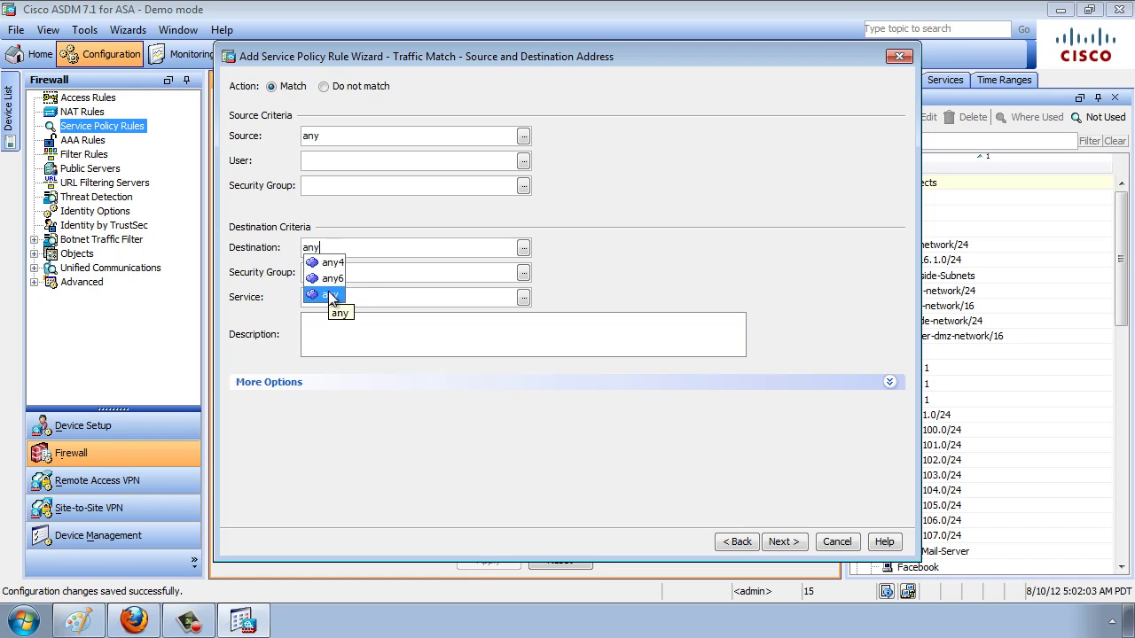
pyautogui.click(331, 295)
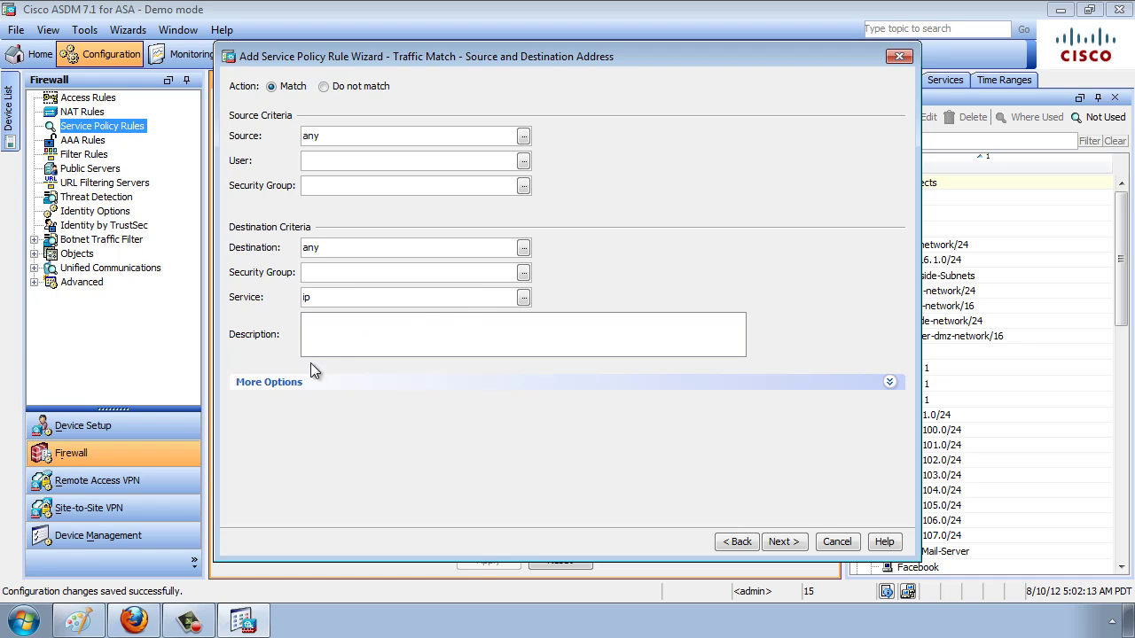
# Step: Expand the additional match options and choose tcp as the service for the traffic match
pyautogui.click(291, 382)
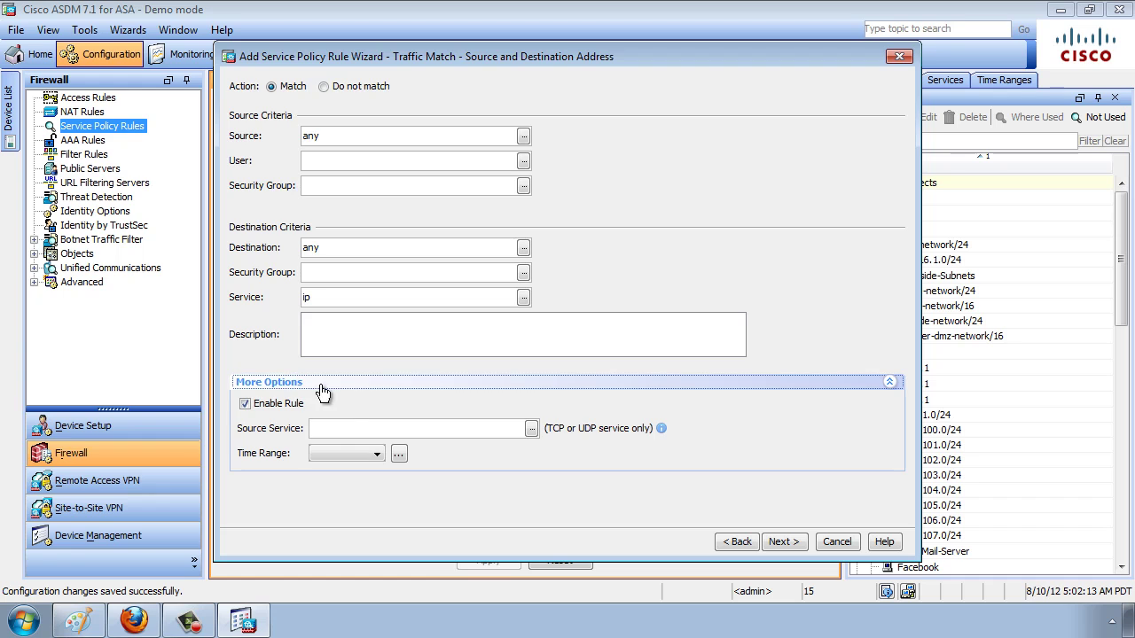
pyautogui.click(523, 298)
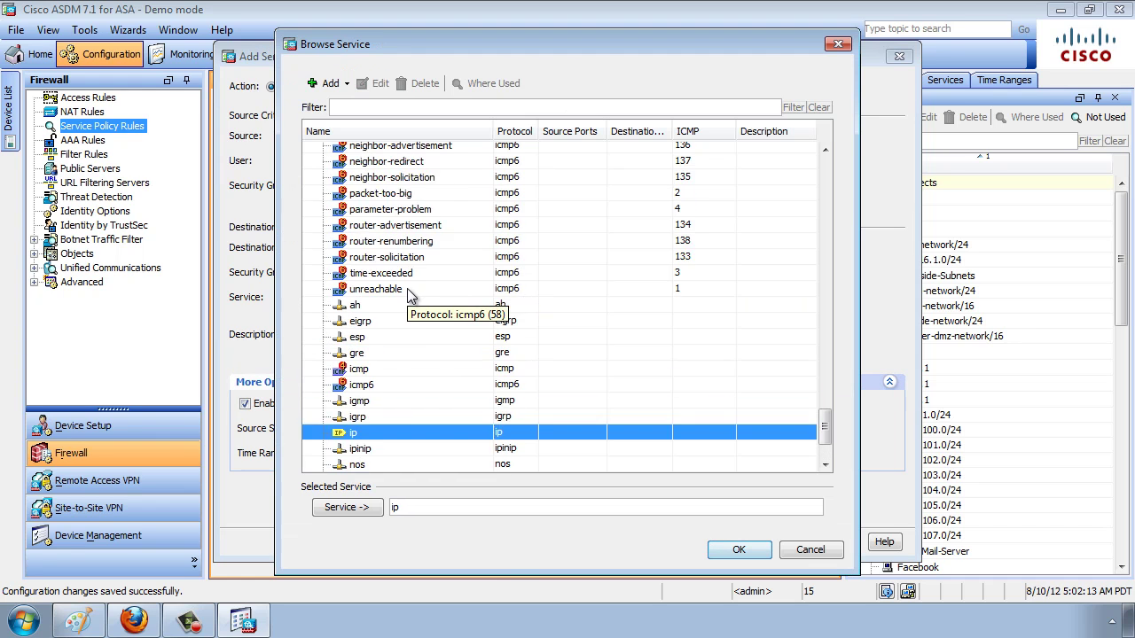
pyautogui.scroll(15, 407, 288)
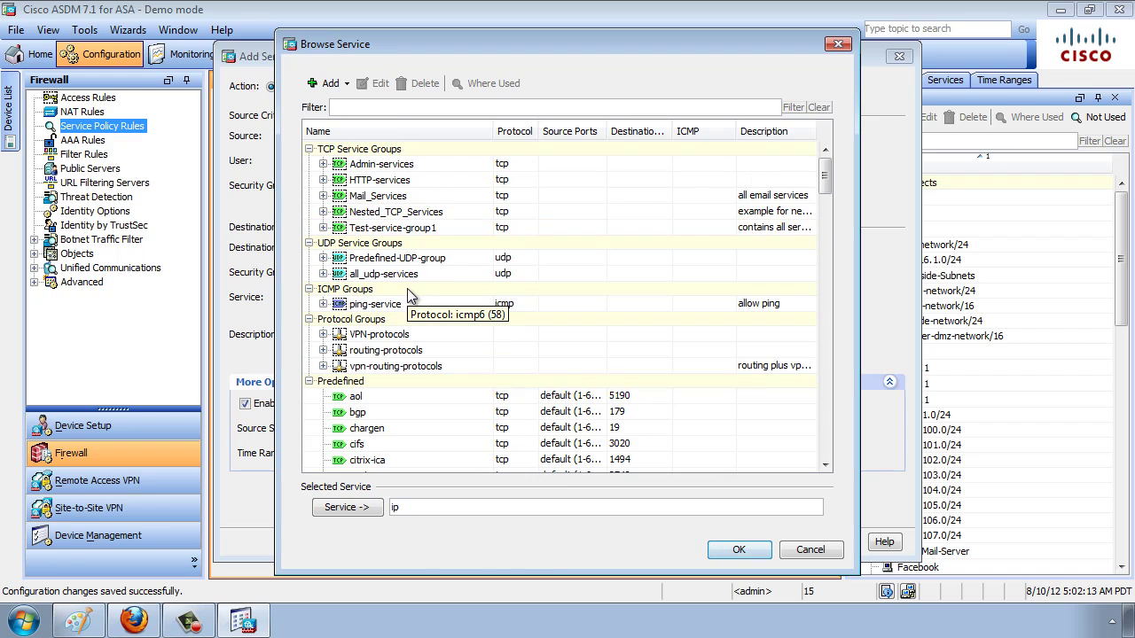
pyautogui.scroll(-10, 444, 275)
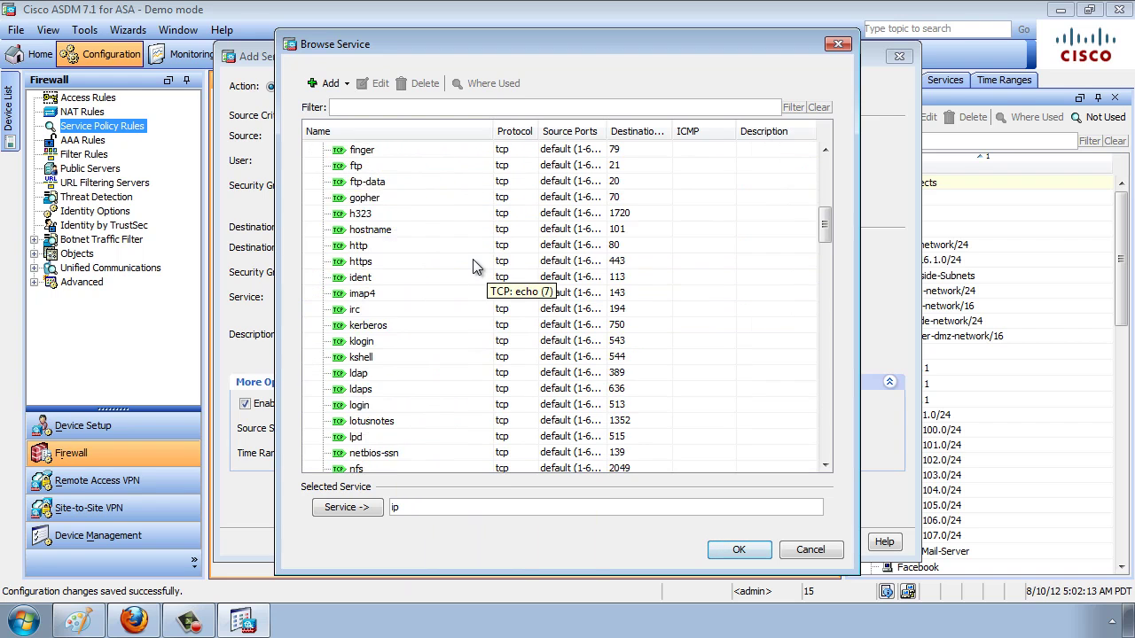
pyautogui.scroll(-20, 470, 258)
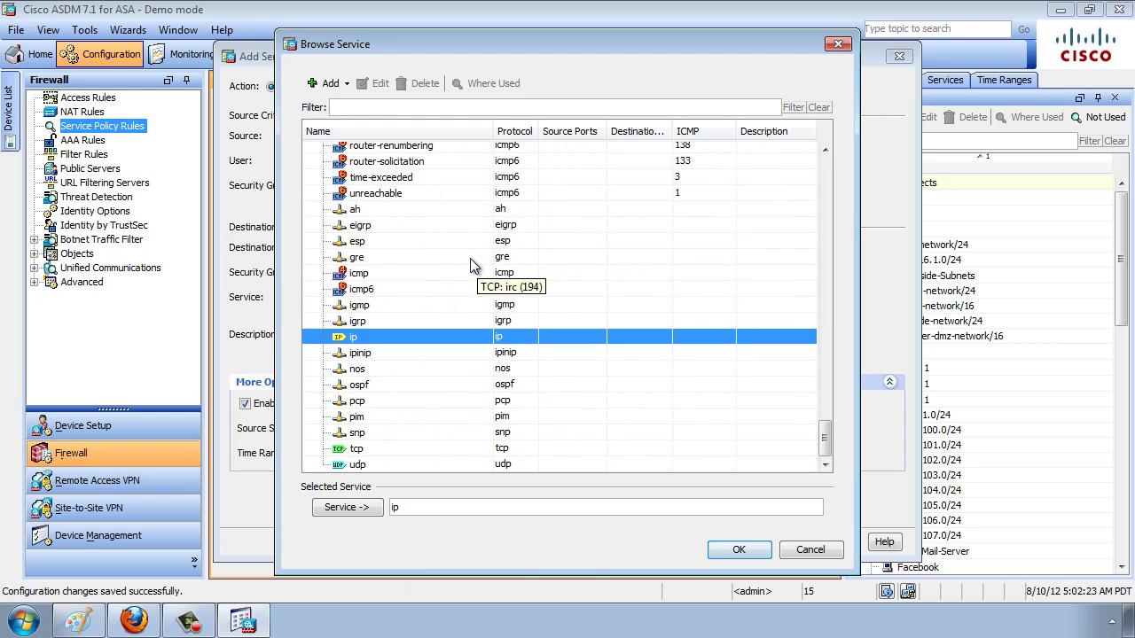
pyautogui.click(433, 449)
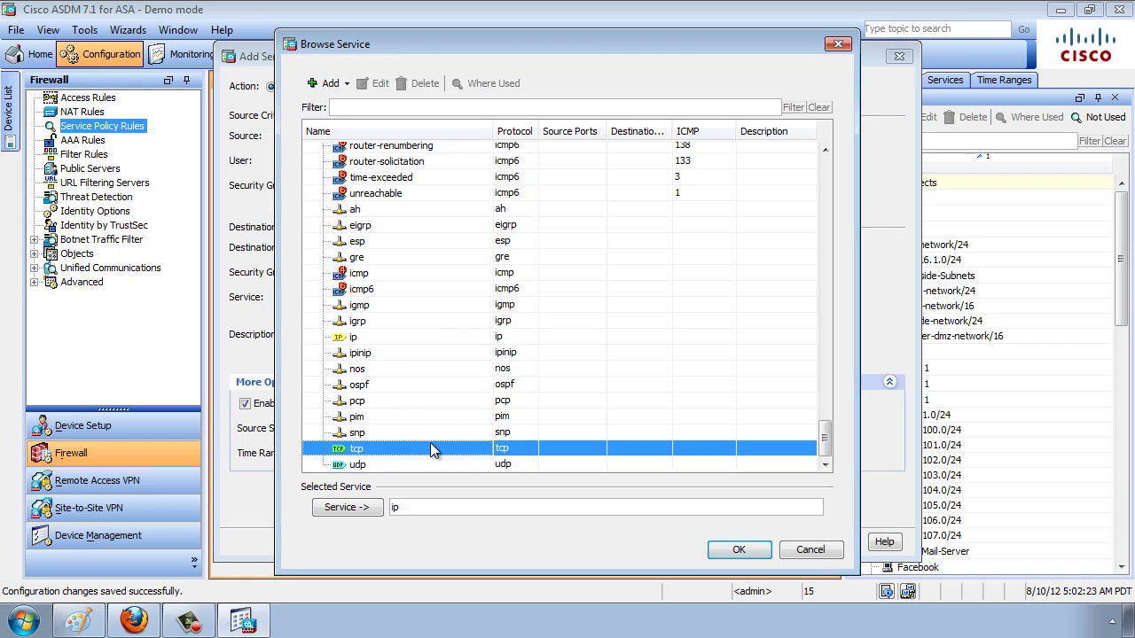
pyautogui.click(739, 549)
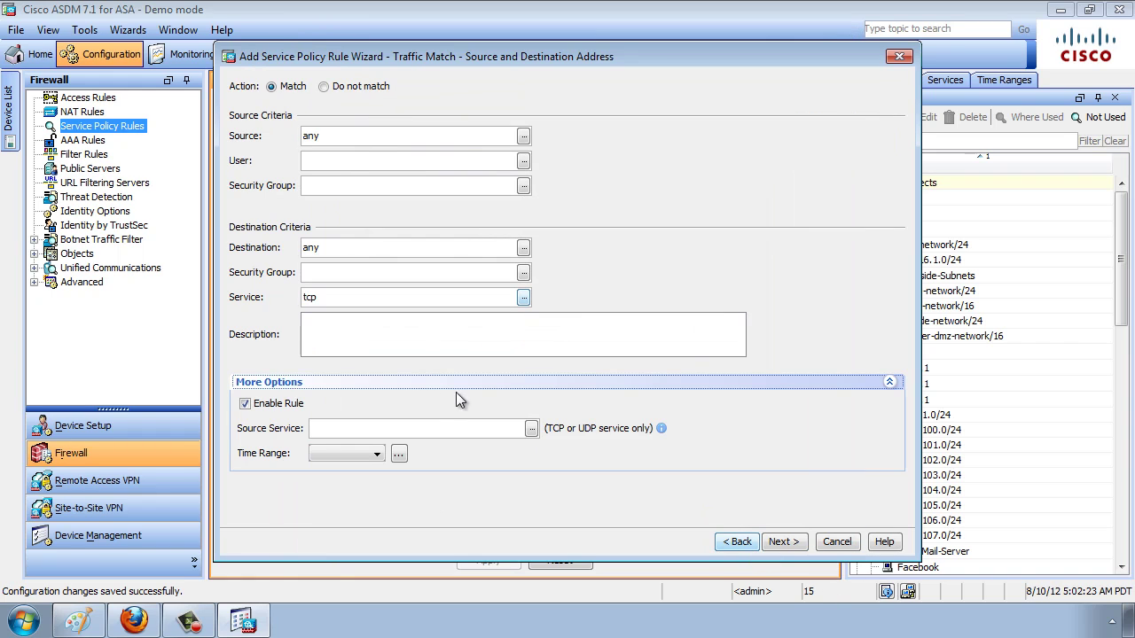
# Step: Set the source service to tcp/http and review it together with the source and destination criteria
pyautogui.click(532, 430)
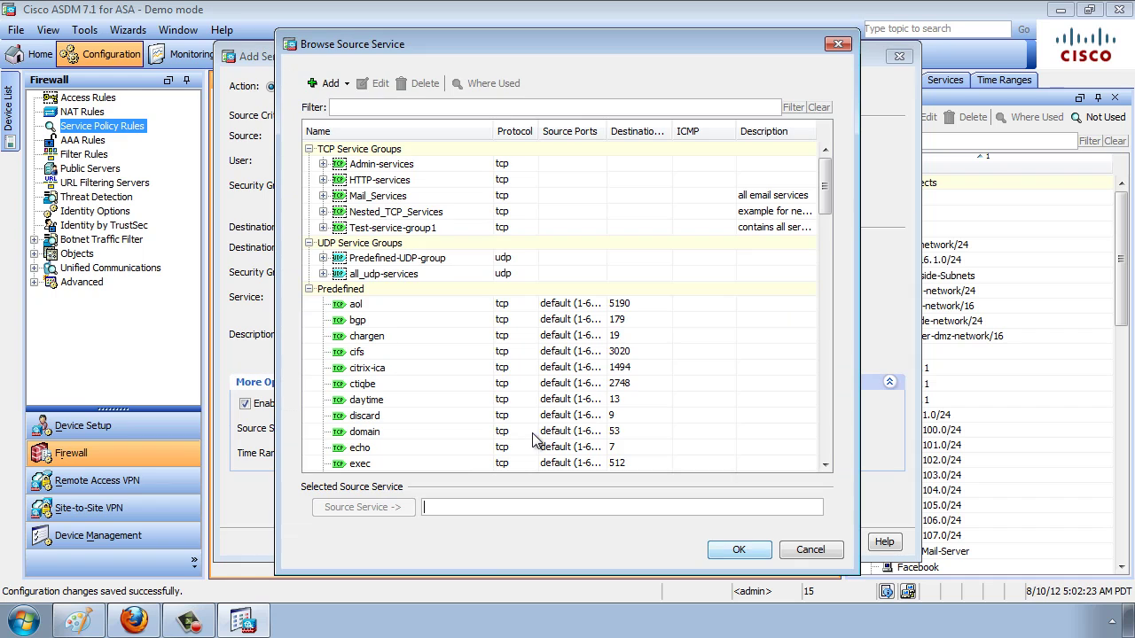
pyautogui.scroll(-8, 444, 277)
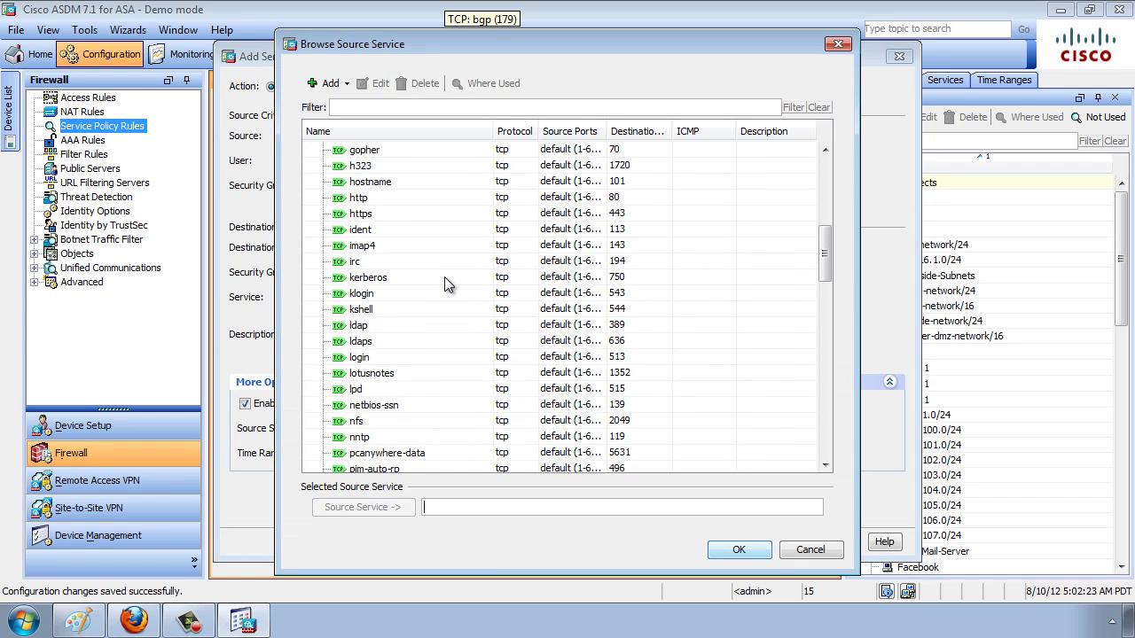
pyautogui.click(644, 195)
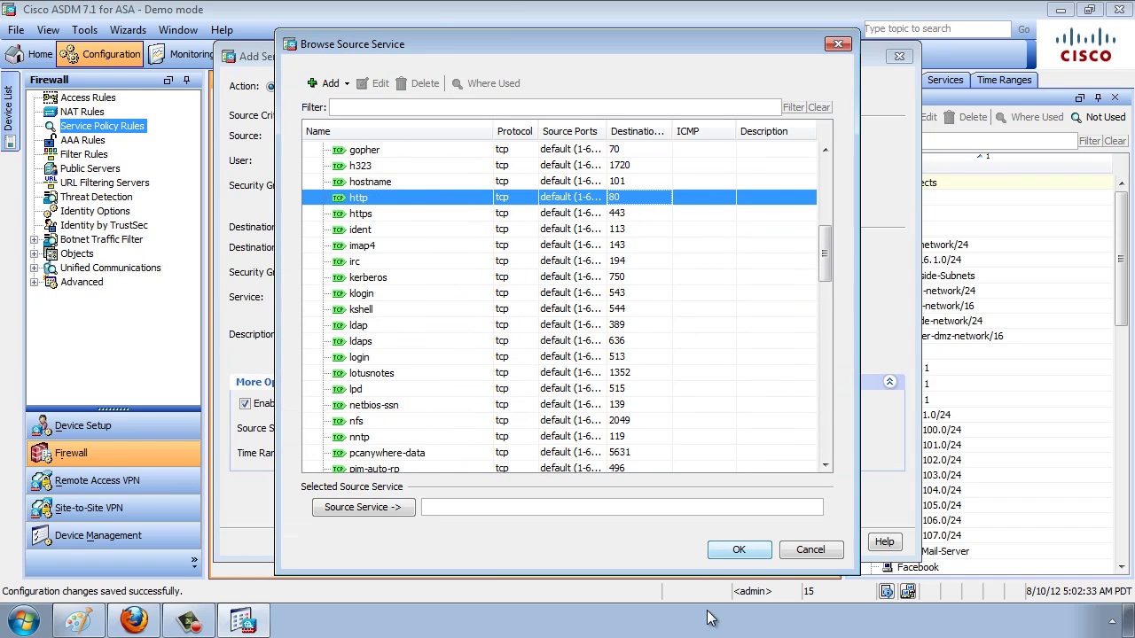
pyautogui.click(396, 507)
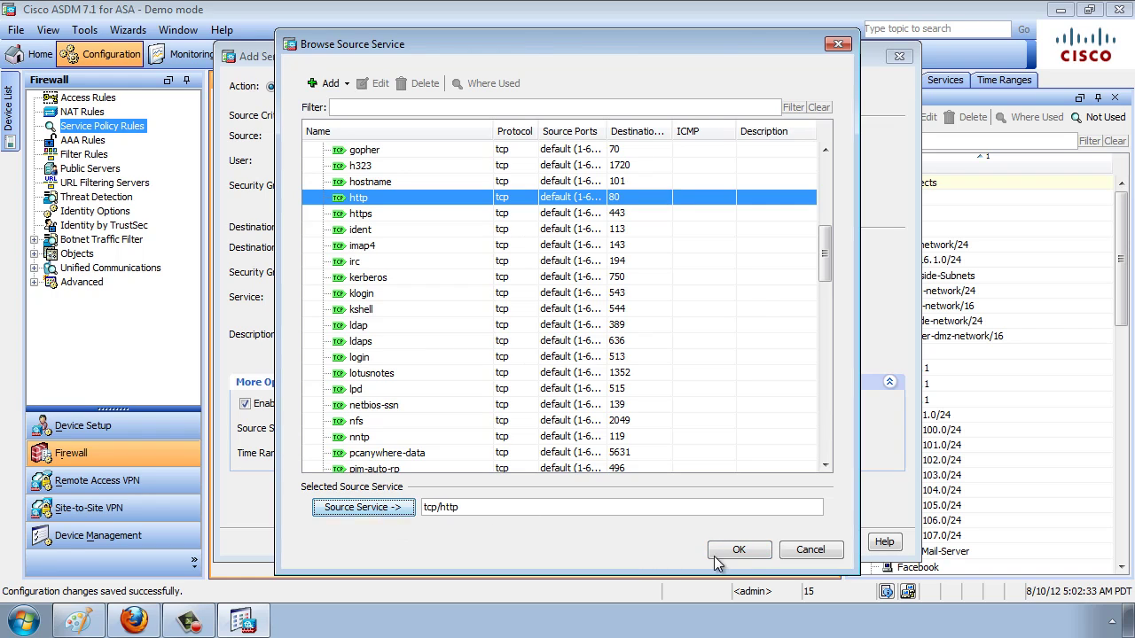
pyautogui.click(736, 550)
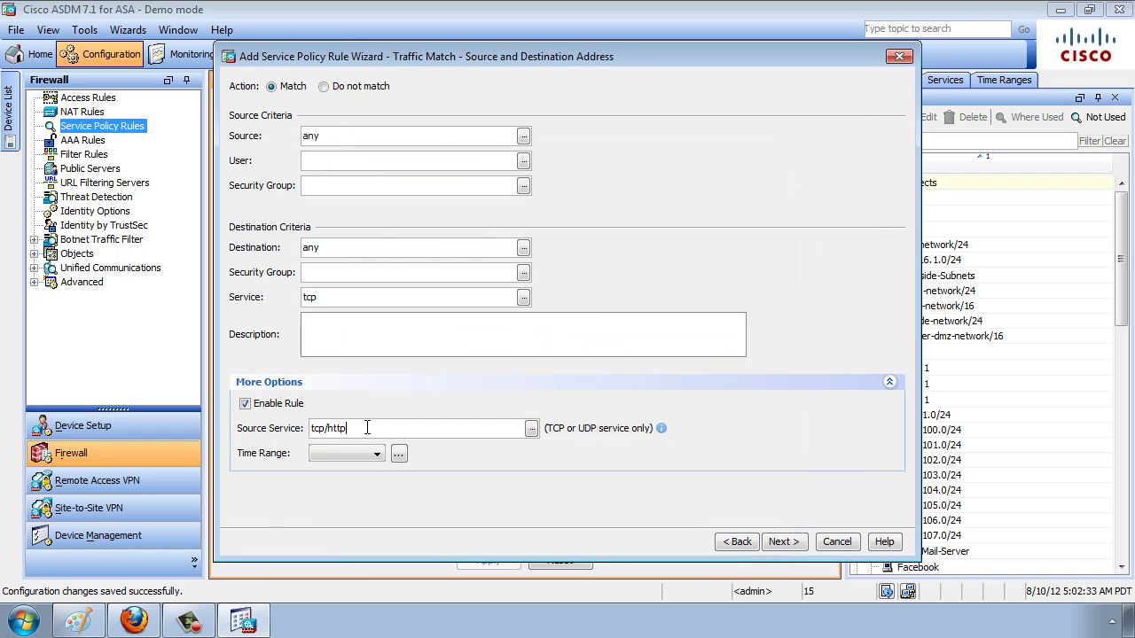
pyautogui.moveTo(347, 428); pyautogui.dragTo(305, 427)
pyautogui.click(337, 133)
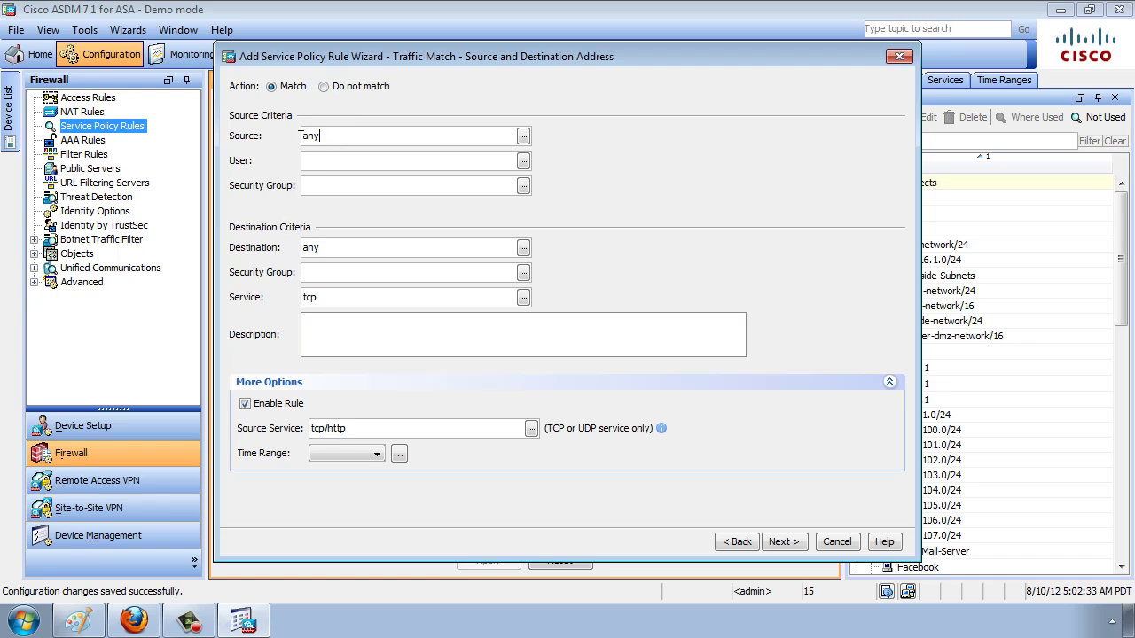
pyautogui.click(363, 248)
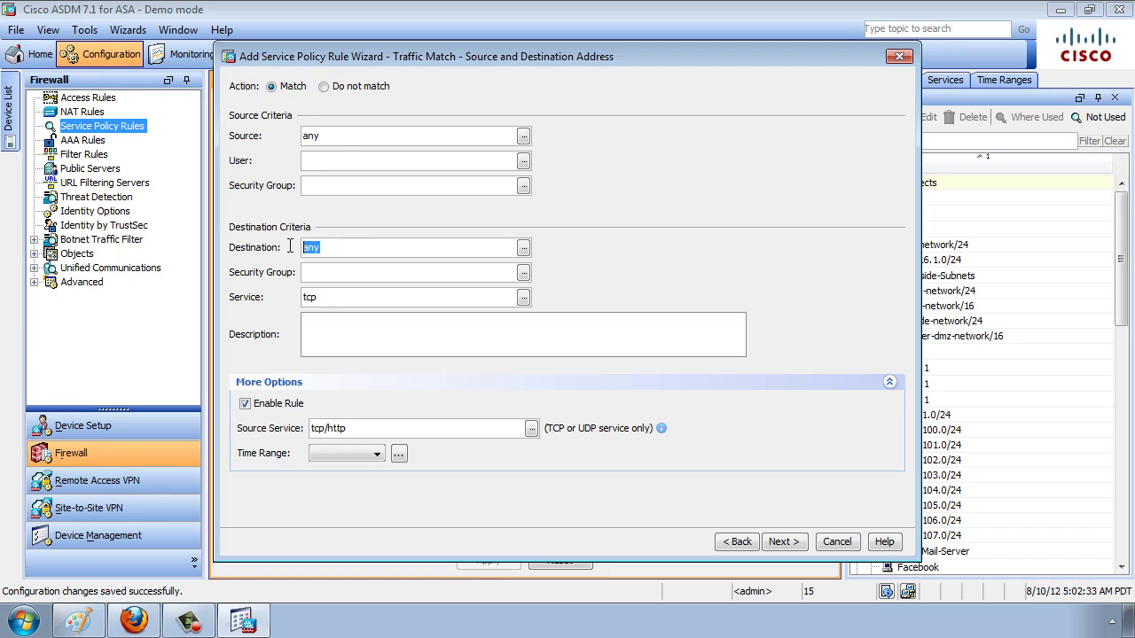
pyautogui.click(382, 428)
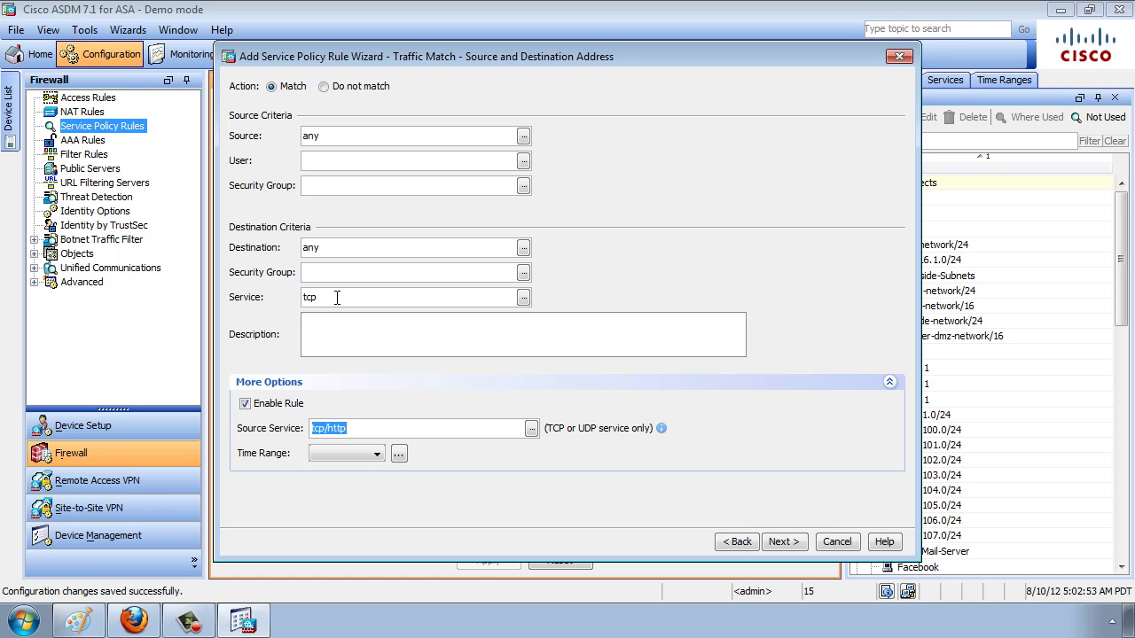
# Step: Continue to the rule actions, enable input policing with a committed rate of 1000000 bits/second, and finish the rule
pyautogui.click(777, 543)
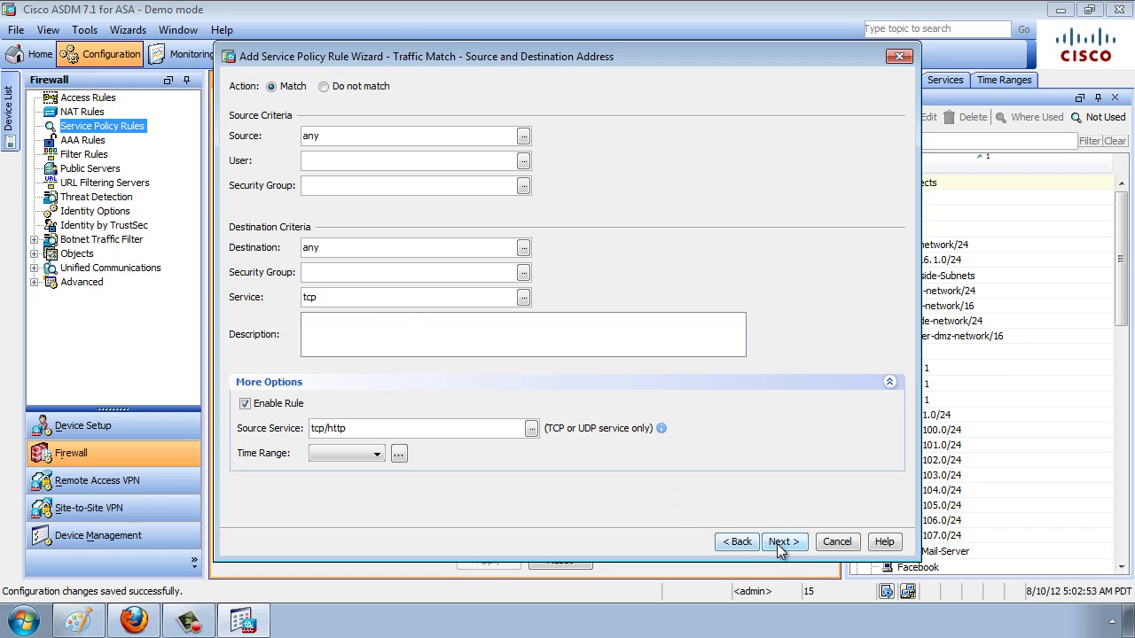
pyautogui.click(431, 94)
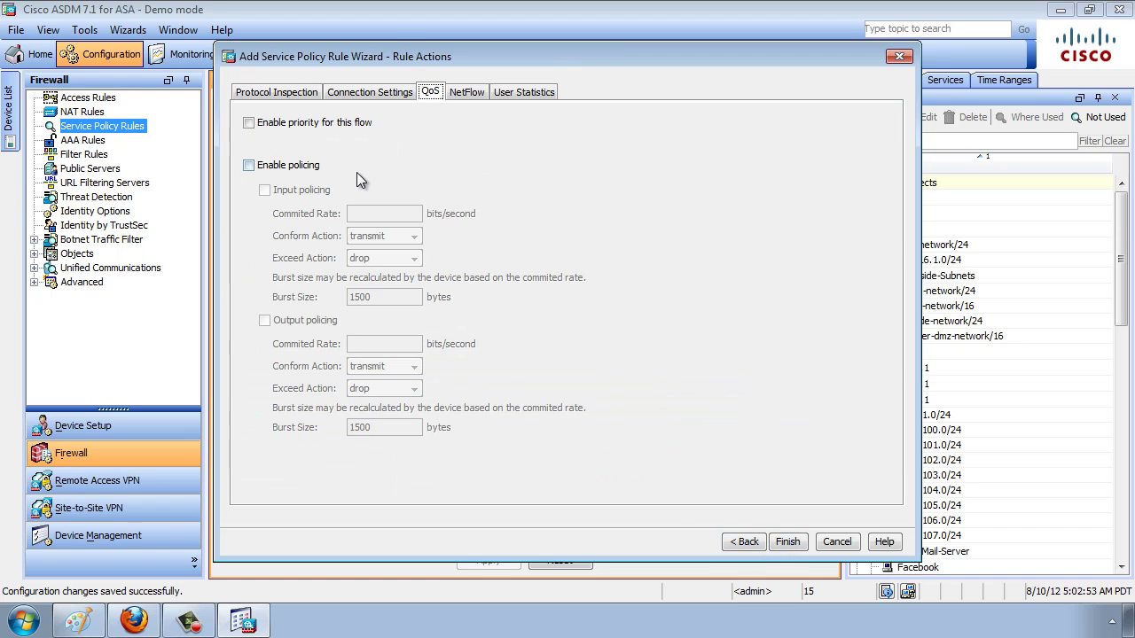
pyautogui.click(313, 167)
pyautogui.click(302, 192)
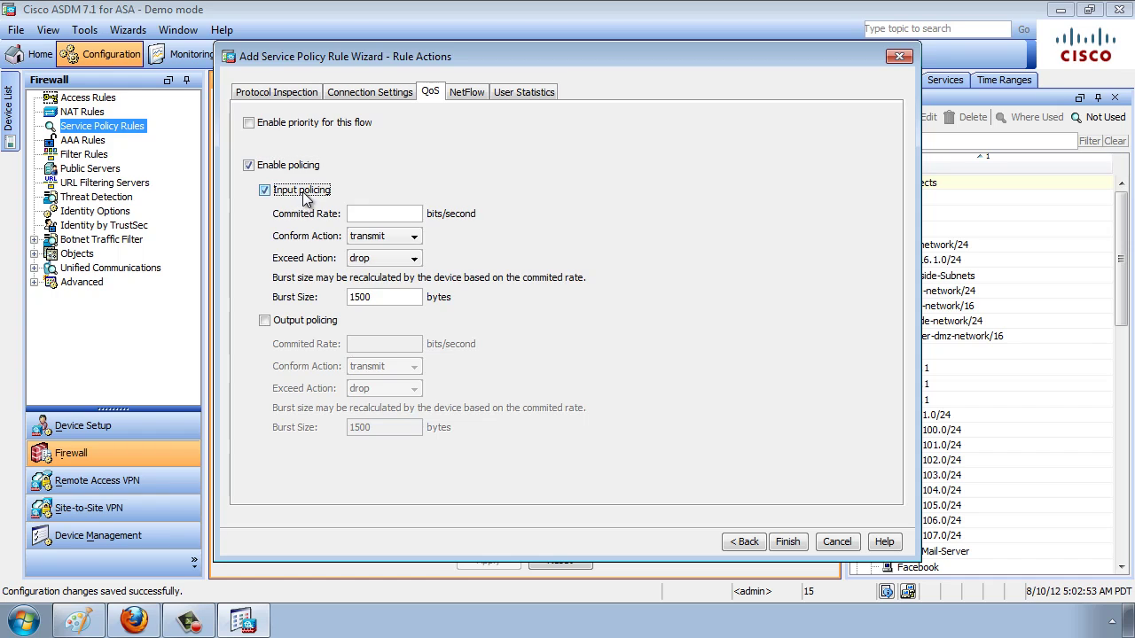
pyautogui.click(377, 213)
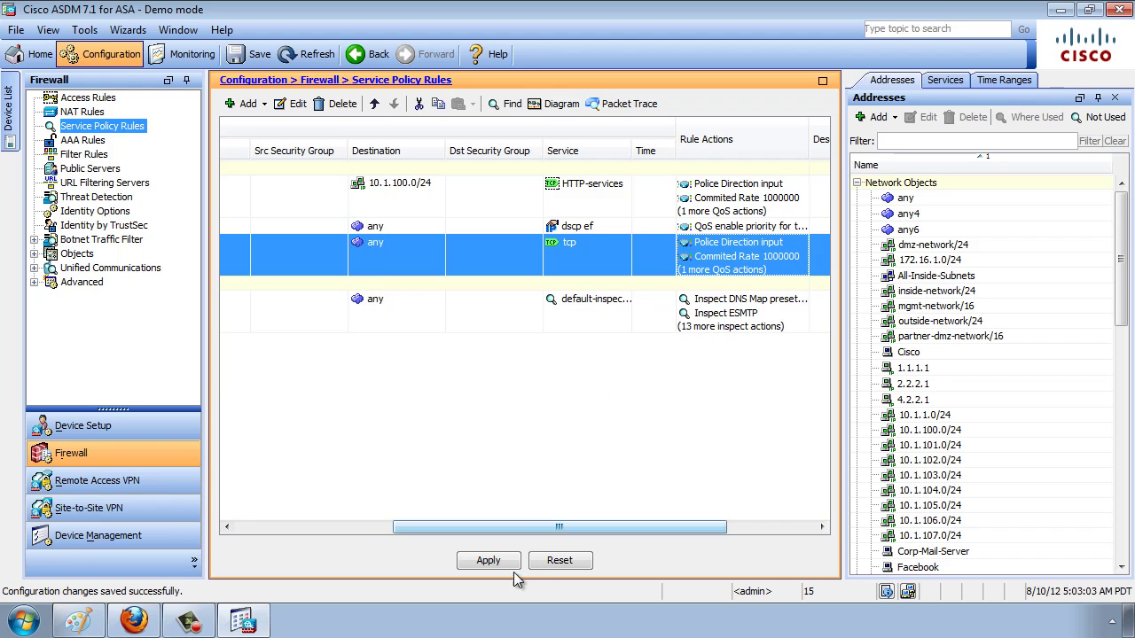
# Step: Apply the new policing rule, check the access-list, class-map and policy-map names in the command preview, and send the commands to the ASA
pyautogui.click(503, 567)
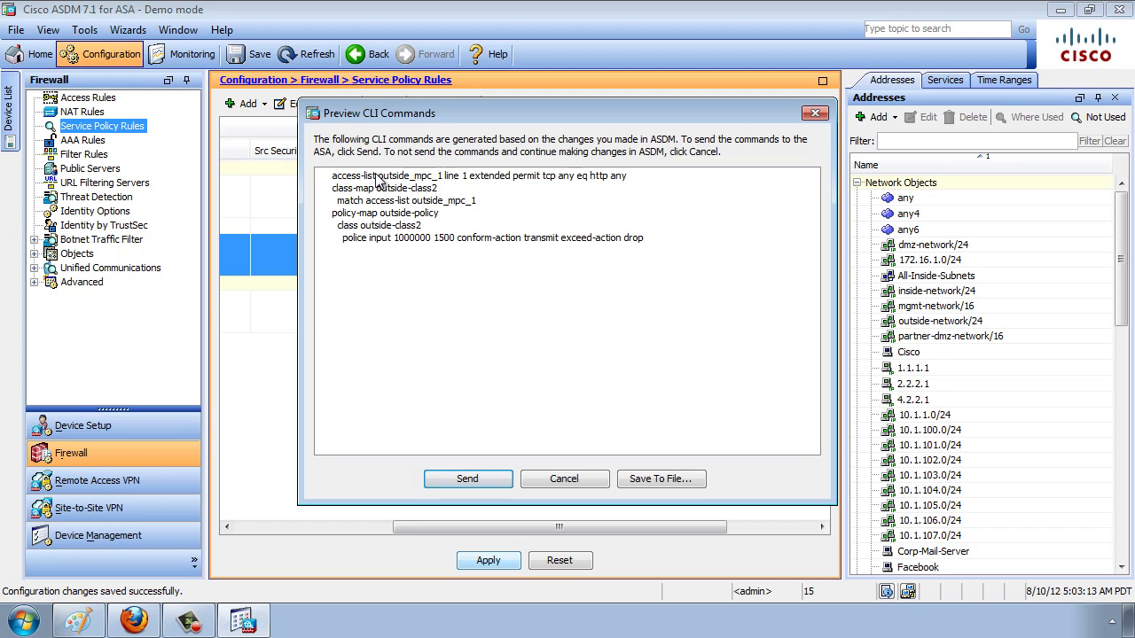
pyautogui.moveTo(380, 177); pyautogui.dragTo(442, 182)
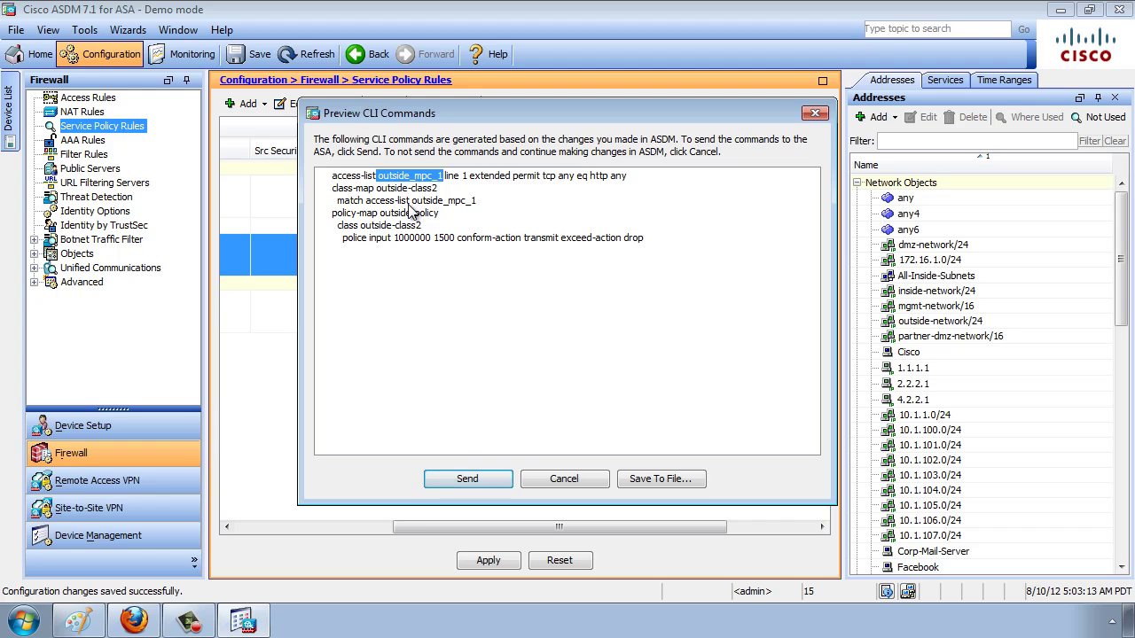
pyautogui.moveTo(411, 201); pyautogui.dragTo(379, 195)
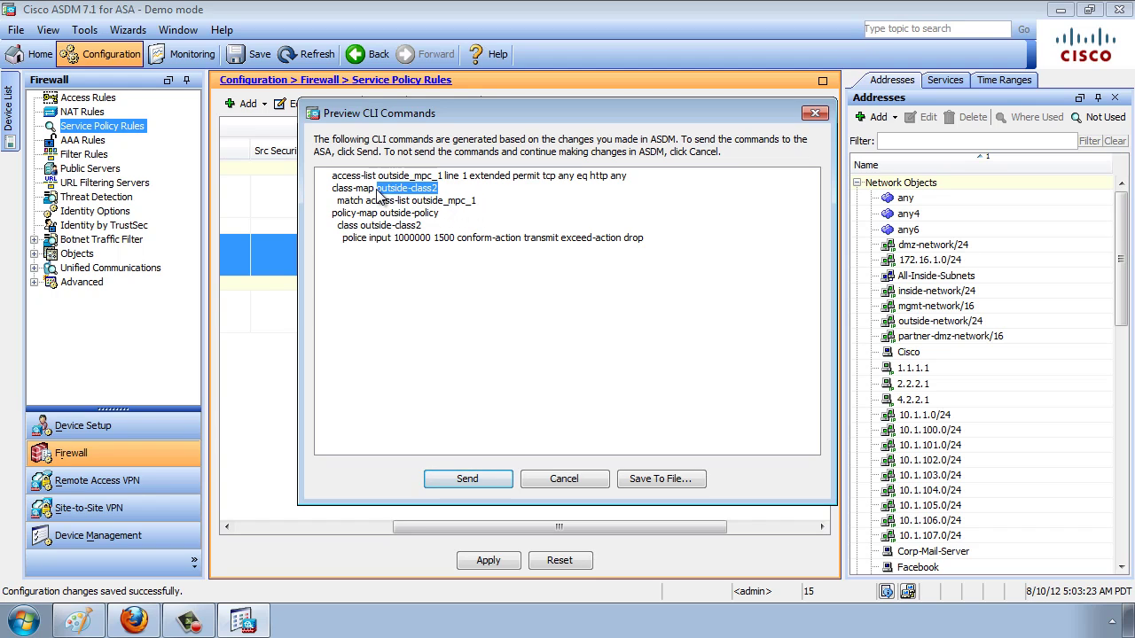
pyautogui.moveTo(424, 227); pyautogui.dragTo(361, 225)
pyautogui.click(440, 214)
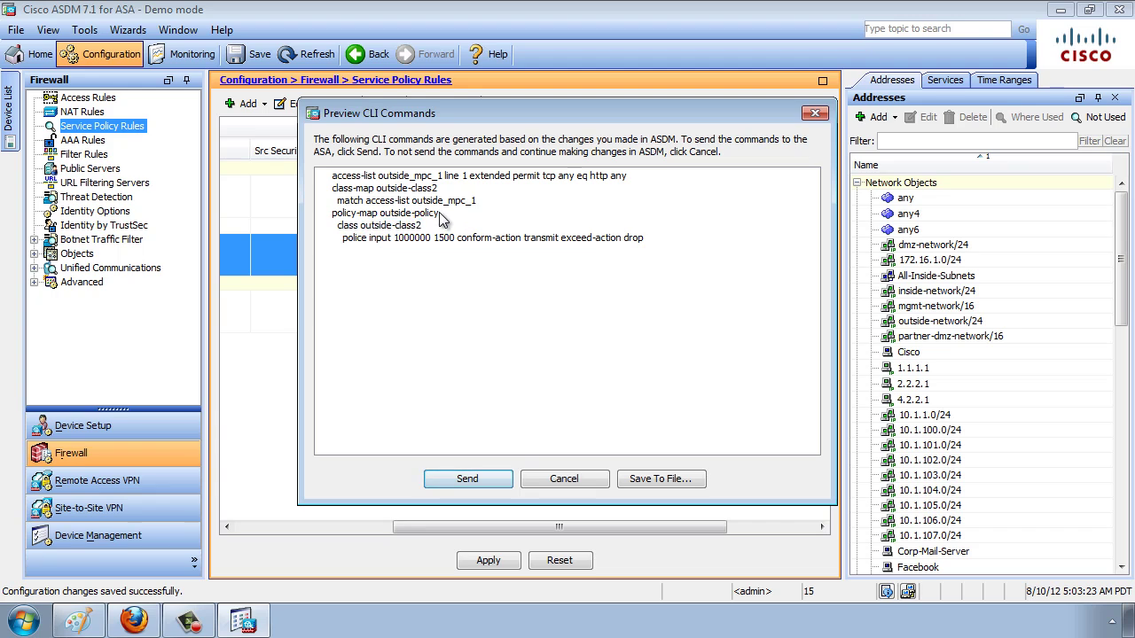
pyautogui.moveTo(441, 215); pyautogui.dragTo(383, 217)
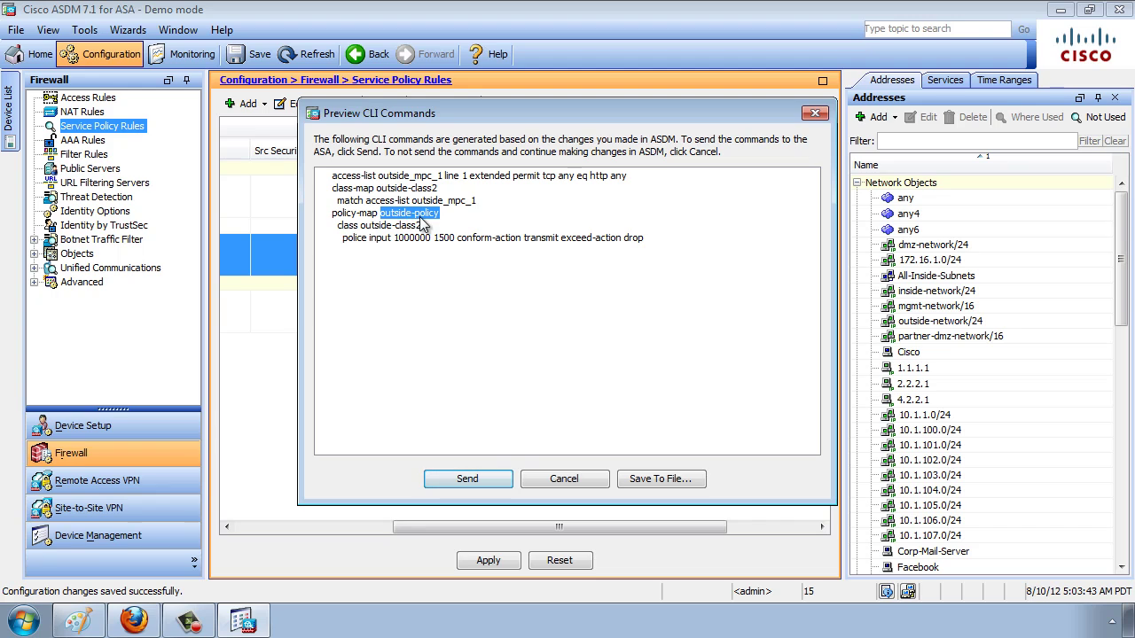
pyautogui.click(382, 241)
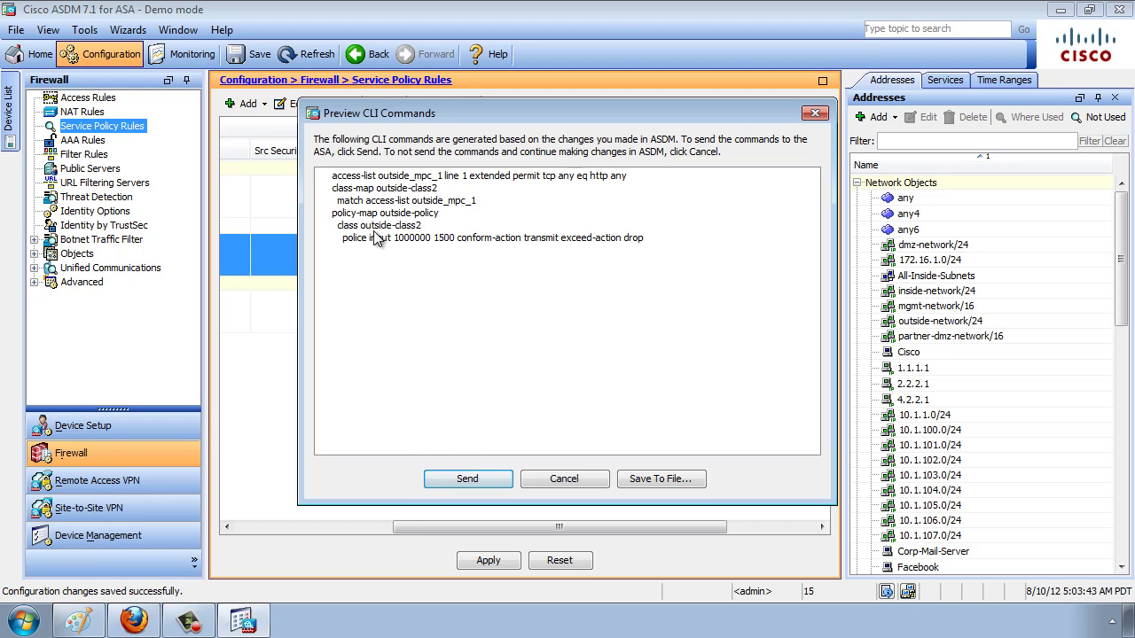
pyautogui.moveTo(365, 225); pyautogui.dragTo(418, 227)
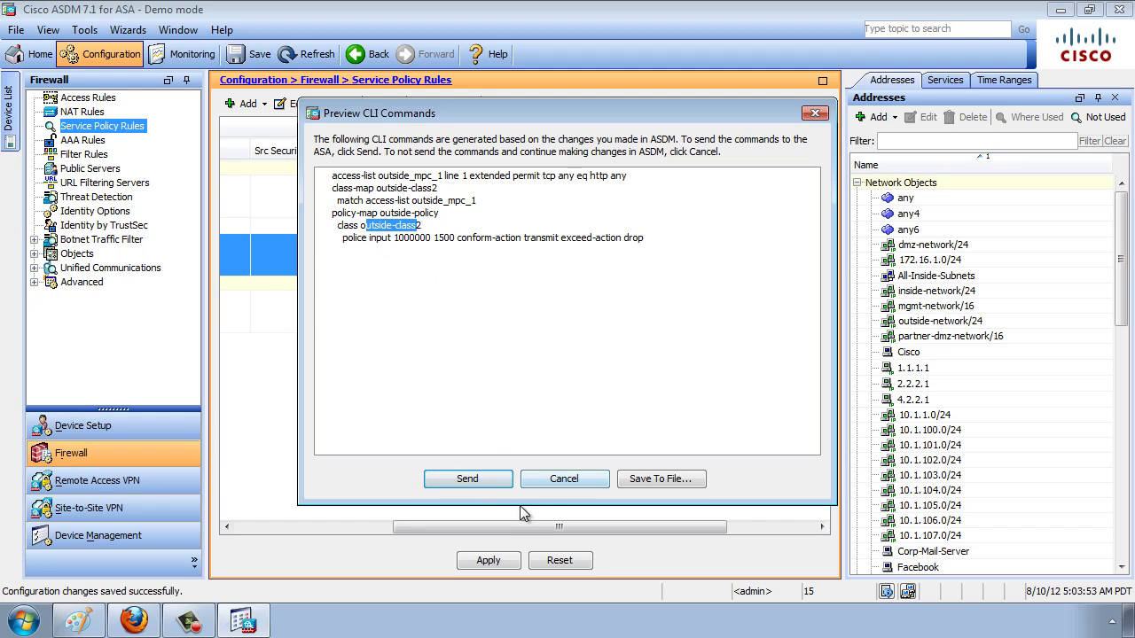
pyautogui.click(502, 481)
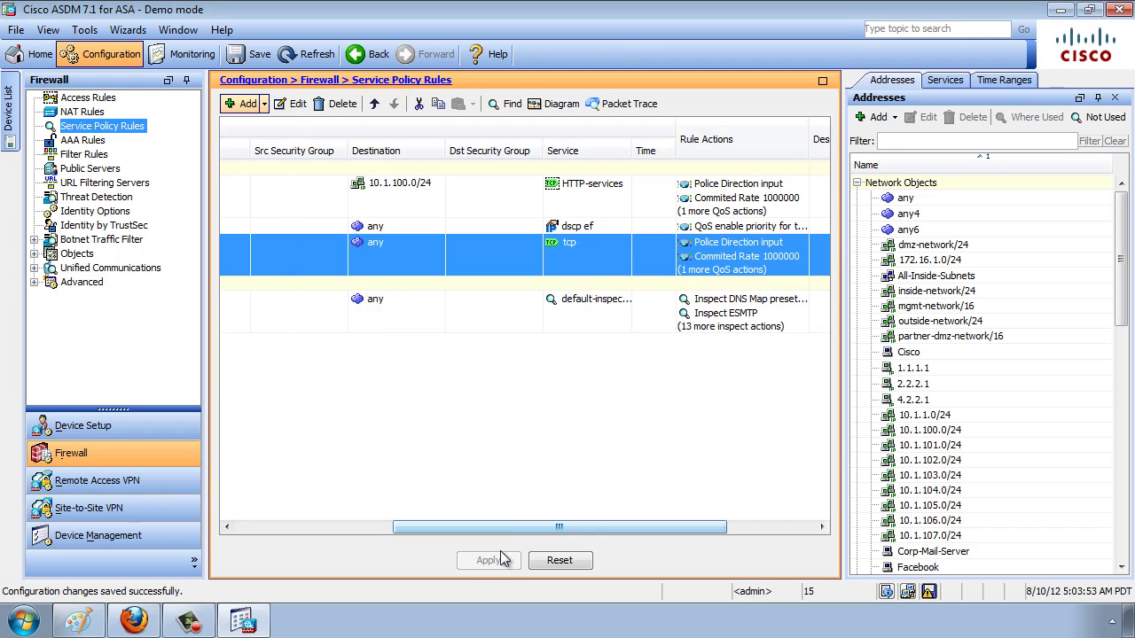
# Step: Open the command line interface tool and send the single-line command "sho run" to the device
pyautogui.click(127, 29)
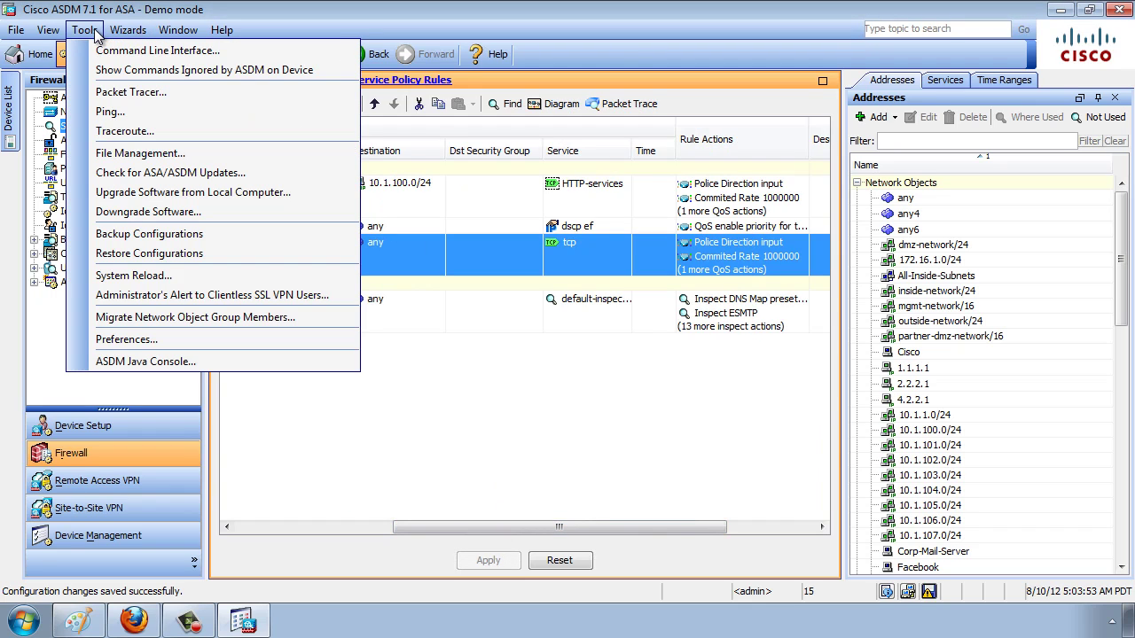
pyautogui.click(146, 50)
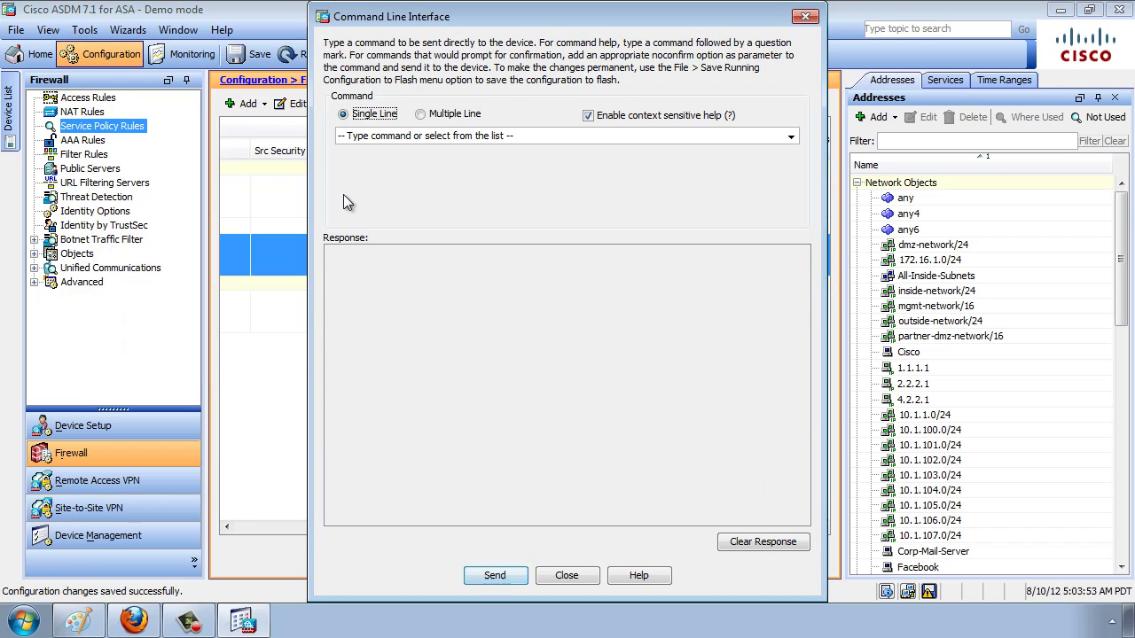
pyautogui.click(444, 136)
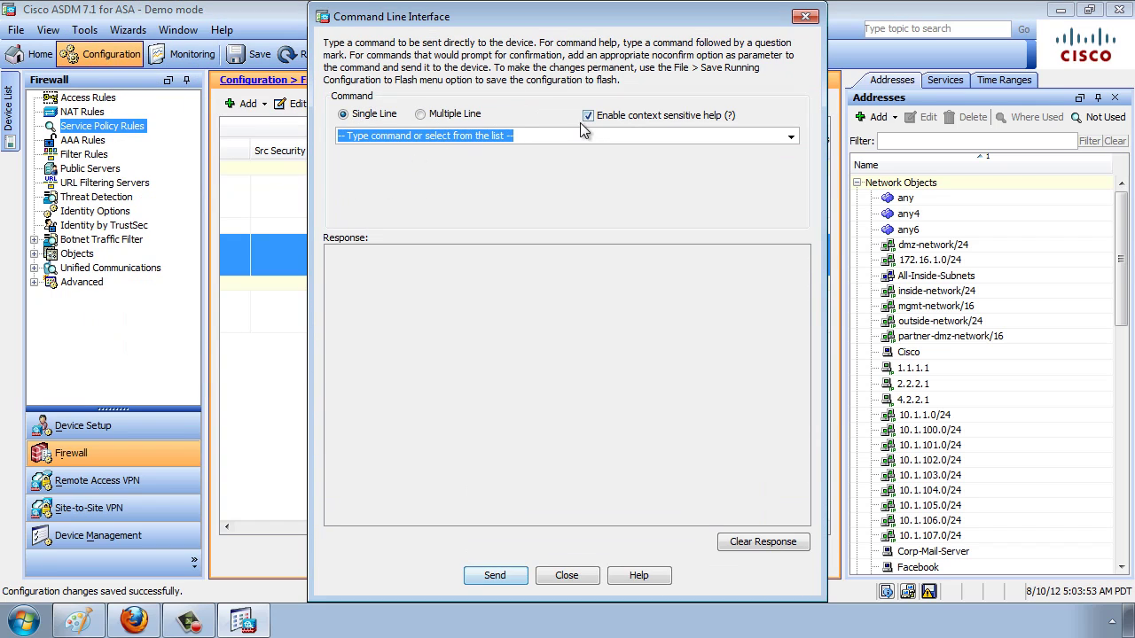
pyautogui.write('sho')
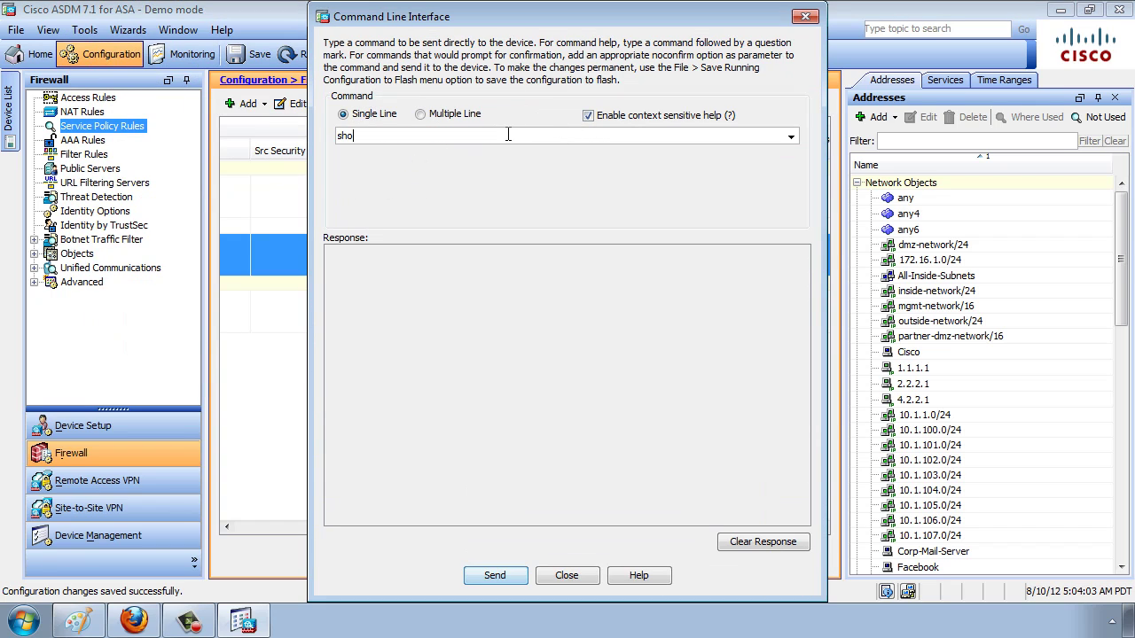
pyautogui.write(' run')
pyautogui.click(494, 575)
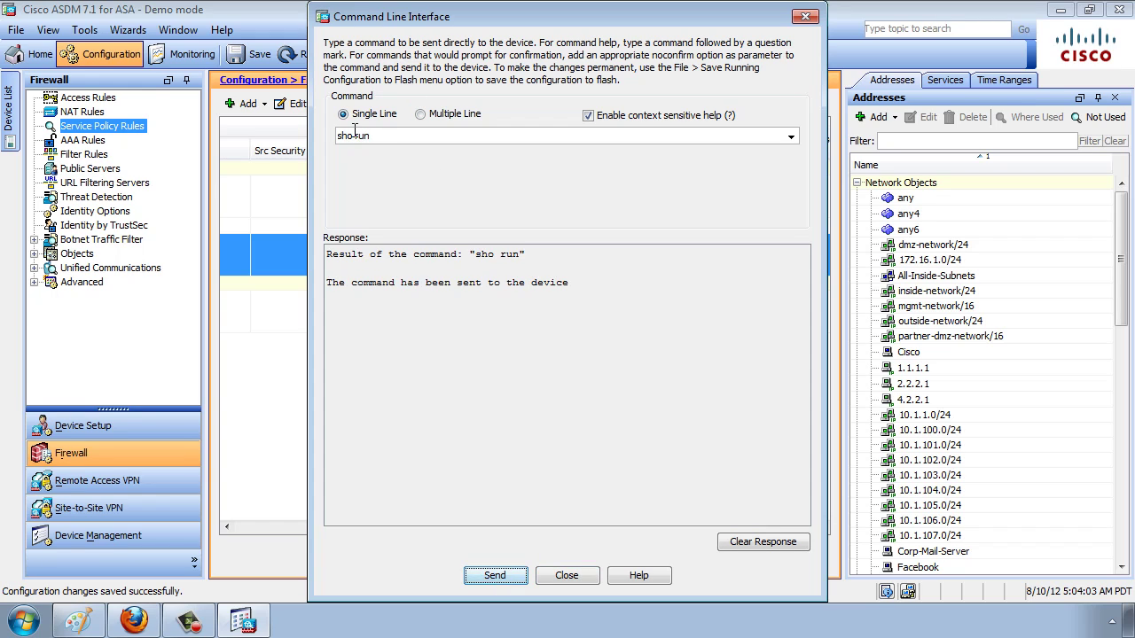
# Step: Correct the command to "show run", send it again and close the command line interface
pyautogui.press('Left')
pyautogui.press('Left')
pyautogui.press('Left')
pyautogui.press('Left')
pyautogui.write('w')
pyautogui.press('Return')
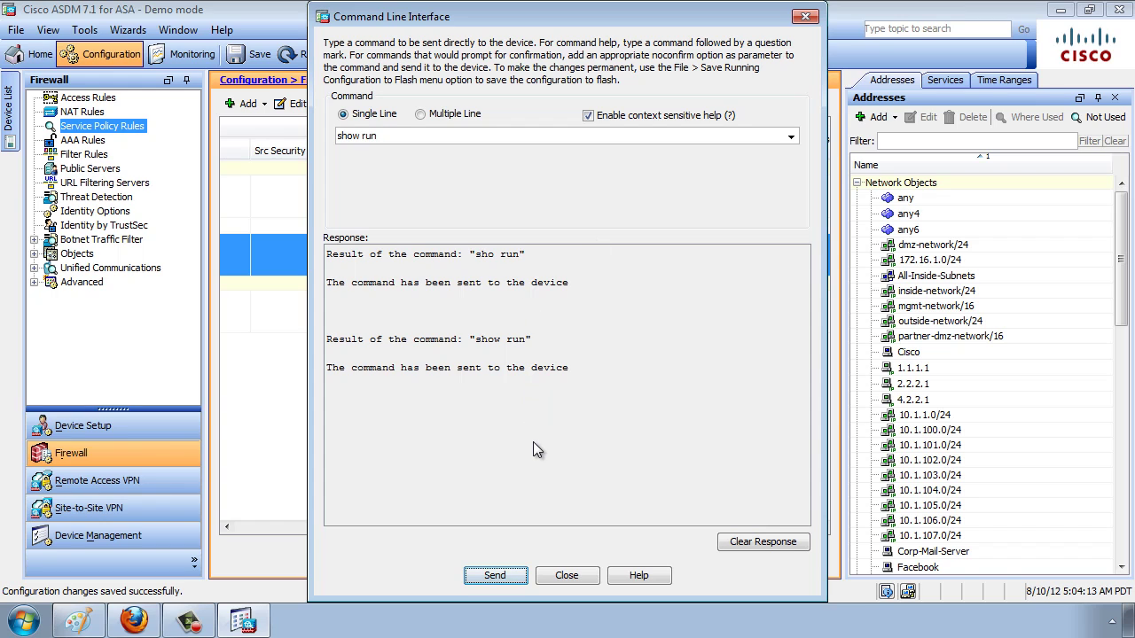
pyautogui.click(563, 575)
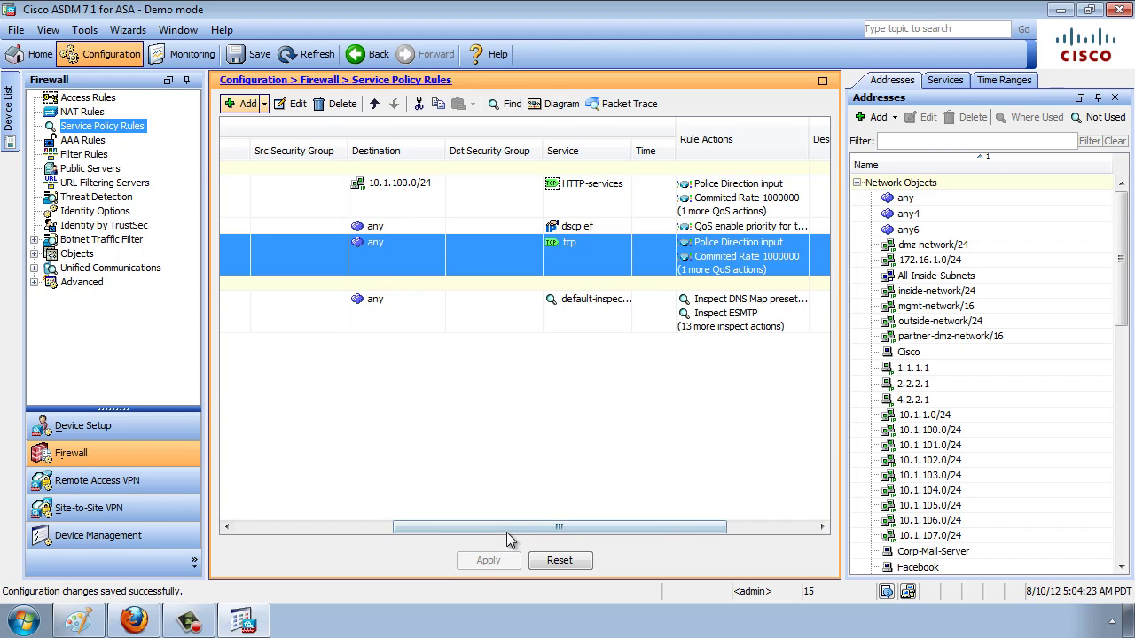
# Step: Examine the names, sources and destinations of the three outside-policy rules, from outside-class to outside-class2
pyautogui.moveTo(507, 532); pyautogui.dragTo(326, 496)
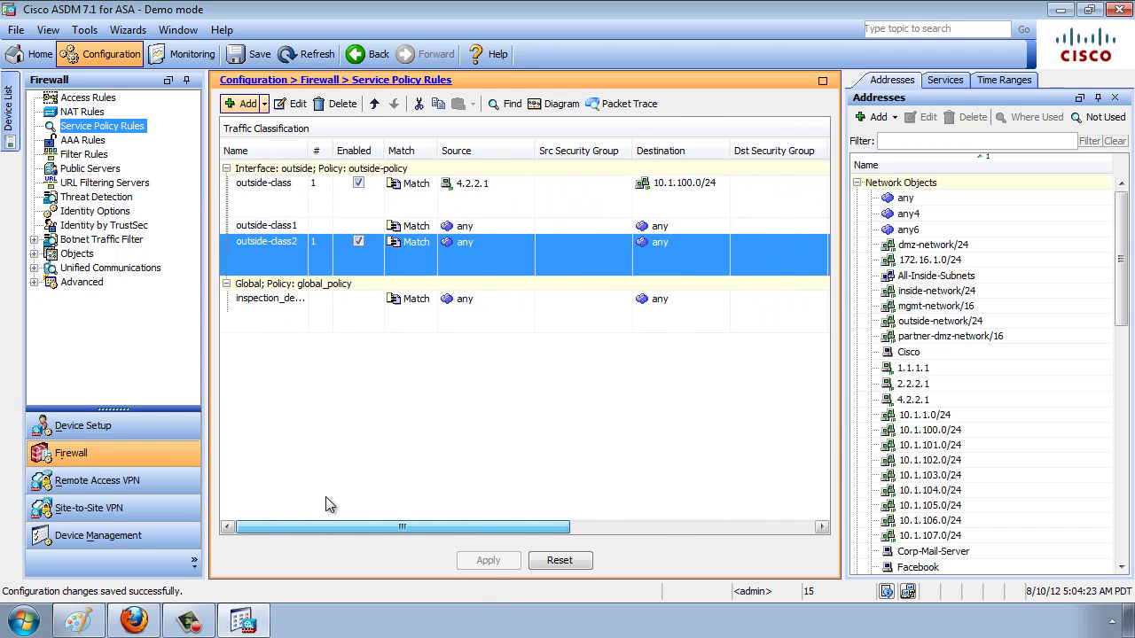
pyautogui.click(290, 202)
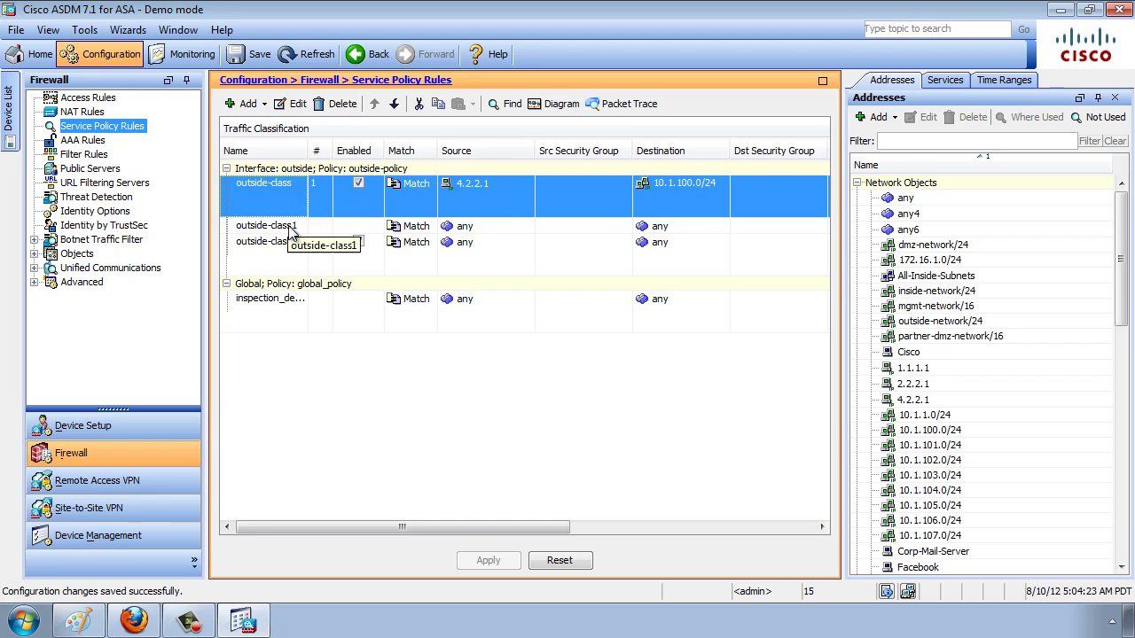
pyautogui.click(290, 227)
pyautogui.click(292, 248)
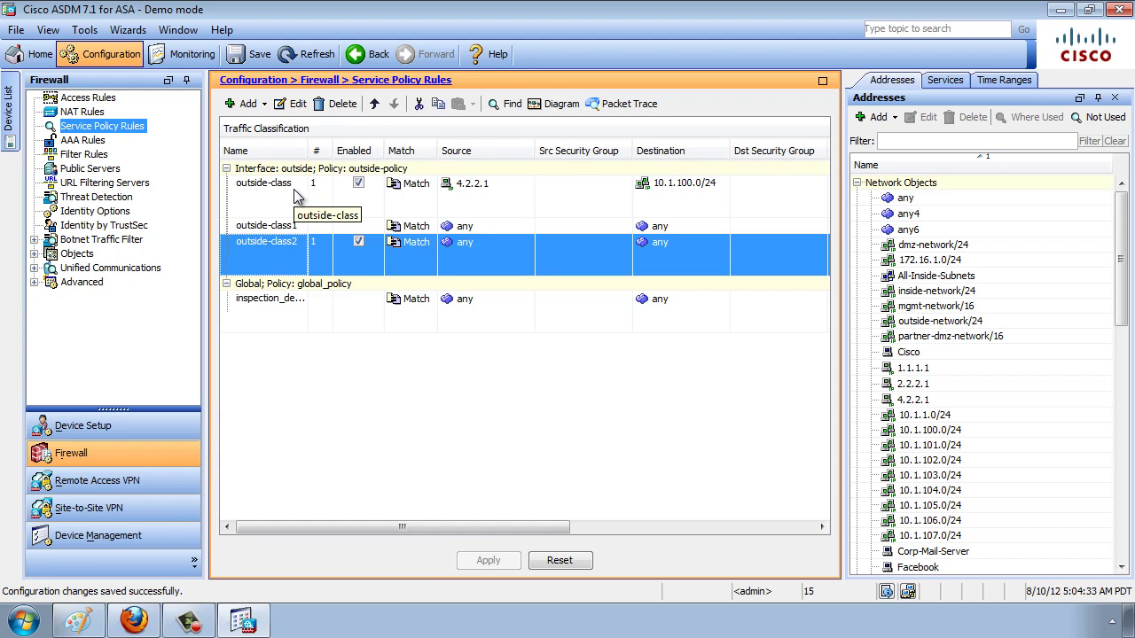
pyautogui.click(522, 200)
pyautogui.click(534, 229)
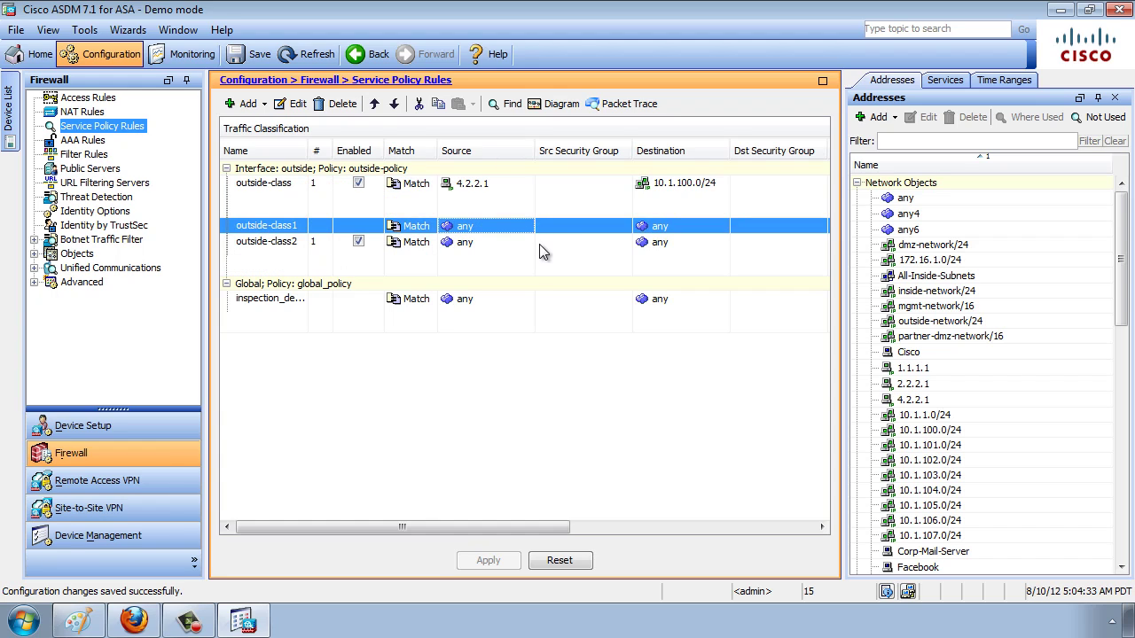
pyautogui.click(542, 259)
# Step: Compare the matched services and the policing and priority actions of the outside-policy rules
pyautogui.moveTo(524, 527); pyautogui.dragTo(689, 536)
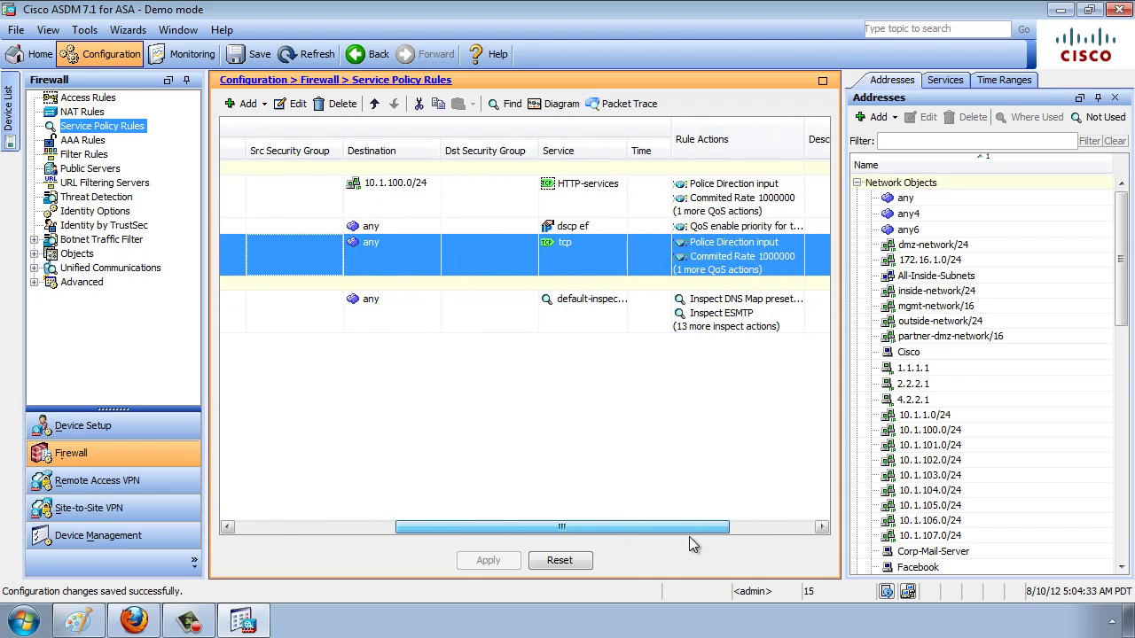
pyautogui.click(595, 255)
pyautogui.click(585, 227)
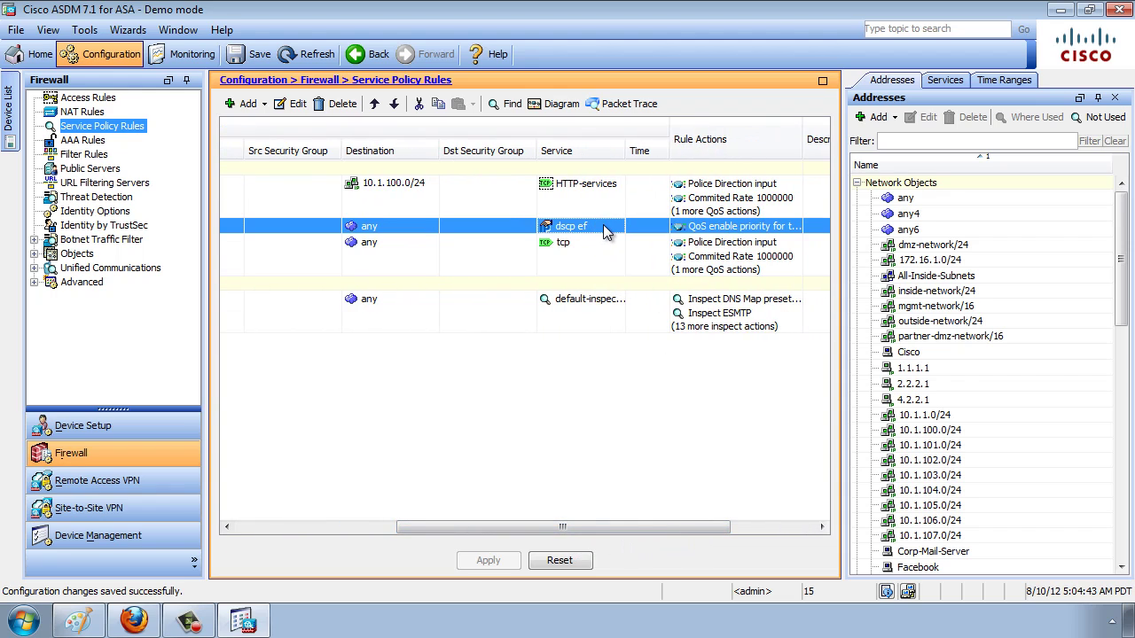
pyautogui.click(728, 250)
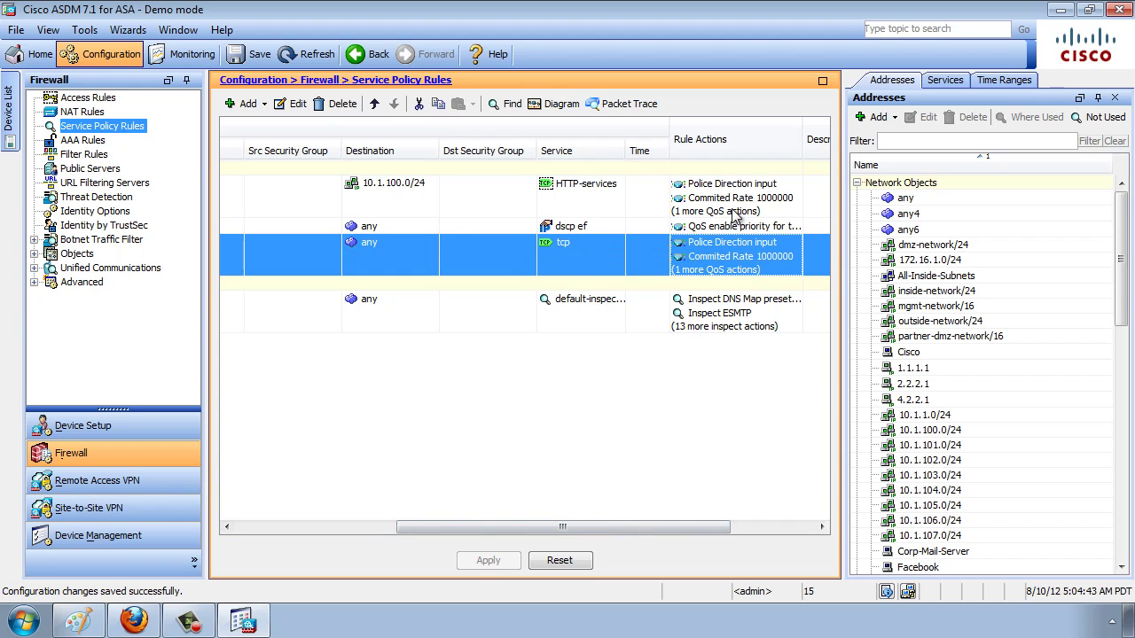
pyautogui.click(736, 206)
pyautogui.click(738, 228)
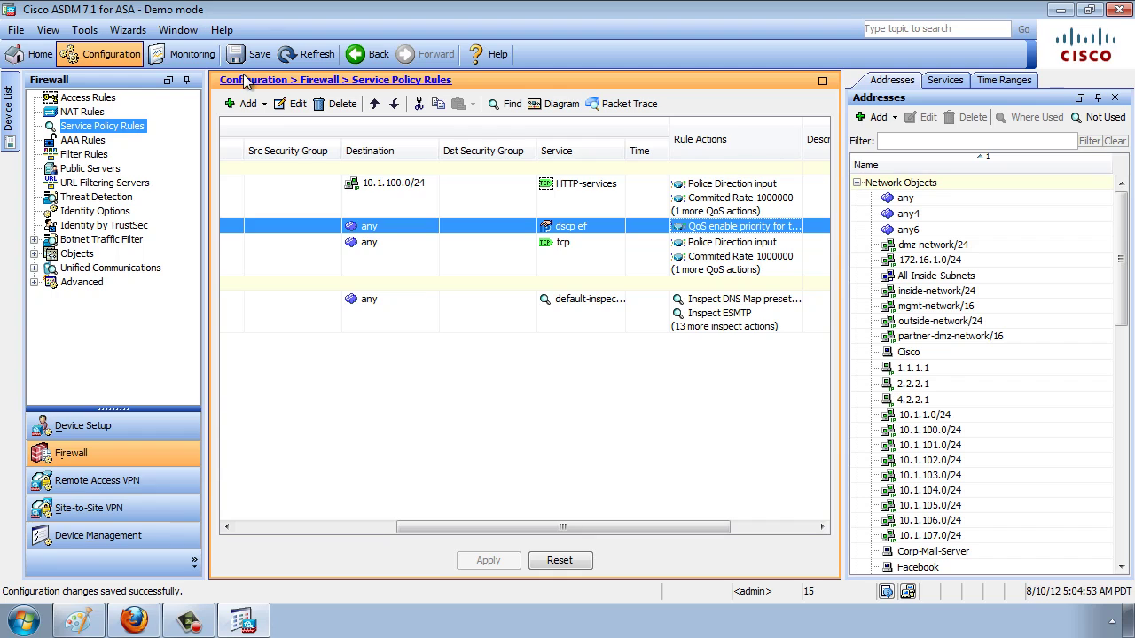
pyautogui.click(188, 621)
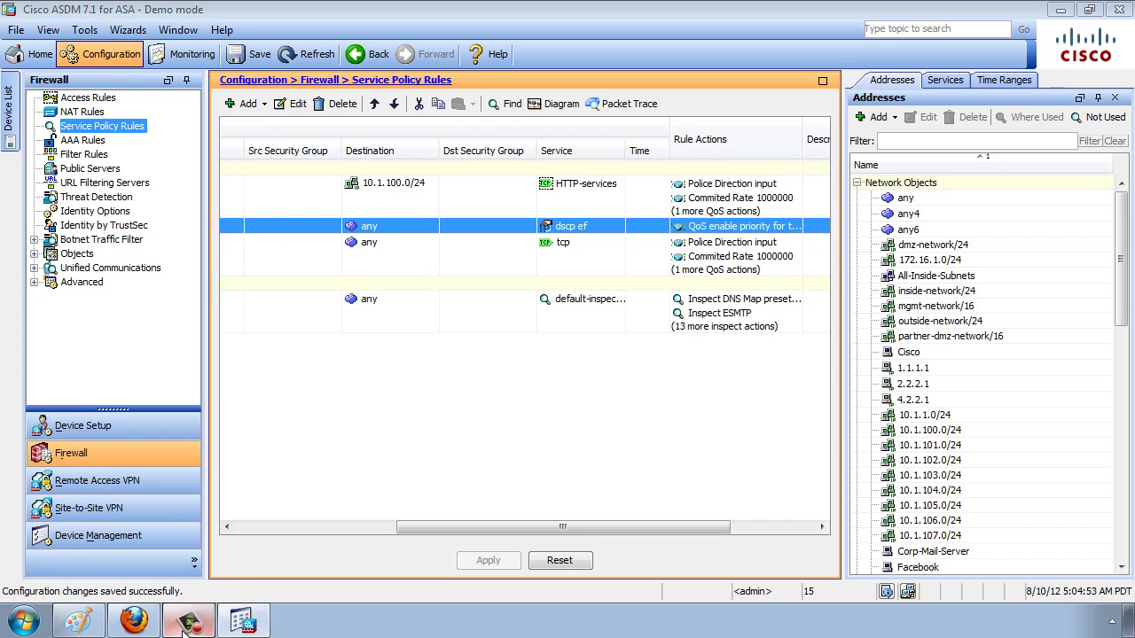